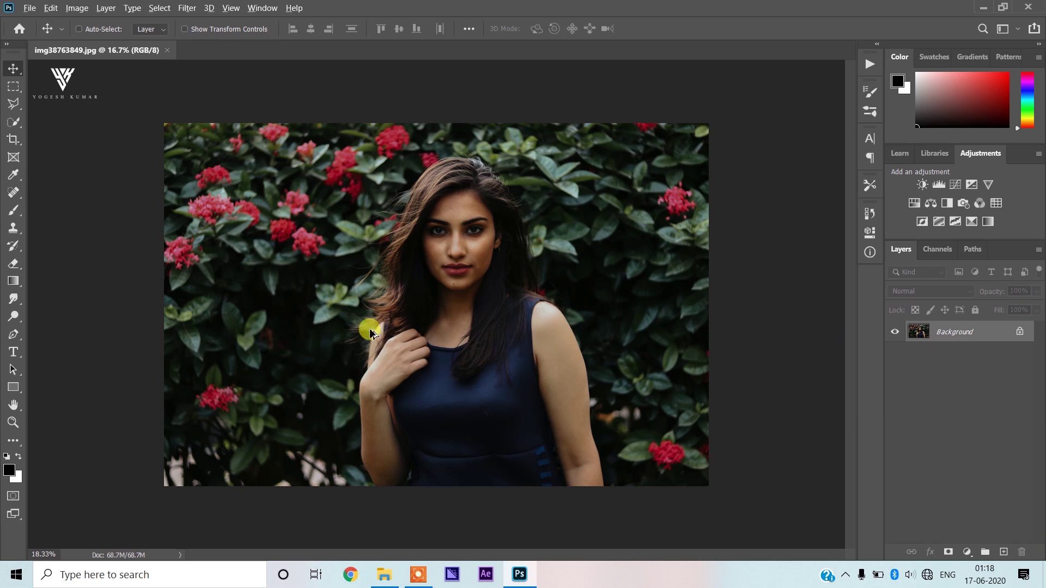
- Unlock the Background into Layer 0 and keep a hidden 'Layer 0 copy' beneath it
scroll(370, 328, up, 1)
click(1020, 333)
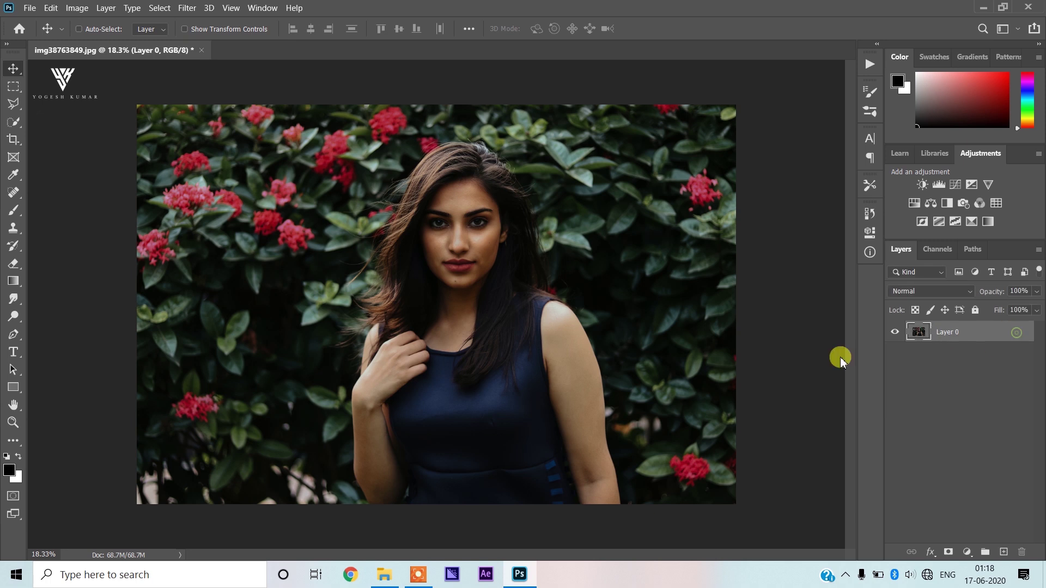
drag(945, 332, 926, 351)
click(895, 352)
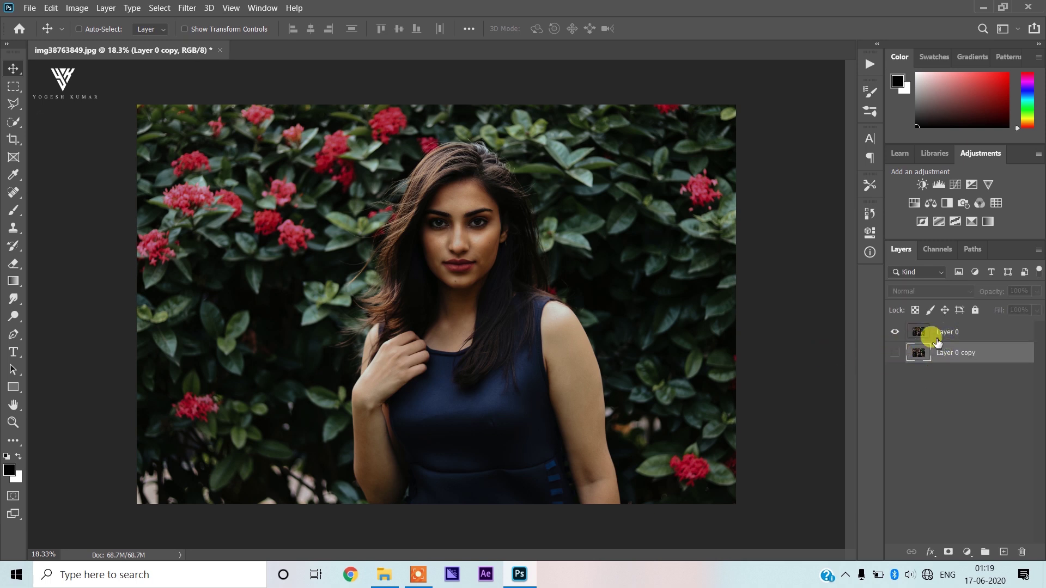
click(948, 332)
click(13, 140)
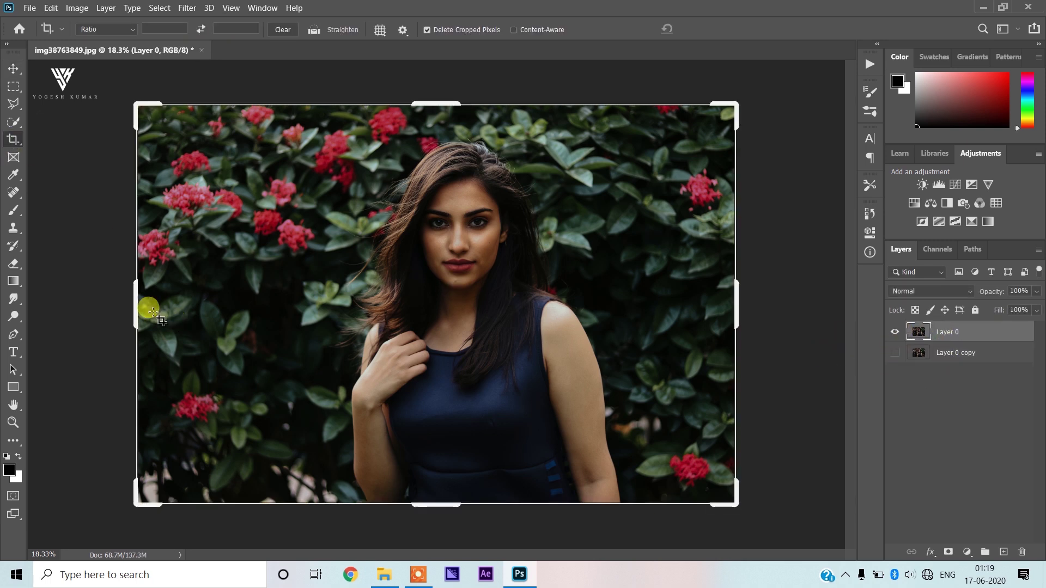
- Pull the left crop edge inward so the woman sits nearer the centre, and commit the crop
drag(136, 303, 160, 309)
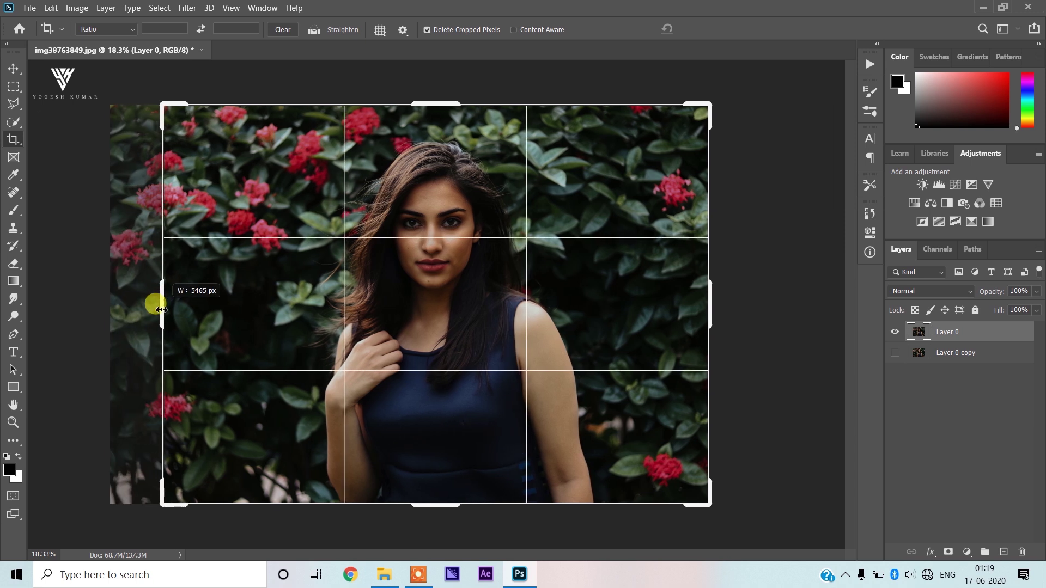
drag(159, 310, 163, 305)
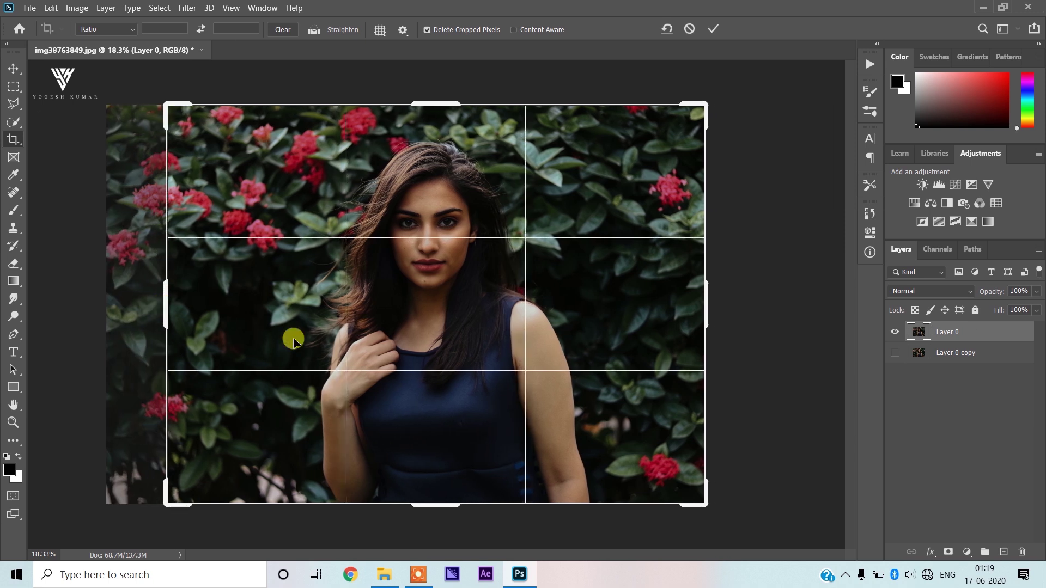
double_click(321, 341)
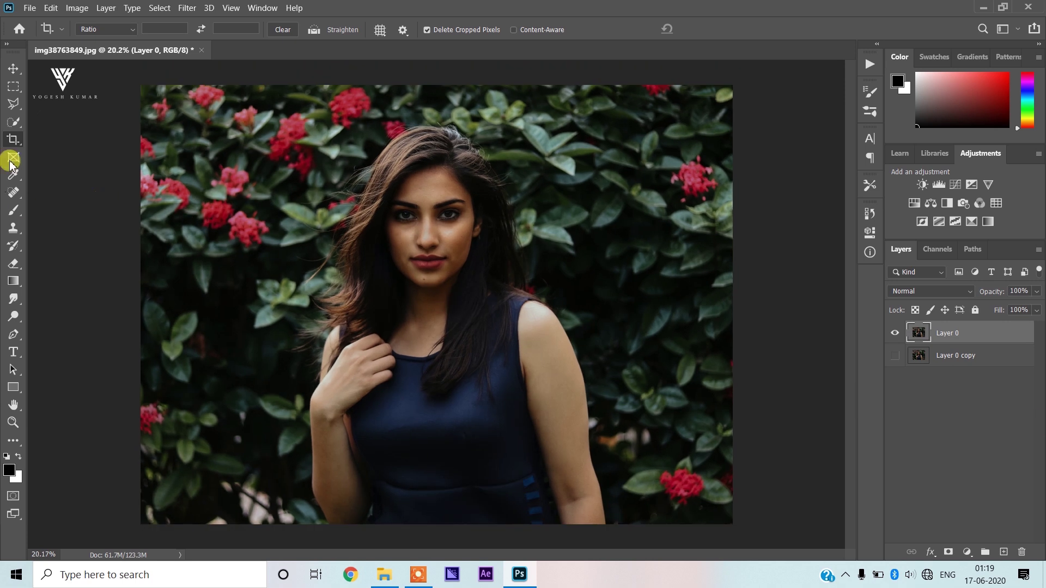
click(14, 122)
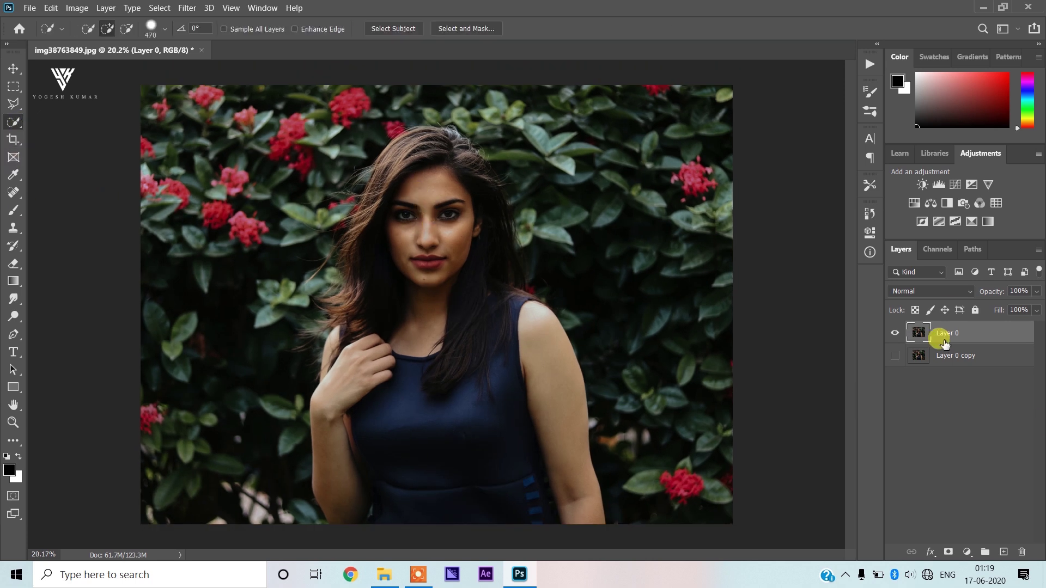
- Quick-select the woman, subtract the excess beside her face, and add the wispy left hair back
mouse_move(414, 164)
mouse_down()
mouse_move(393, 166)
mouse_move(369, 234)
mouse_move(439, 158)
mouse_move(439, 297)
mouse_move(486, 352)
mouse_up()
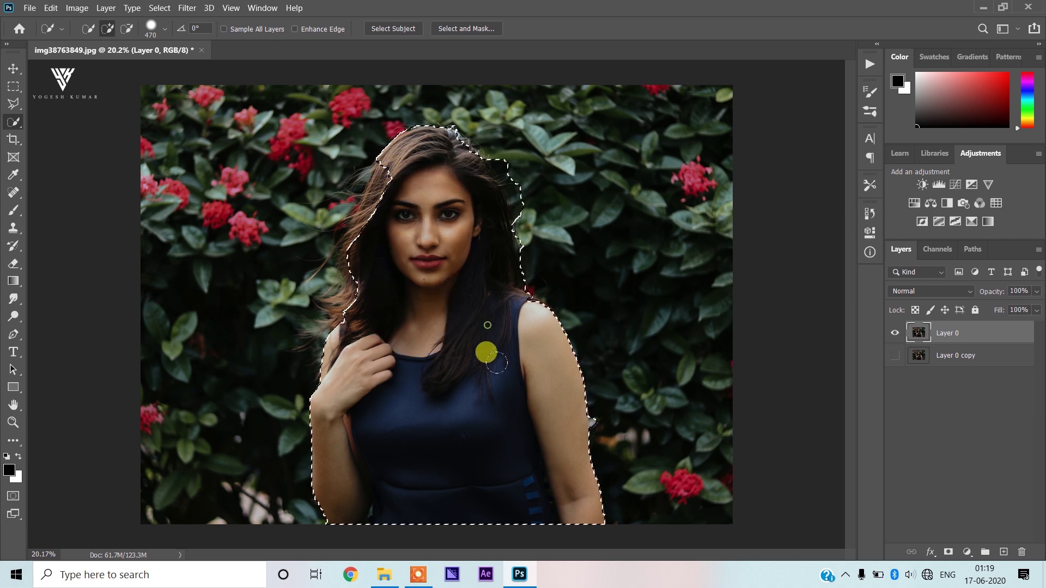
drag(344, 275, 380, 227)
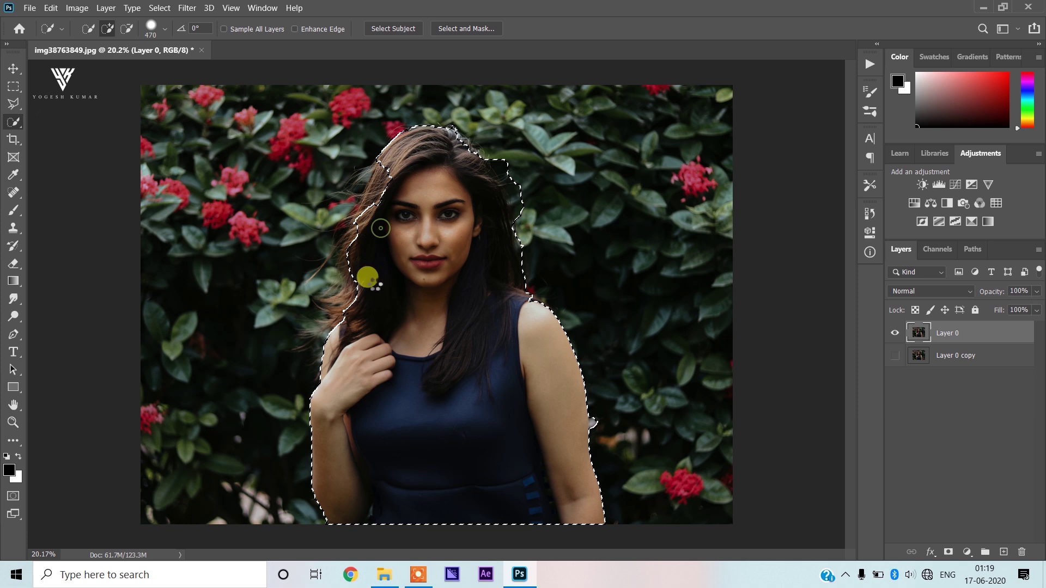
mouse_move(339, 273)
mouse_down()
mouse_move(362, 182)
mouse_move(451, 402)
mouse_move(544, 408)
mouse_move(431, 361)
mouse_up()
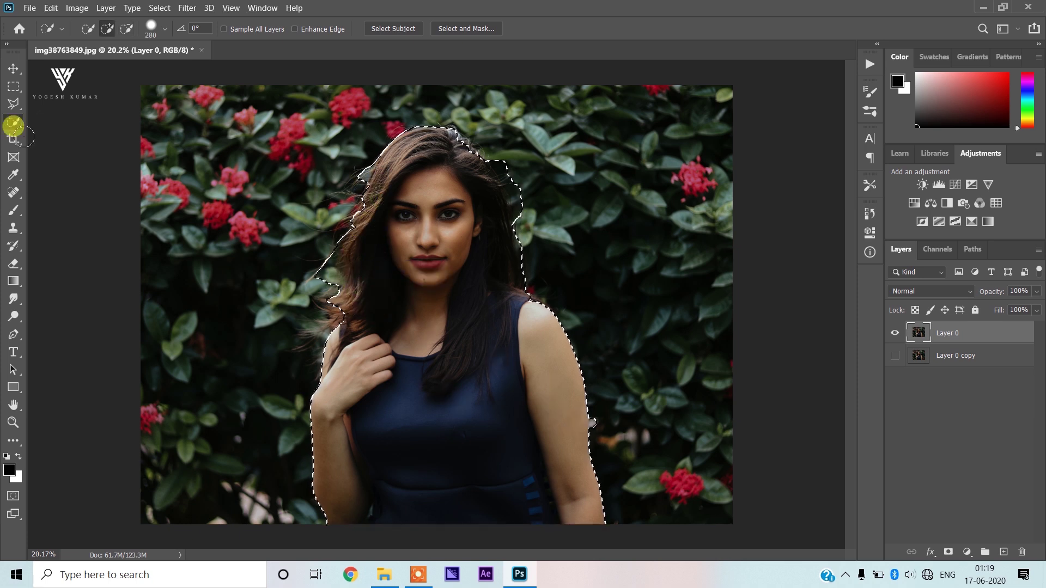
click(13, 103)
- Zoom in and lasso the bulge along the arm edge out of the selection
scroll(626, 398, up, 3)
scroll(503, 444, up, 2)
scroll(533, 187, up, 2)
scroll(540, 238, up, 1)
scroll(545, 203, up, 2)
mouse_move(545, 203)
mouse_down()
mouse_move(541, 316)
mouse_move(678, 163)
mouse_up()
scroll(509, 264, down, 3)
mouse_move(547, 447)
mouse_down()
mouse_move(553, 161)
mouse_move(583, 329)
mouse_up()
scroll(432, 259, up, 1)
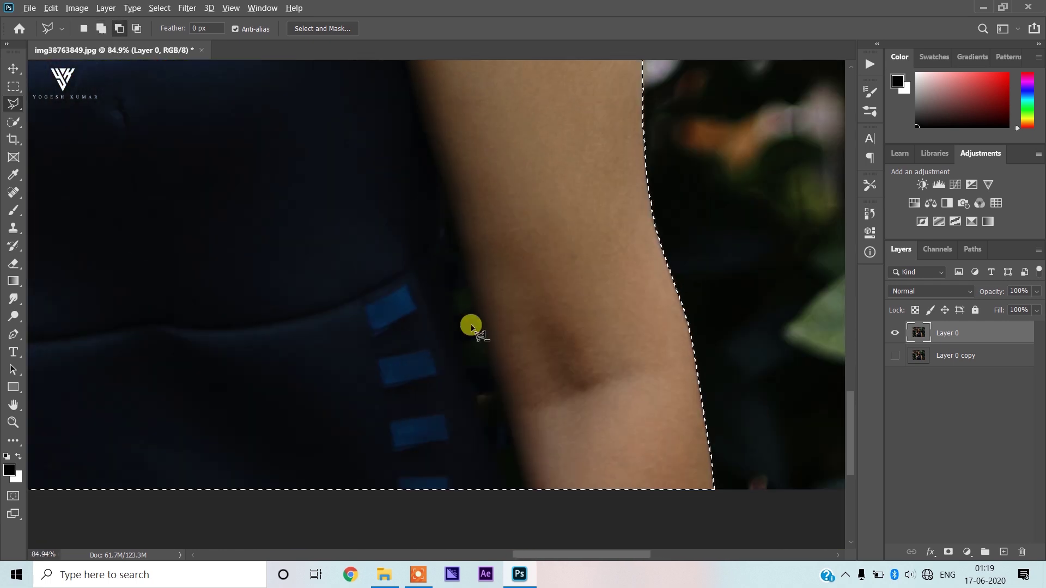
scroll(471, 327, down, 1)
- Subtract the background strip between the arm and the dress with a polygonal outline
alt+click(452, 223)
click(487, 348)
click(521, 491)
click(475, 481)
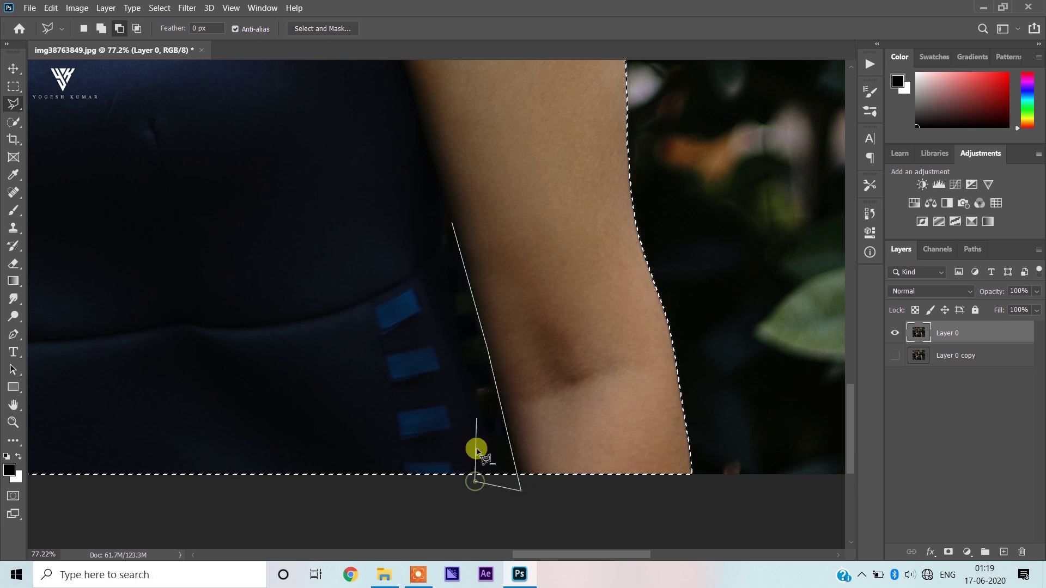
click(484, 475)
click(469, 381)
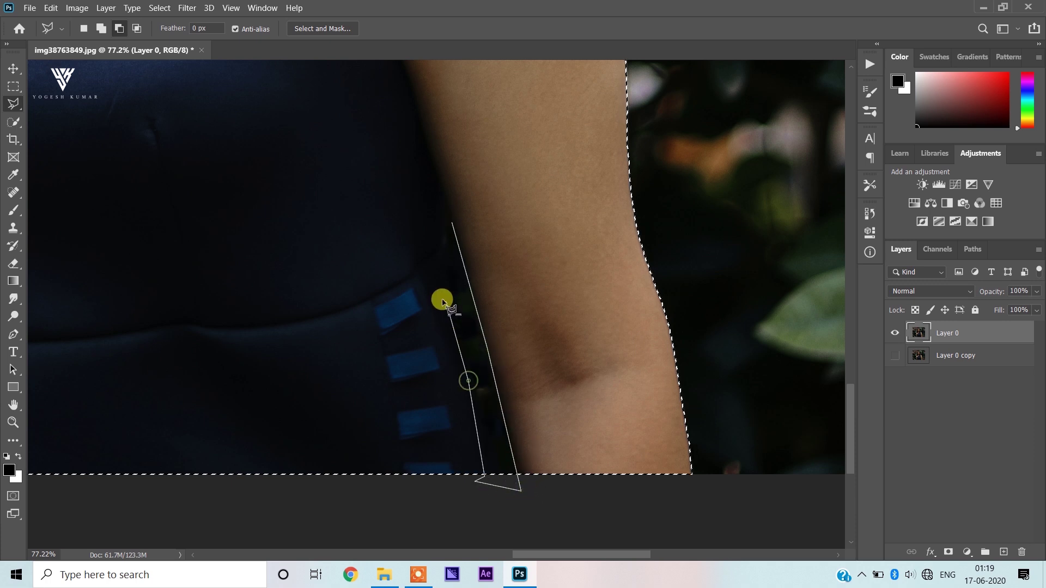
click(434, 240)
click(452, 222)
- Cut the background gap beside the elbow out of the selection
scroll(379, 329, down, 5)
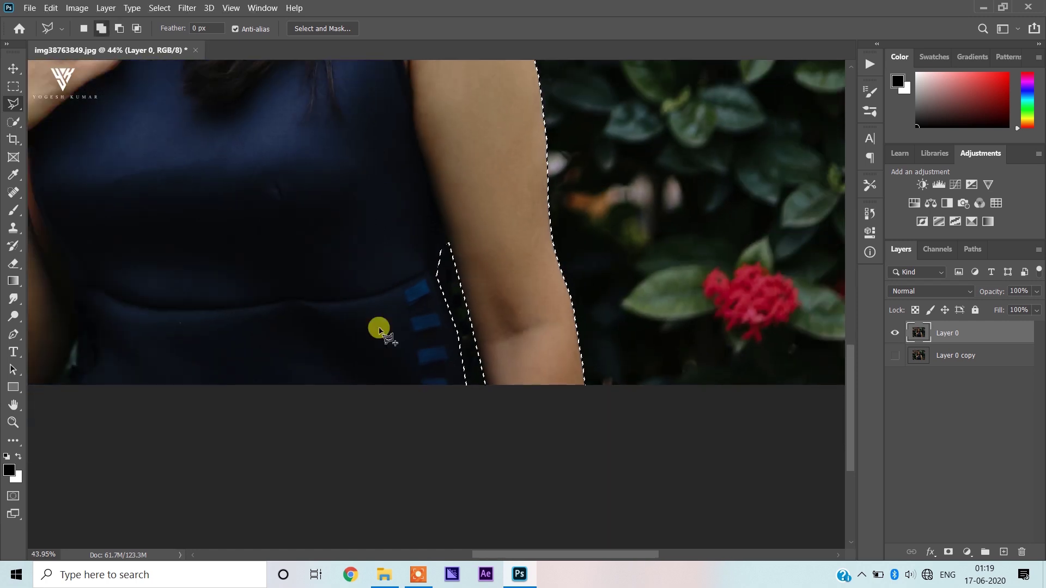
scroll(380, 330, left, 5)
scroll(530, 320, left, 3)
scroll(374, 367, up, 3)
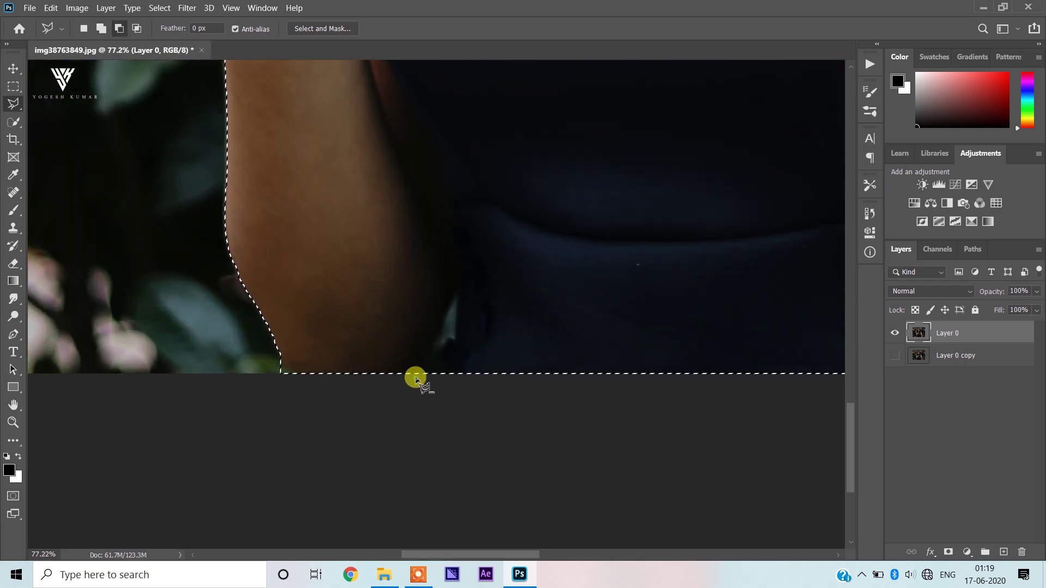
click(444, 318)
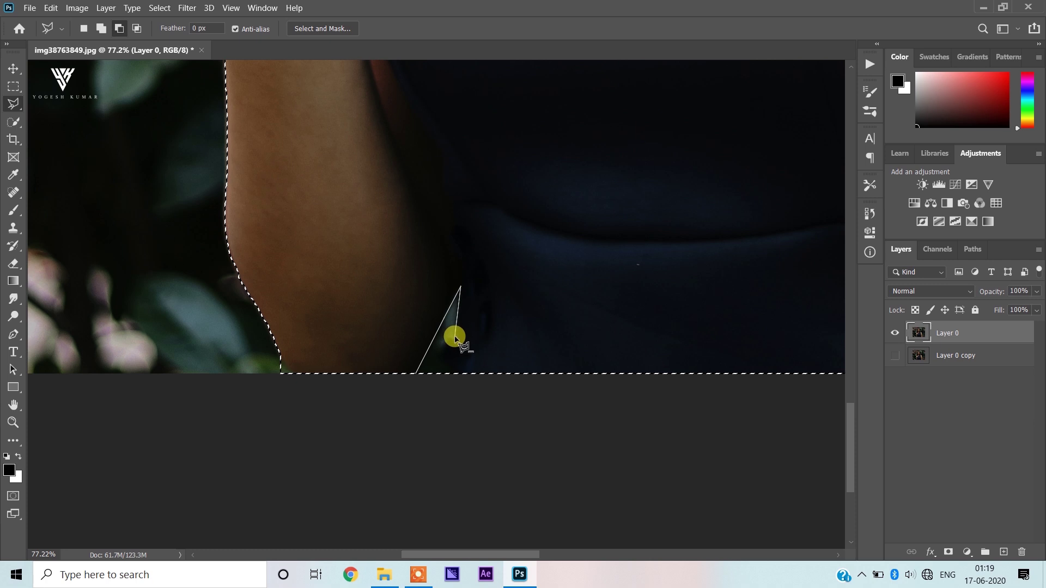
double_click(450, 388)
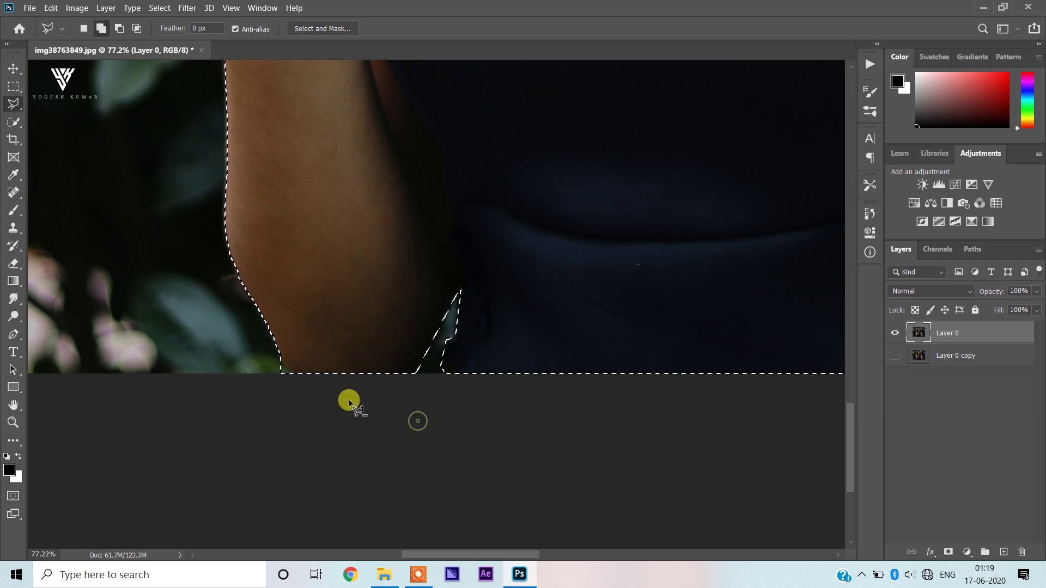
scroll(273, 355, up, 1)
click(277, 331)
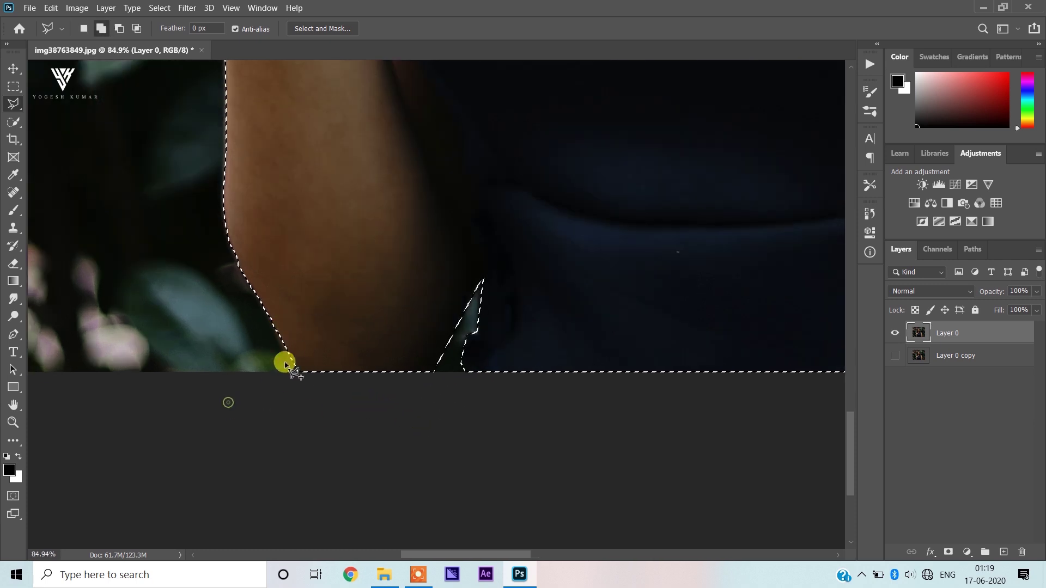
scroll(257, 280, down, 3)
- Subtract a background area along the hair edge from the selection
mouse_move(404, 506)
mouse_down()
mouse_move(432, 329)
mouse_move(418, 450)
mouse_up()
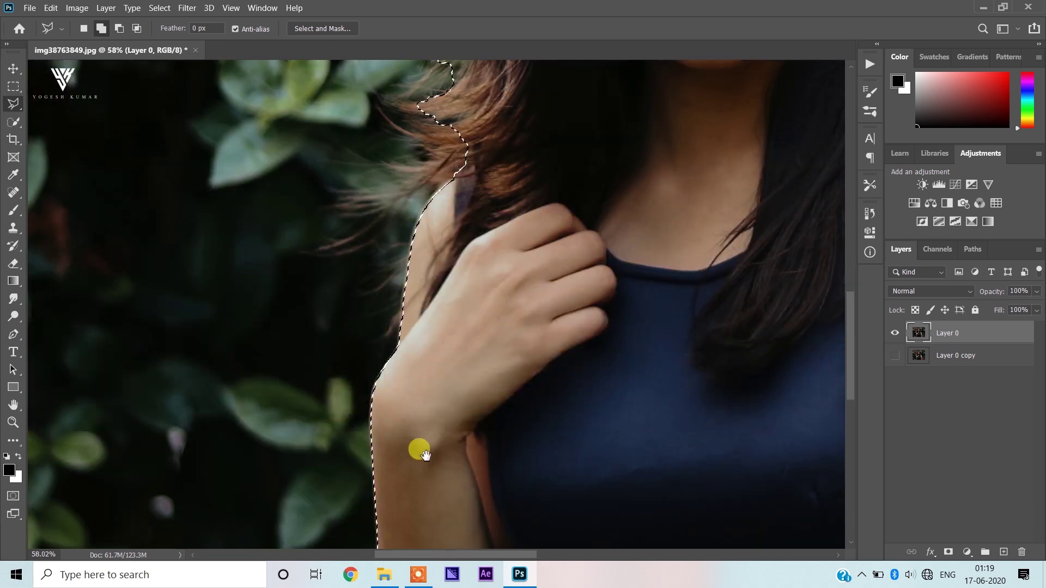
drag(430, 173, 434, 339)
click(460, 280)
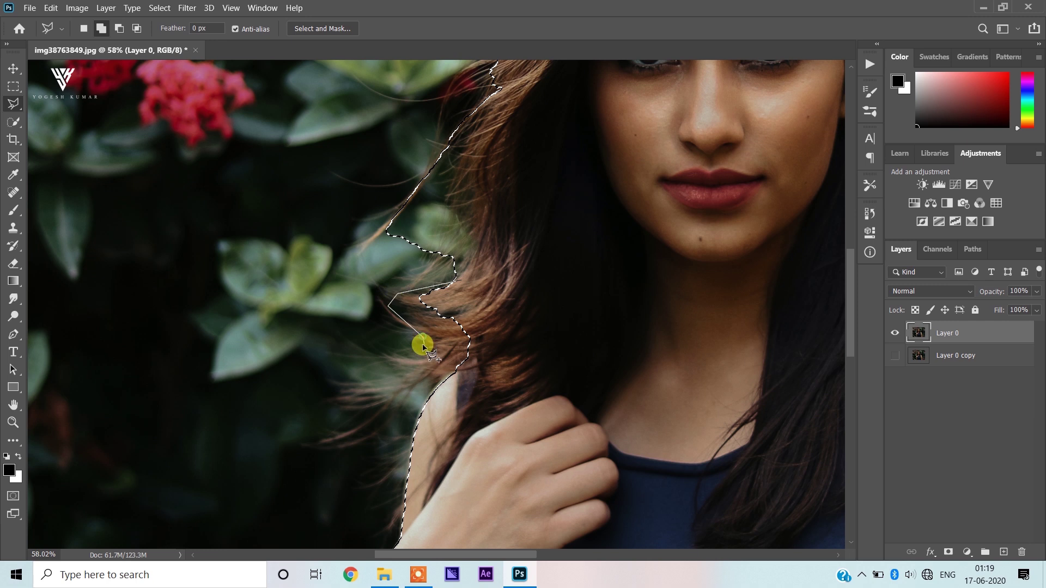
click(522, 319)
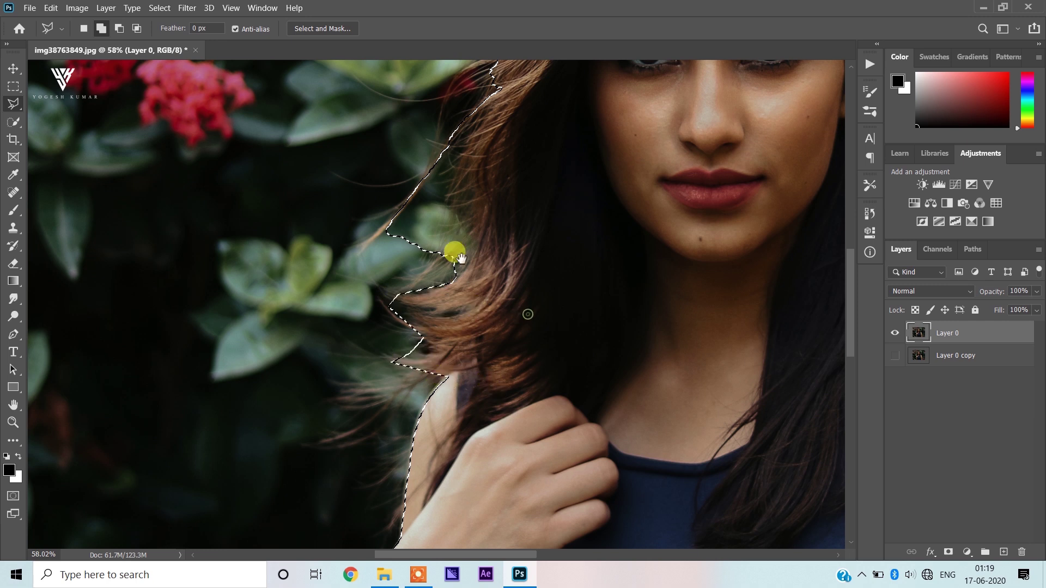
scroll(461, 254, up, 3)
click(460, 254)
alt+click(479, 197)
click(470, 265)
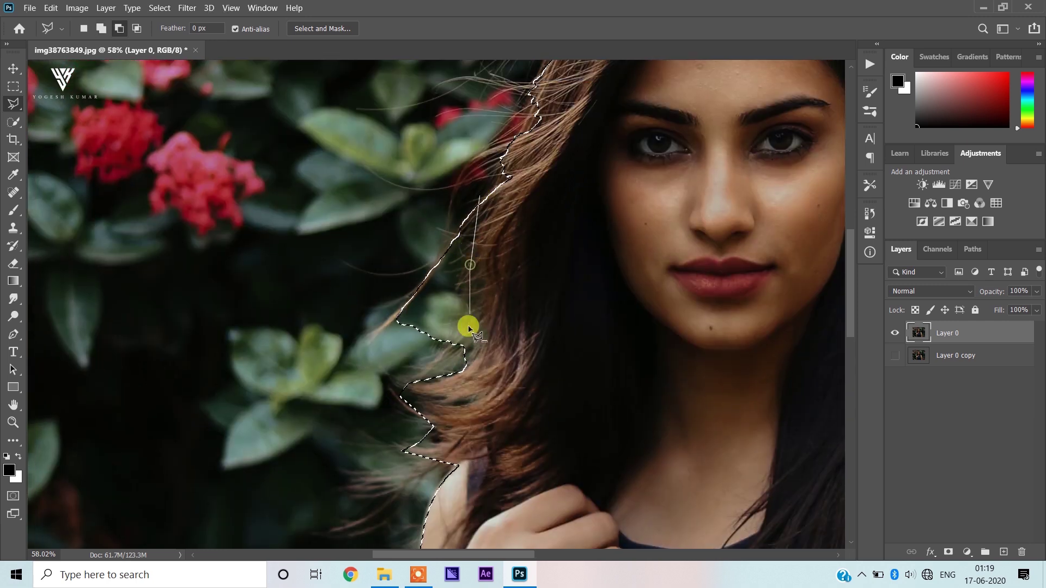
click(479, 197)
scroll(460, 273, up, 5)
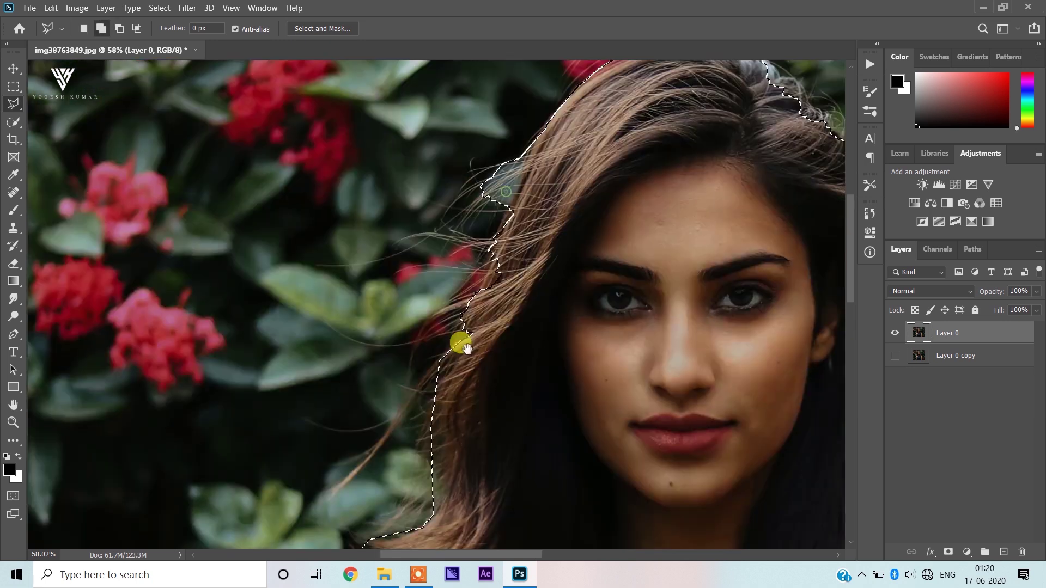
- Add more of the hair back into the selection with a polygonal outline
shift+click(516, 200)
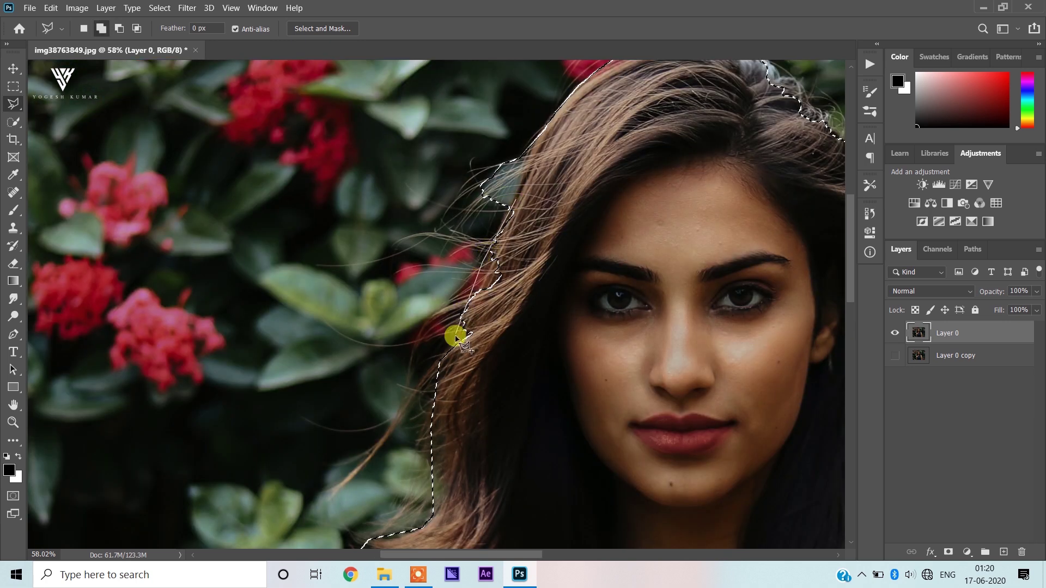
click(442, 370)
click(521, 370)
double_click(578, 291)
scroll(525, 273, up, 2)
scroll(509, 224, up, 3)
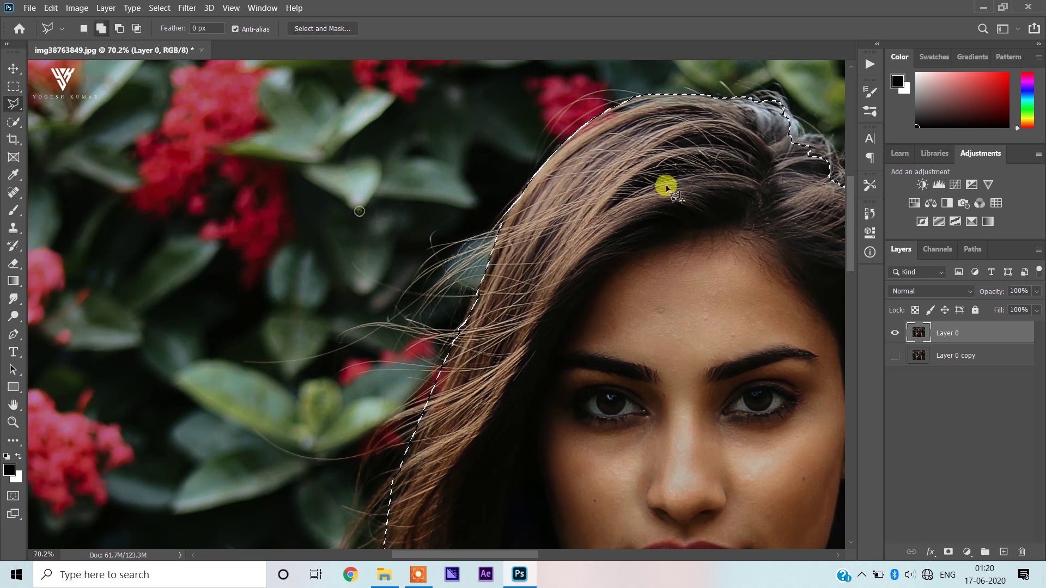
scroll(351, 241, up, 2)
scroll(469, 240, up, 2)
scroll(476, 226, up, 1)
scroll(342, 241, right, 3)
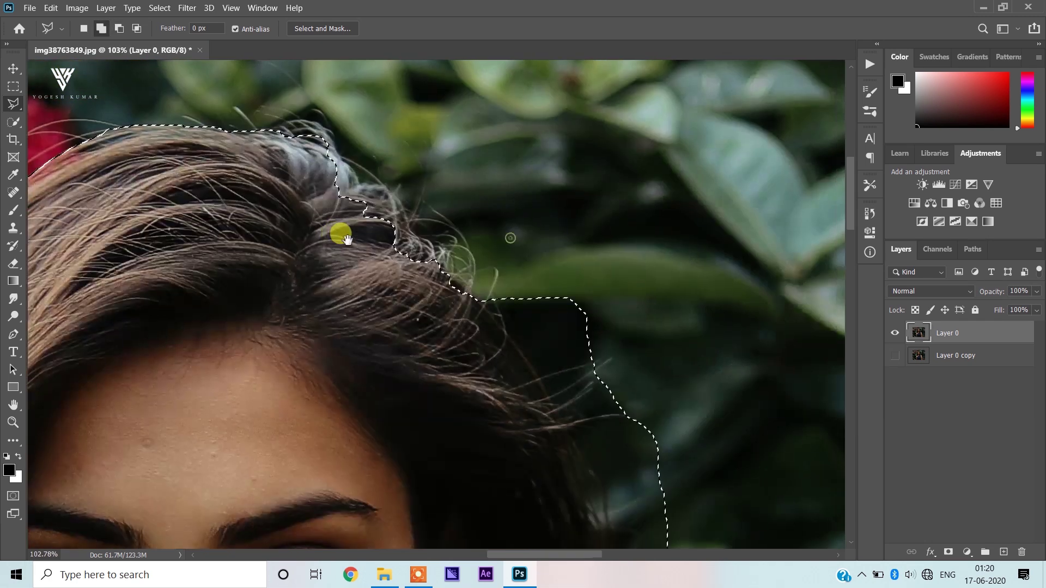
- Remove the background beside the hair along the top of the head
shift+click(342, 156)
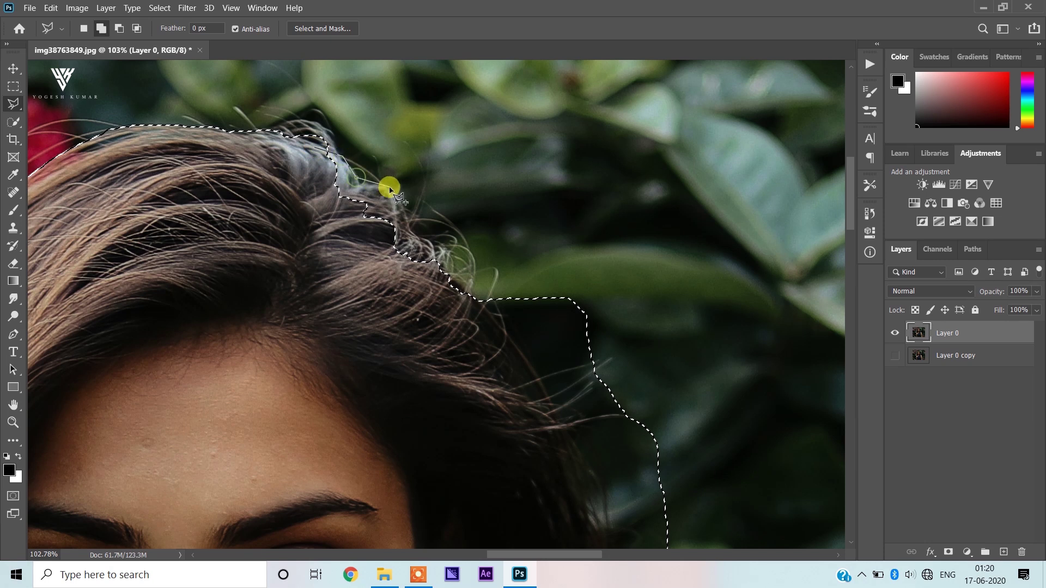
click(177, 290)
scroll(228, 301, down, 3)
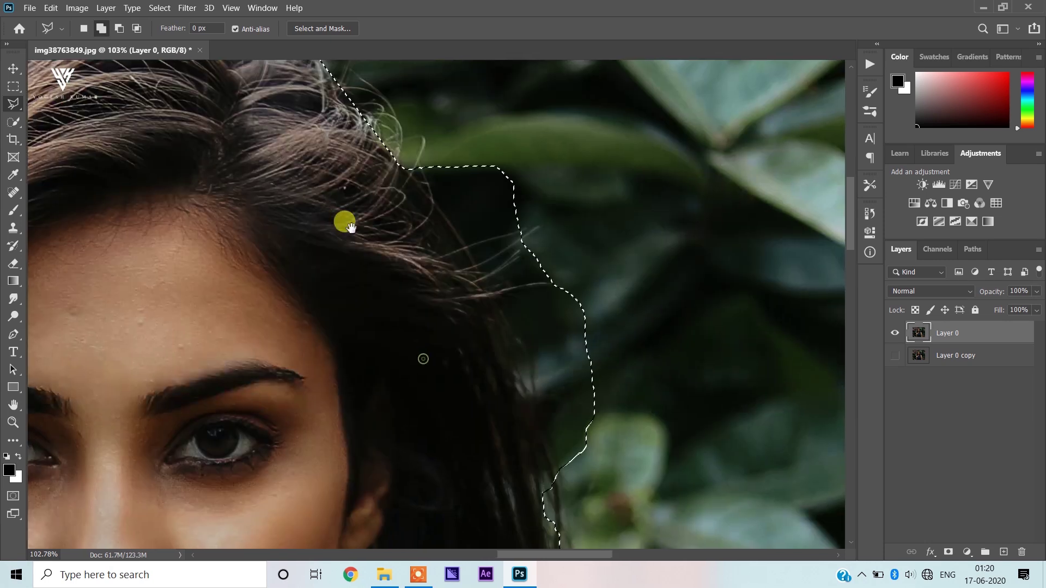
click(422, 210)
click(478, 300)
click(537, 424)
click(549, 504)
click(624, 502)
double_click(525, 136)
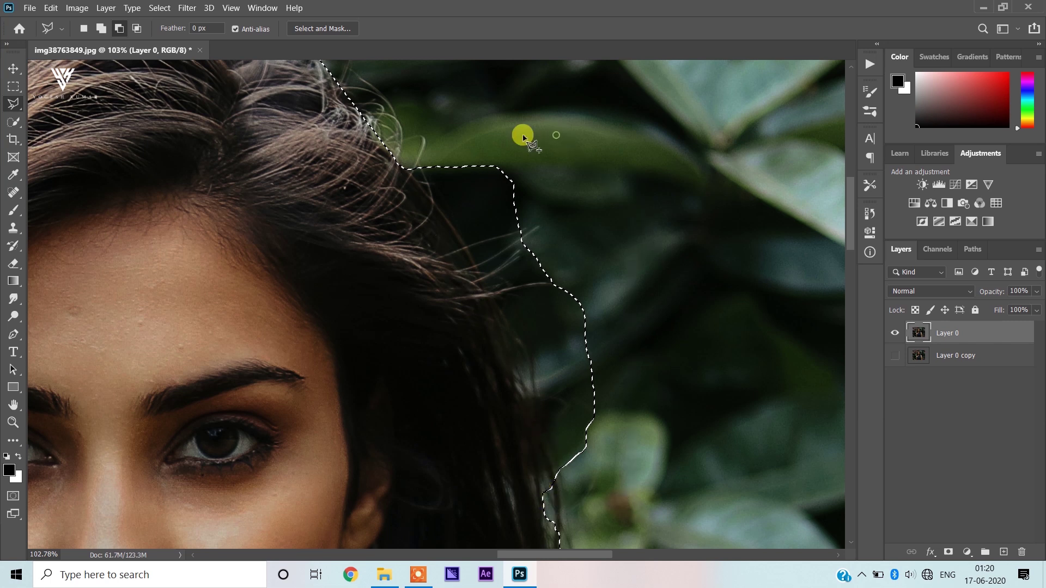
scroll(514, 169, down, 3)
scroll(545, 262, down, 2)
drag(568, 355, 575, 195)
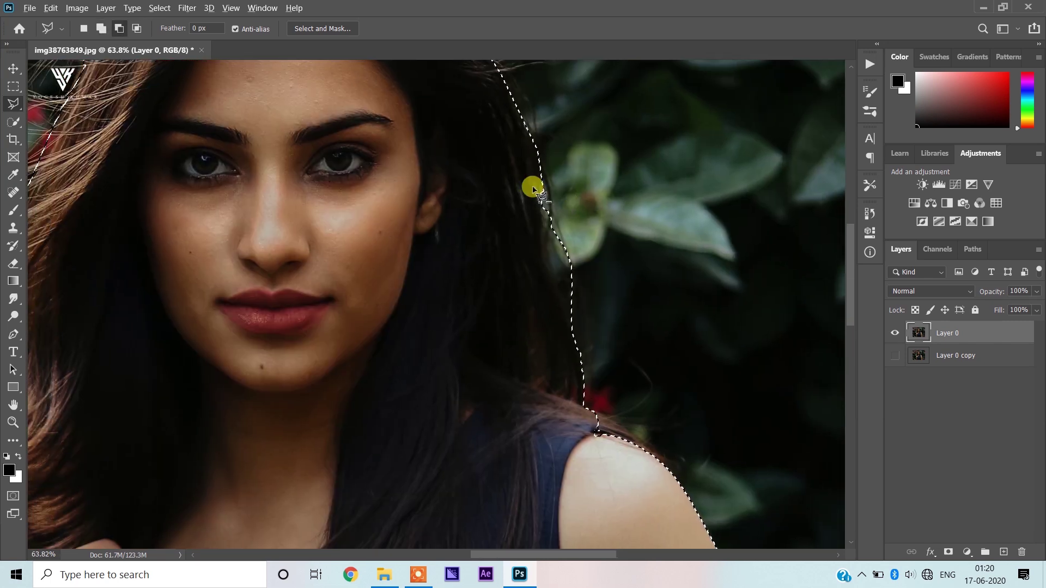
scroll(533, 180, up, 2)
- Trim the hair edge above the shoulder so the outline hugs the figure, then zoom out
alt+click(526, 113)
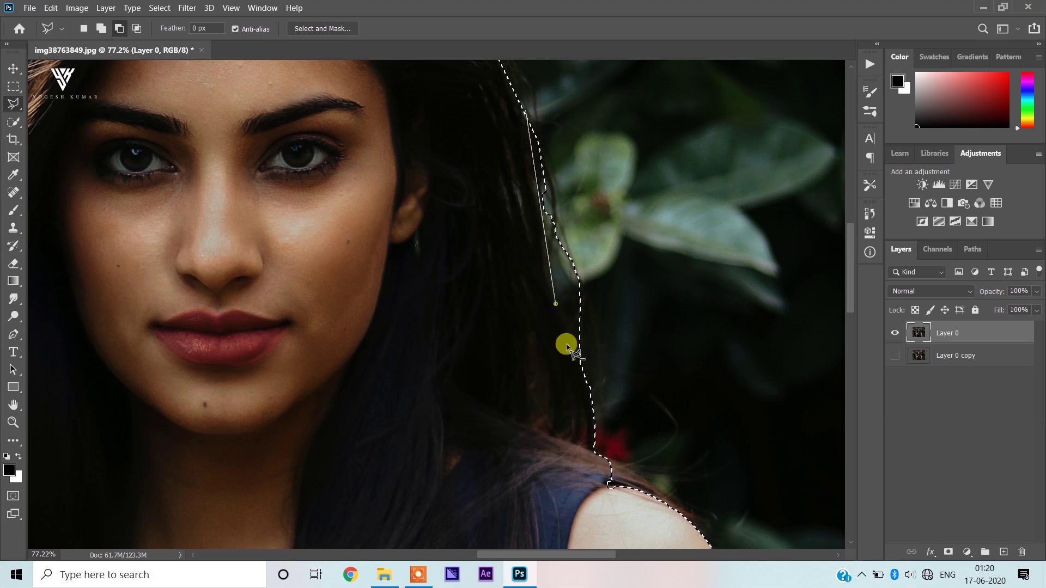
double_click(699, 285)
key(ctrl+d)
drag(417, 284, 373, 295)
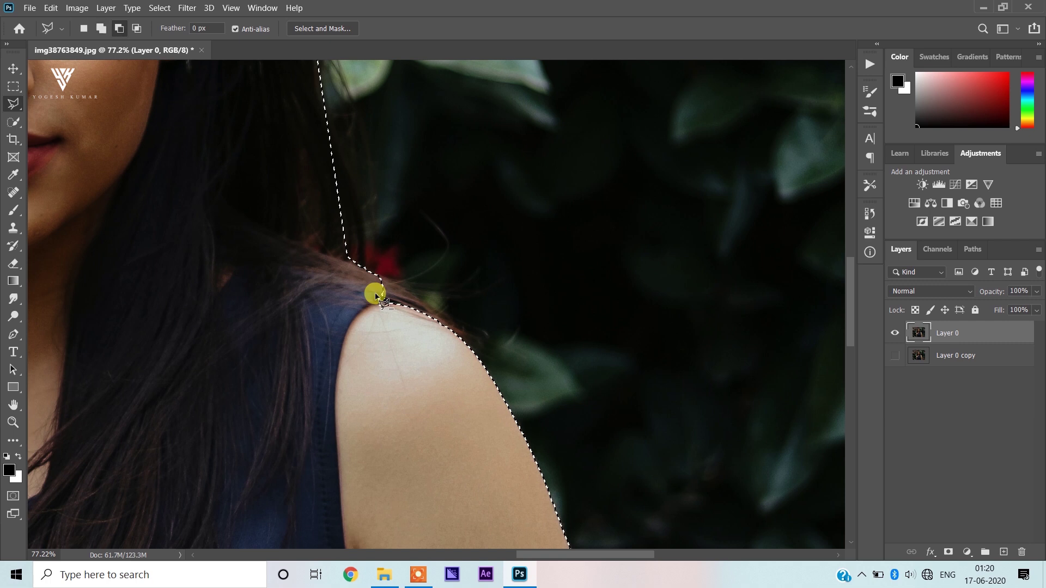
scroll(374, 276, up, 3)
click(386, 268)
click(467, 309)
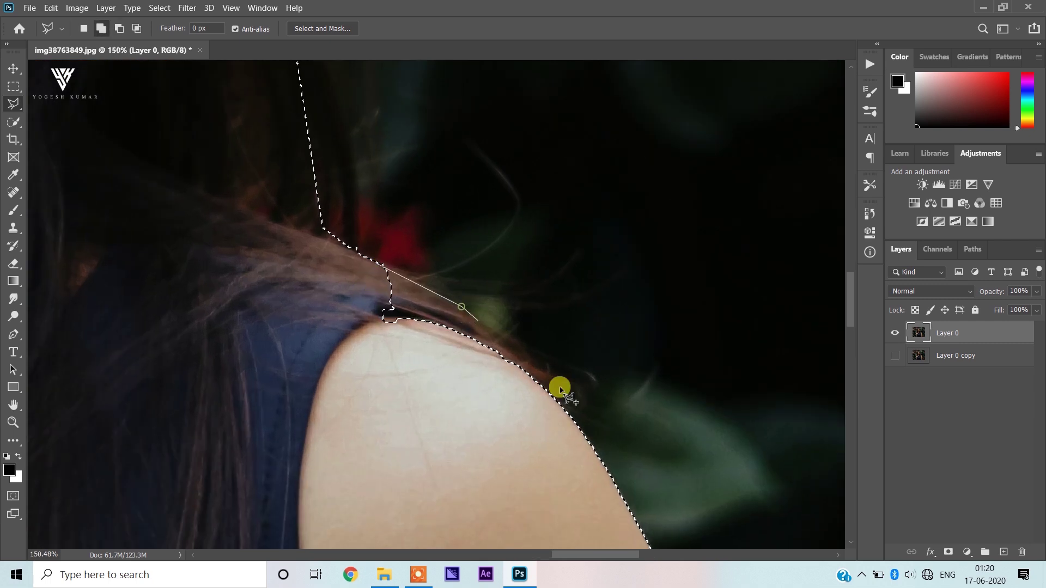
double_click(553, 411)
scroll(510, 299, down, 3)
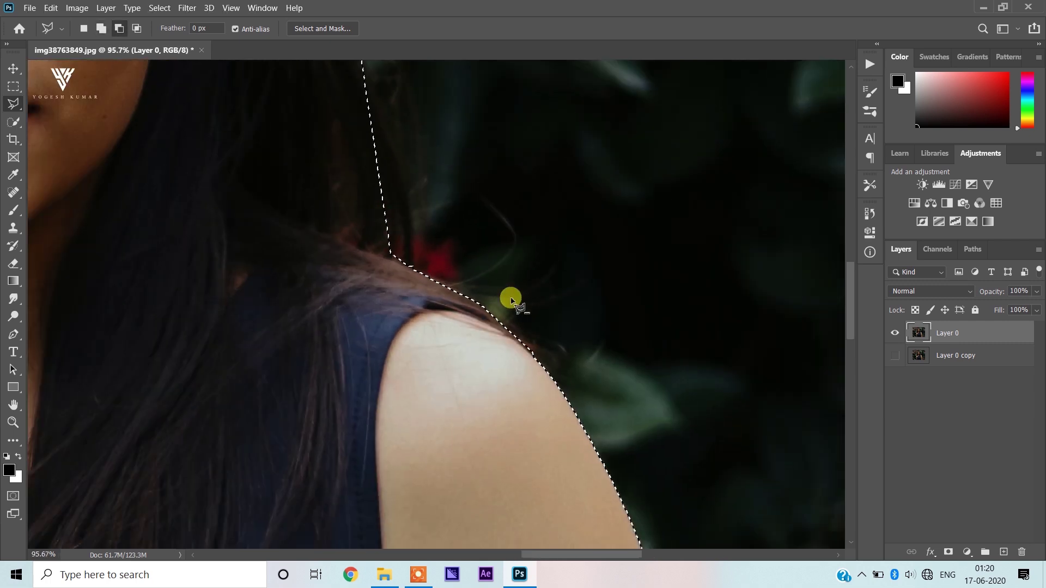
scroll(510, 299, down, 2)
scroll(428, 306, down, 2)
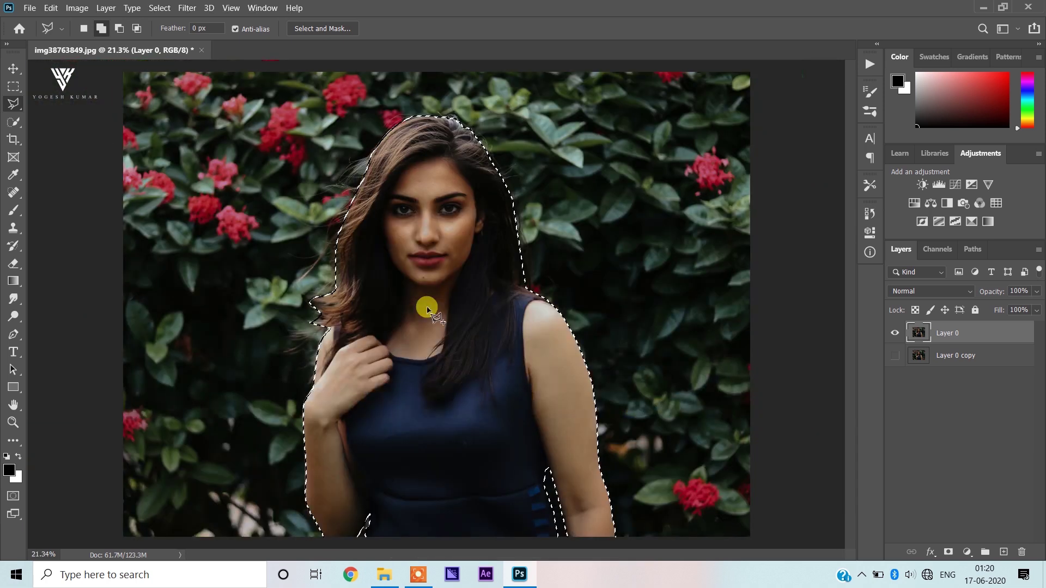
- In Select and Mask, brush the left hair edge with the Refine Edge Brush
click(316, 28)
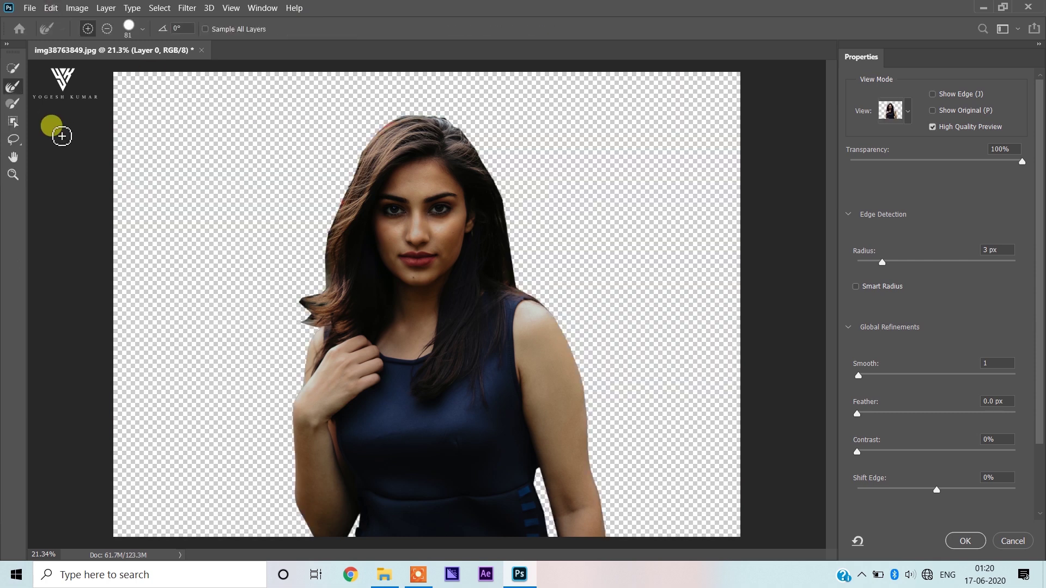
click(16, 88)
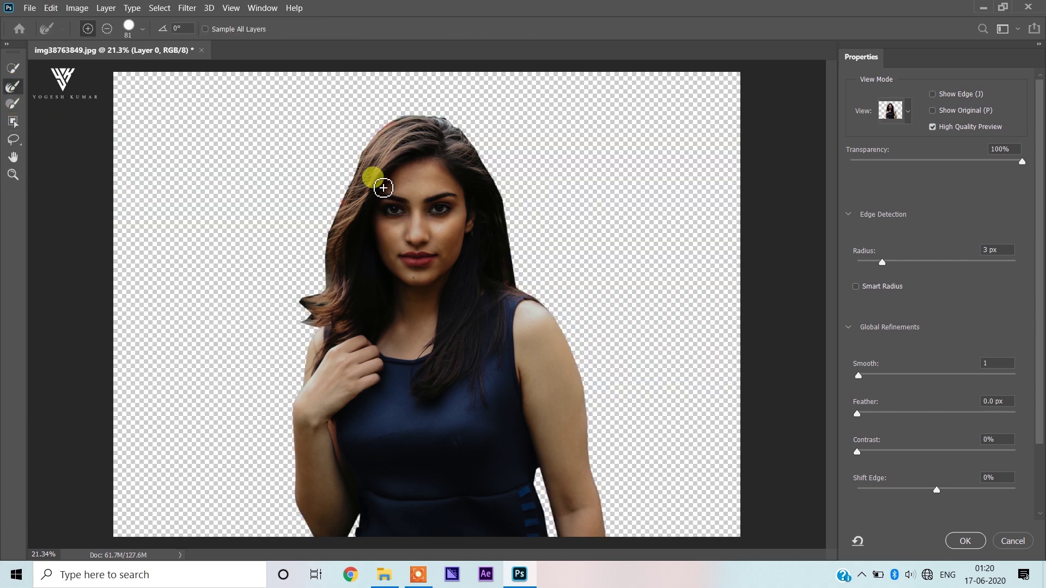
scroll(327, 272, up, 2)
scroll(299, 288, up, 2)
scroll(323, 301, up, 1)
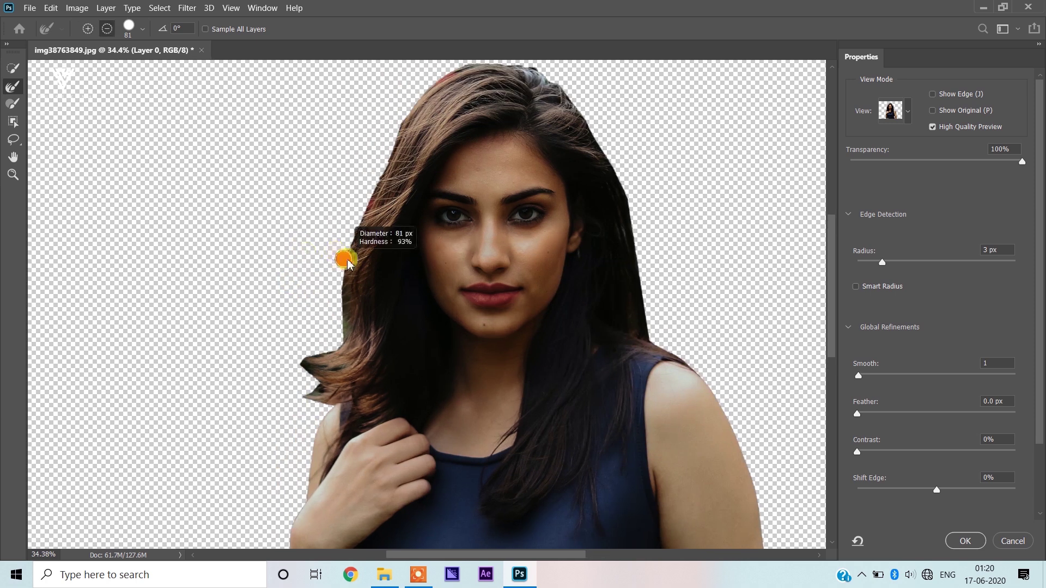
scroll(360, 169, up, 1)
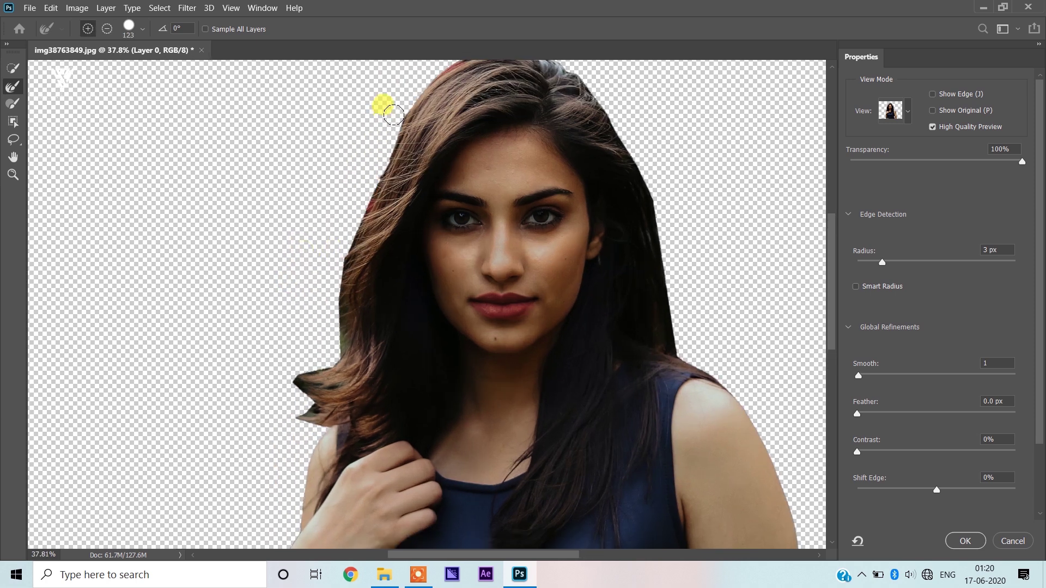
drag(369, 184, 328, 355)
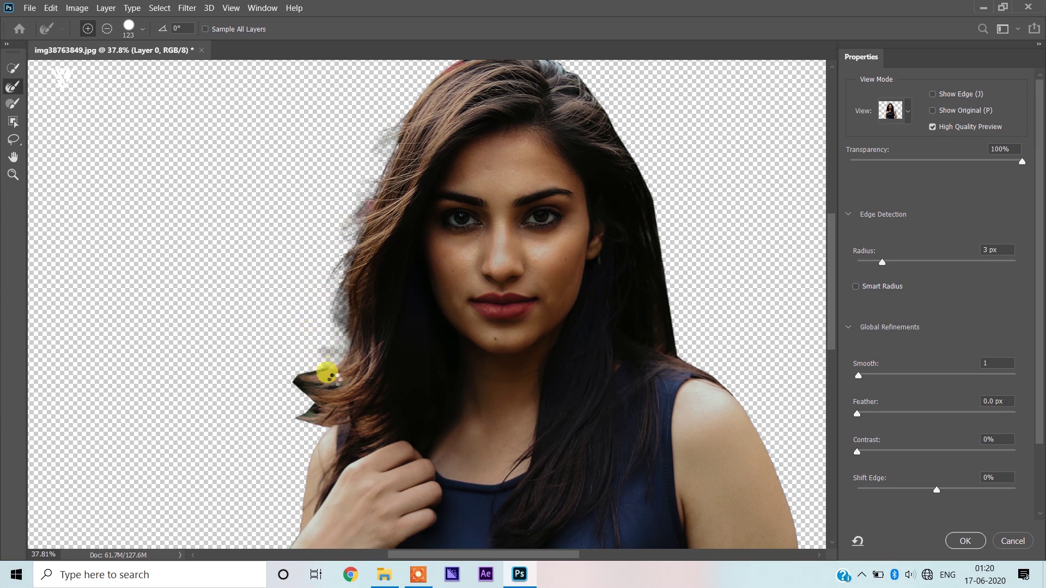
scroll(331, 338, down, 3)
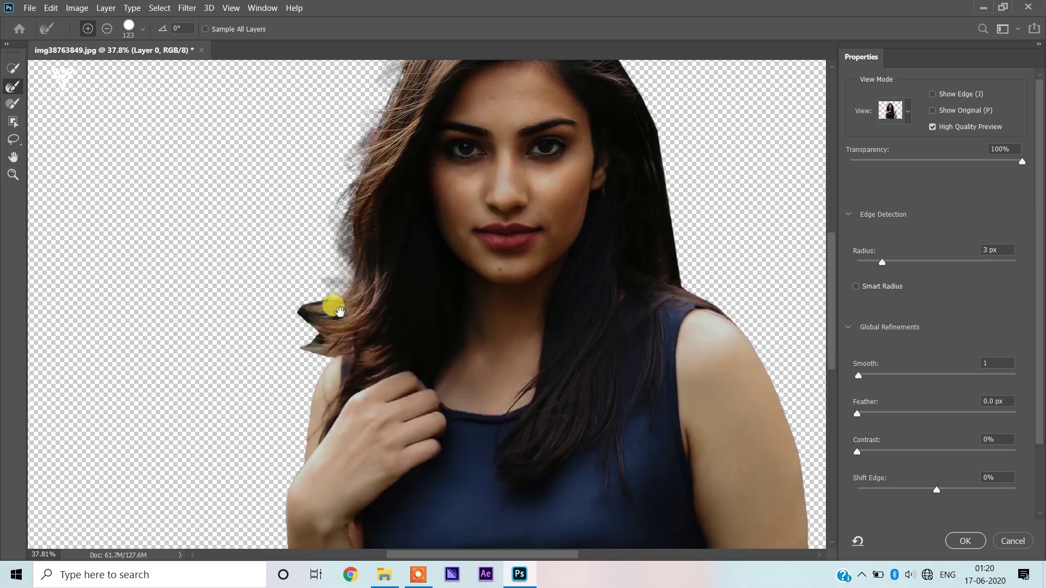
mouse_move(303, 307)
mouse_down()
mouse_move(314, 349)
mouse_move(306, 323)
mouse_up()
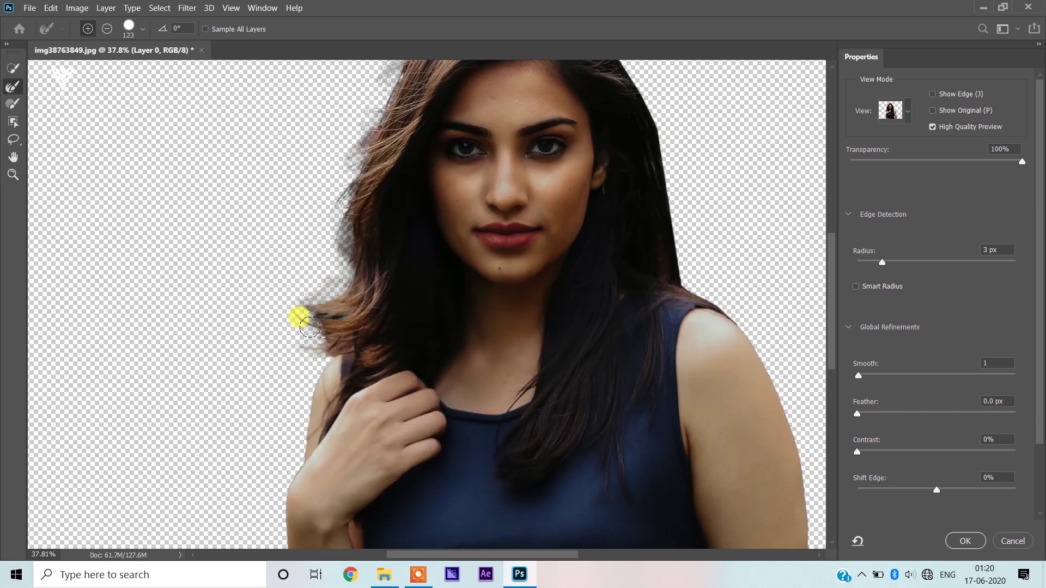
- With a smaller brush, refine the left hair ends, the top of the head and the right side
alt+right_click(343, 322)
mouse_move(347, 319)
mouse_down()
mouse_move(278, 314)
mouse_move(353, 329)
mouse_up()
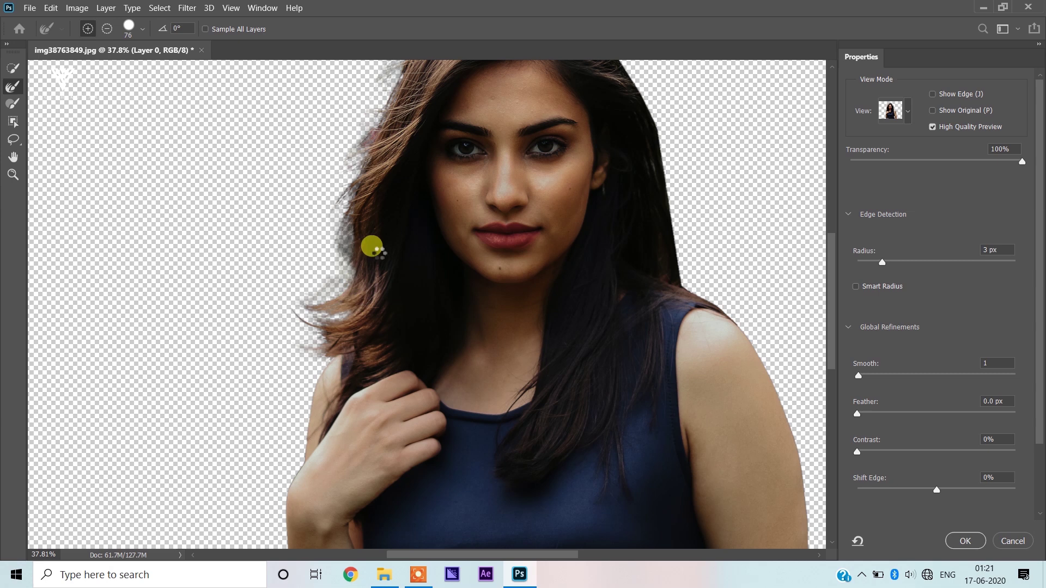
scroll(385, 227, up, 3)
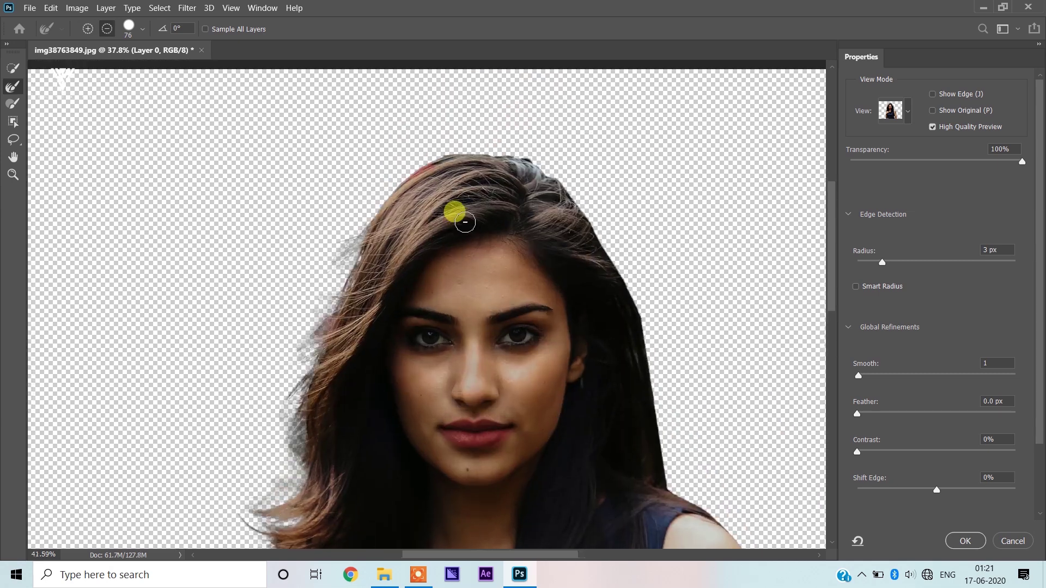
scroll(465, 222, up, 3)
alt+right_click(414, 167)
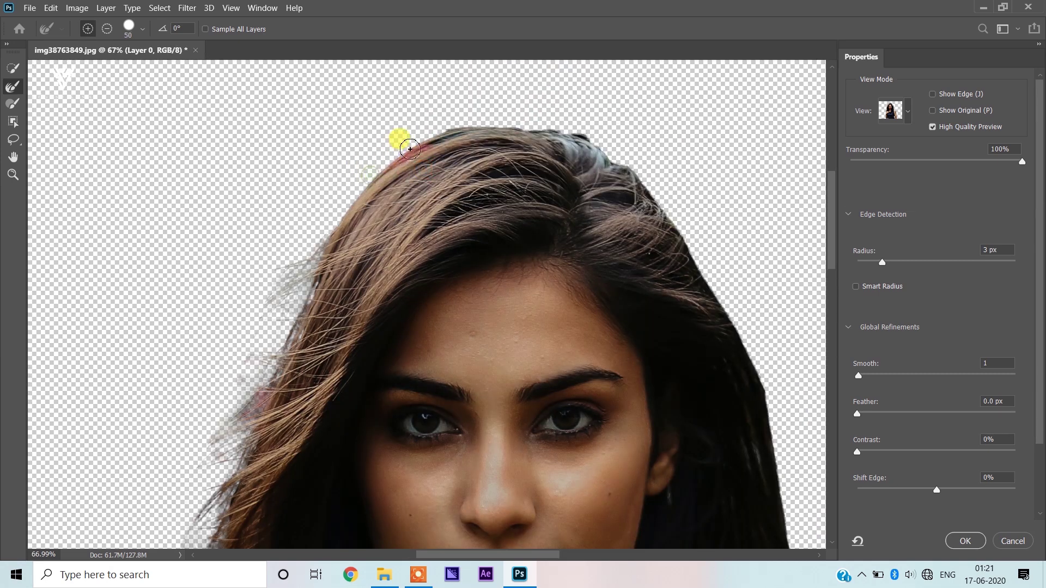
drag(455, 125, 549, 127)
drag(651, 185, 707, 264)
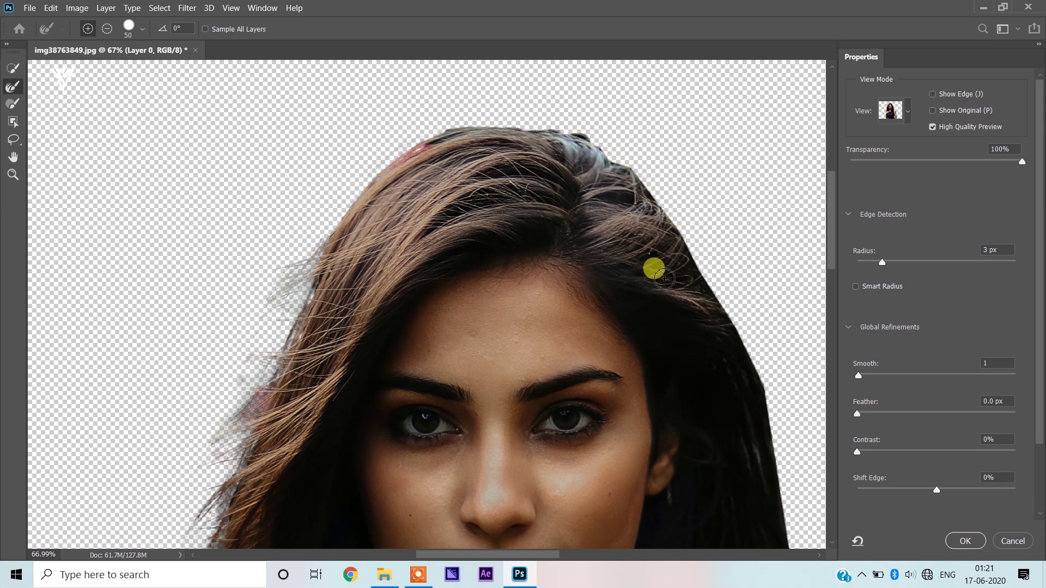
mouse_move(650, 275)
mouse_down()
mouse_move(651, 320)
mouse_move(668, 286)
mouse_up()
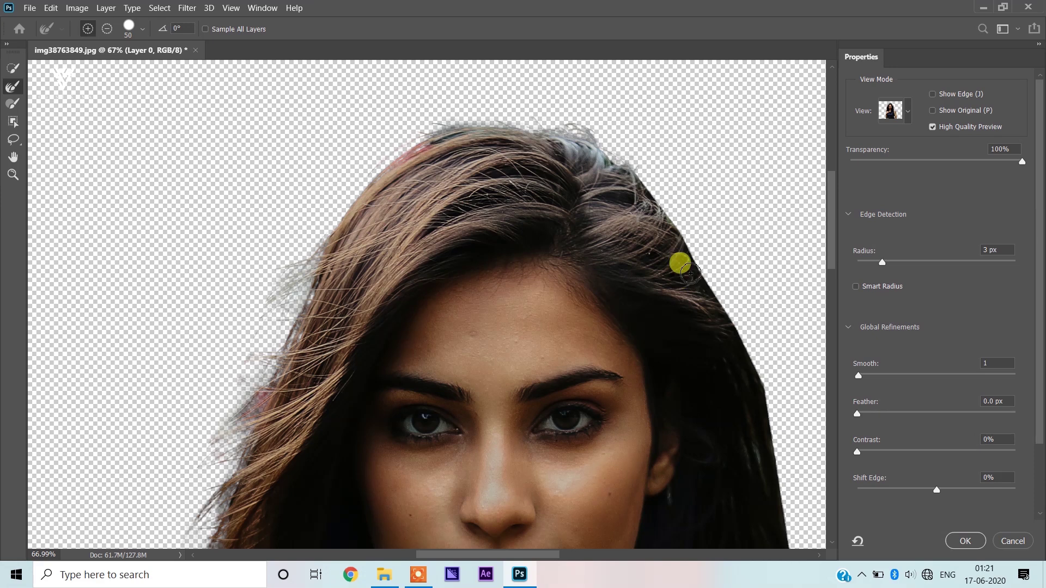
drag(691, 274, 687, 265)
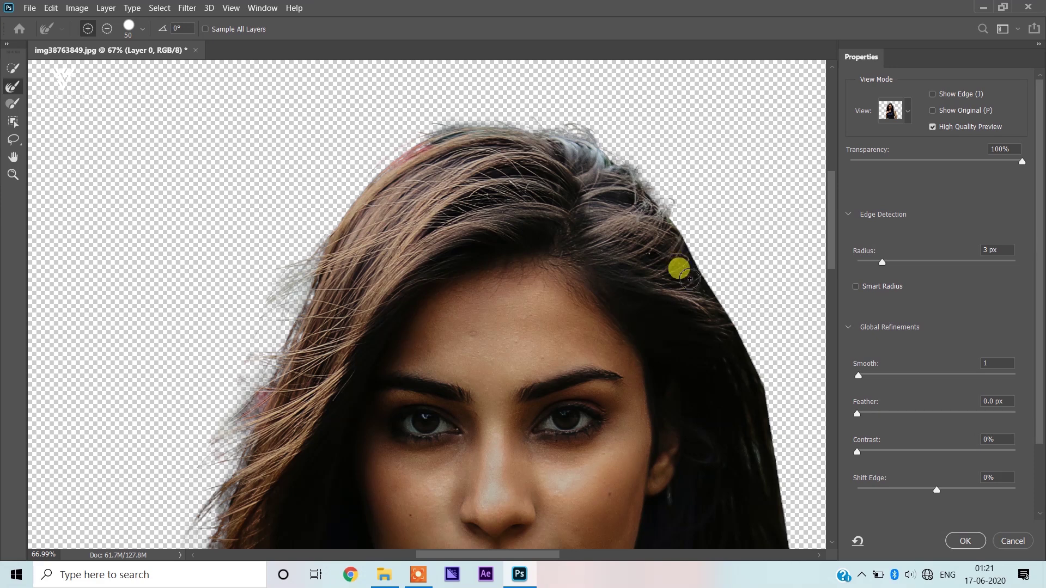
drag(611, 238, 659, 264)
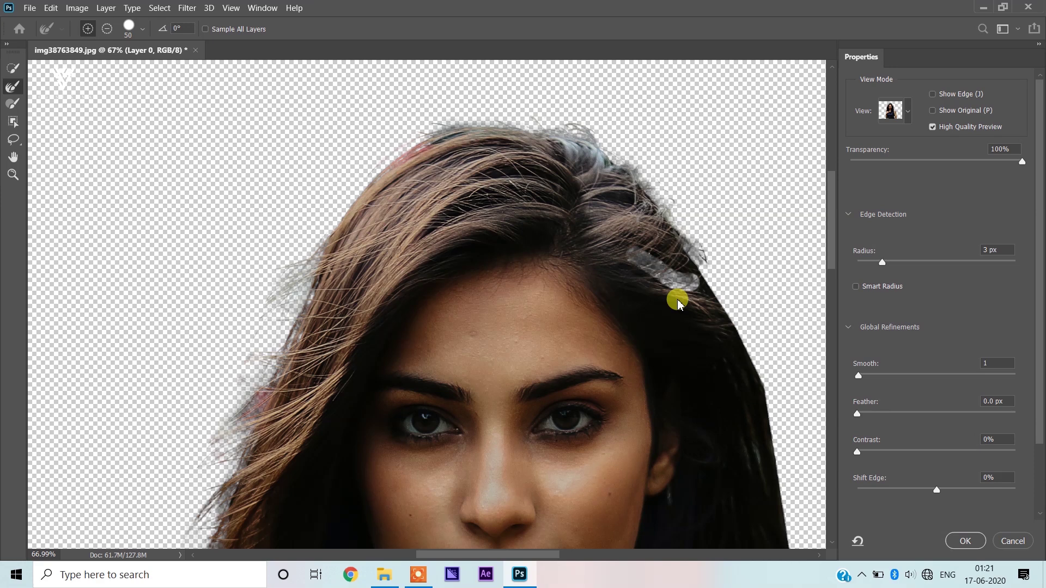
- Undo the last stroke, refine the lower right hair near the shoulder, and accept the selection
key(ctrl+z)
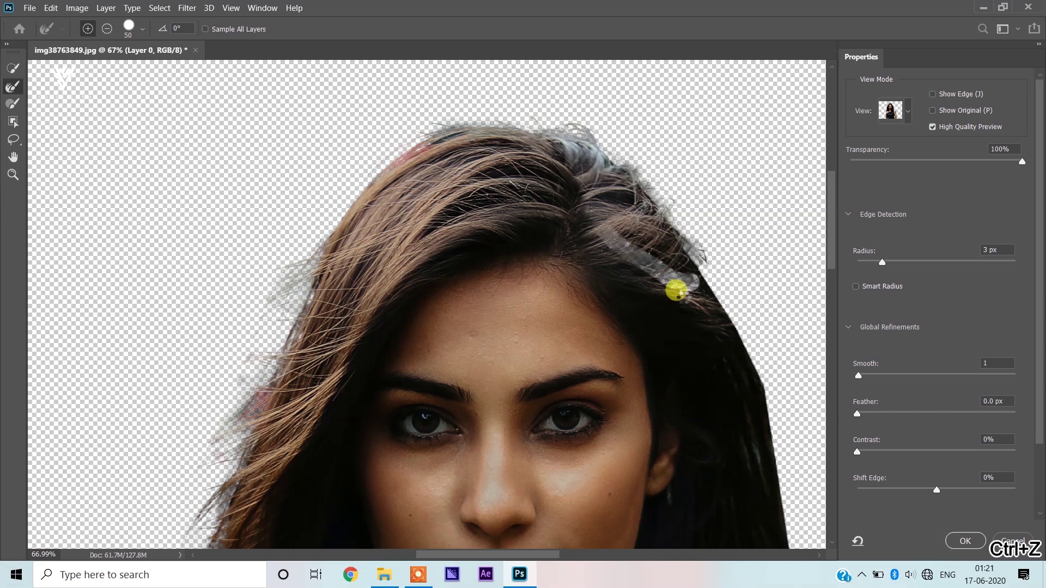
alt+scroll(707, 334, down, 2)
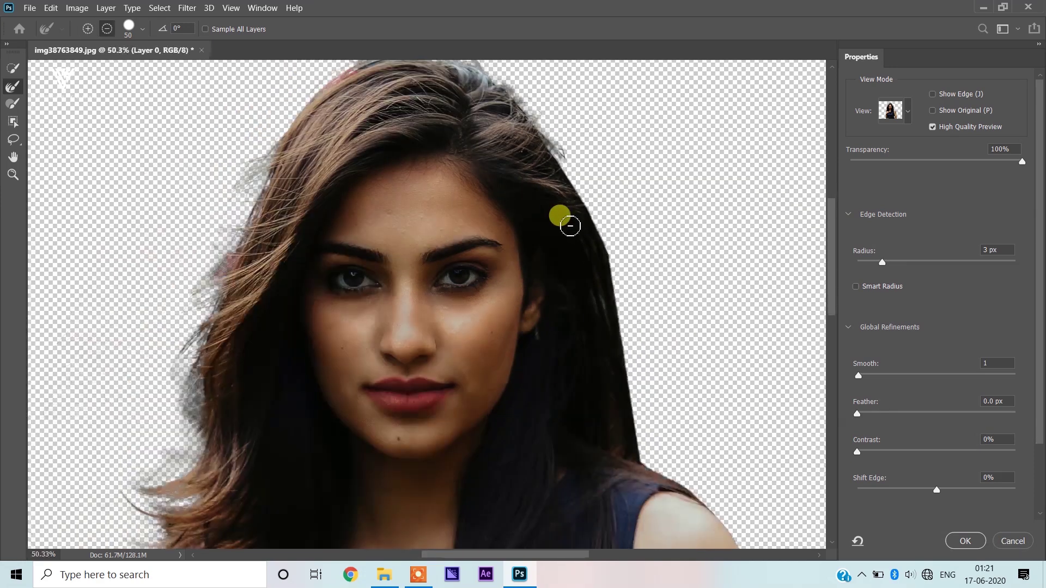
mouse_move(570, 226)
mouse_down()
mouse_move(575, 207)
mouse_move(619, 295)
mouse_up()
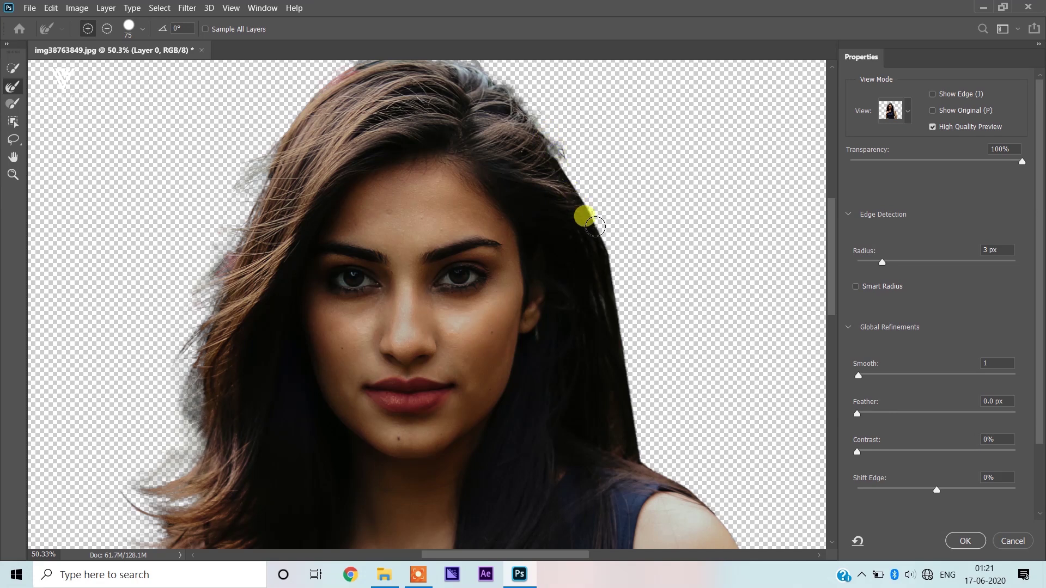
mouse_move(629, 349)
mouse_down()
mouse_move(638, 450)
mouse_move(684, 371)
mouse_move(646, 346)
mouse_up()
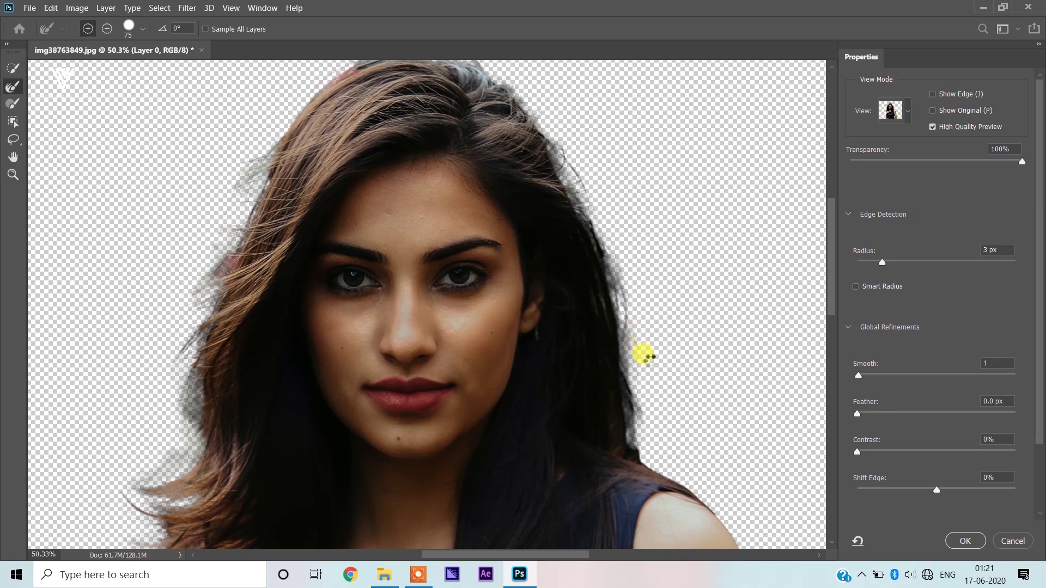
mouse_move(640, 375)
mouse_down()
mouse_move(627, 346)
mouse_move(591, 347)
mouse_up()
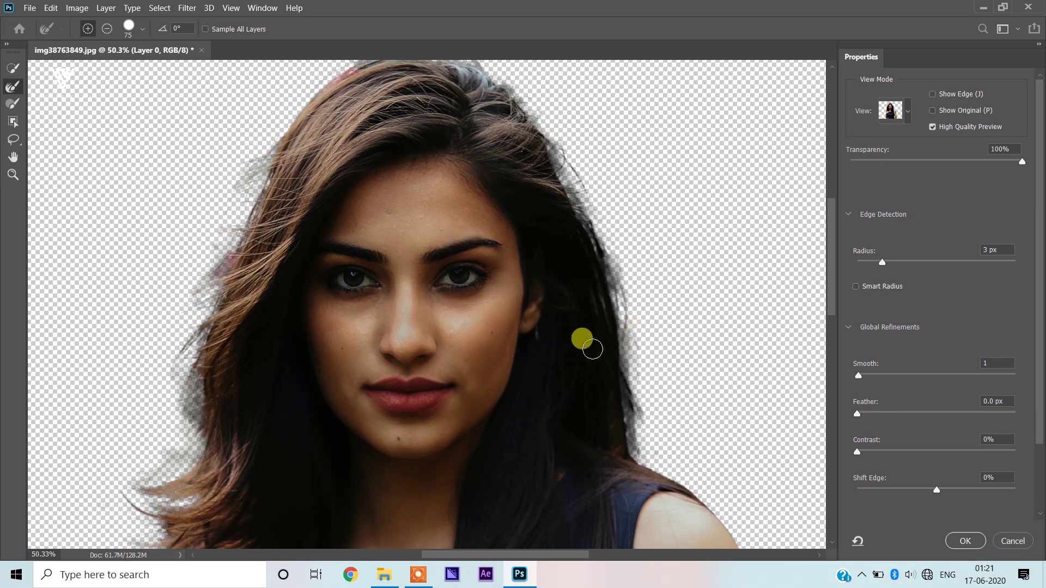
key(Return)
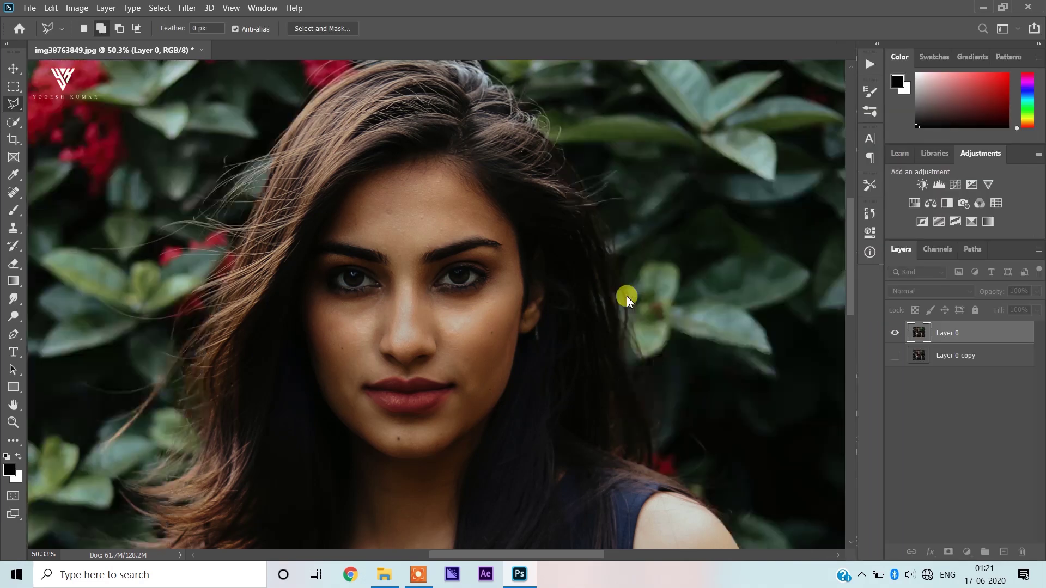
- Copy the selected woman to Layer 1 and keep a hidden duplicate of it
key(ctrl+0)
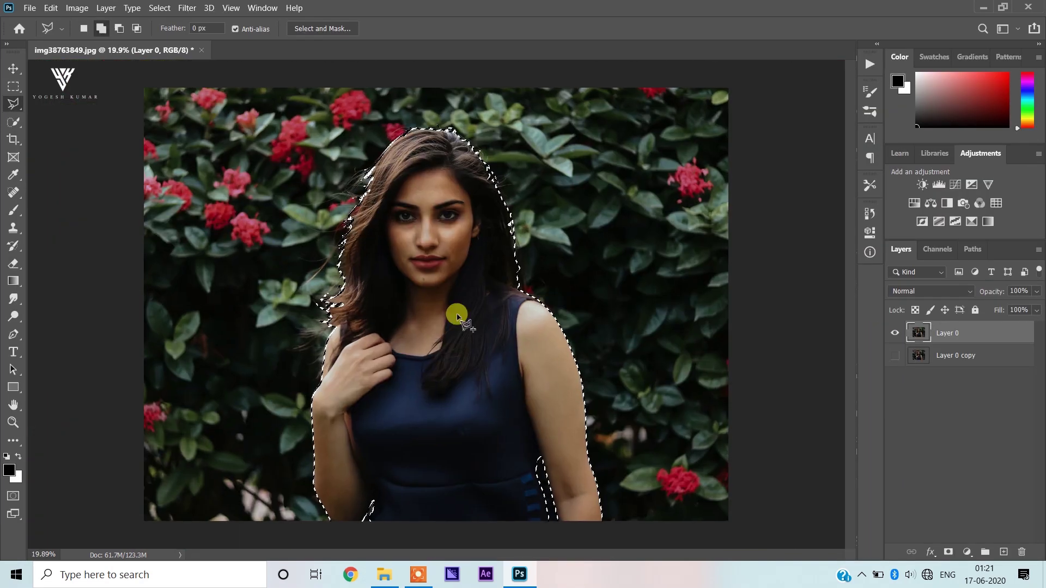
right_click(456, 315)
click(508, 408)
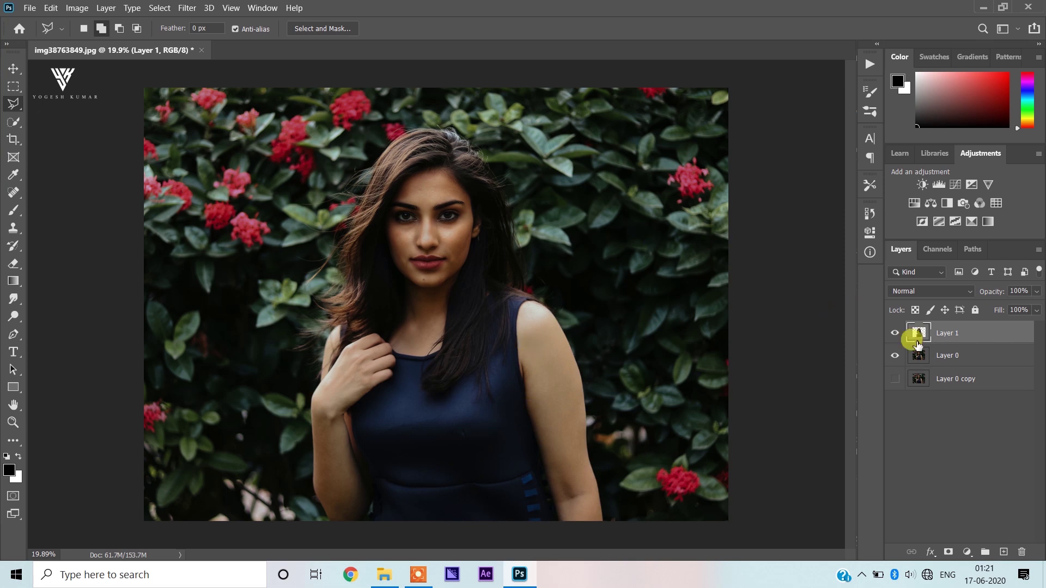
drag(958, 336, 951, 346)
click(895, 355)
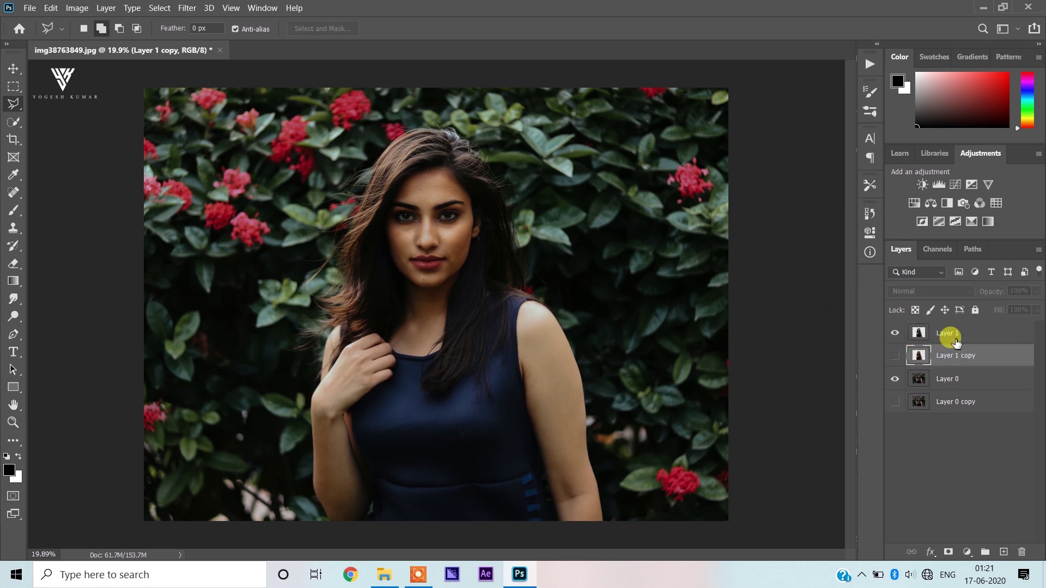
click(957, 336)
- Open the Camera Raw Filter on Layer 1
scroll(329, 183, up, 1)
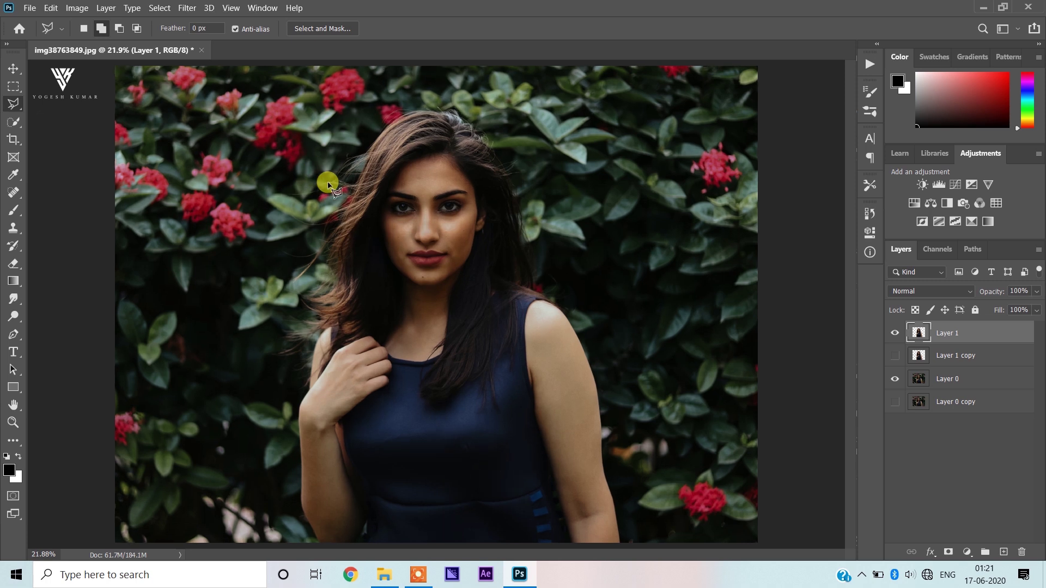
click(187, 8)
click(221, 85)
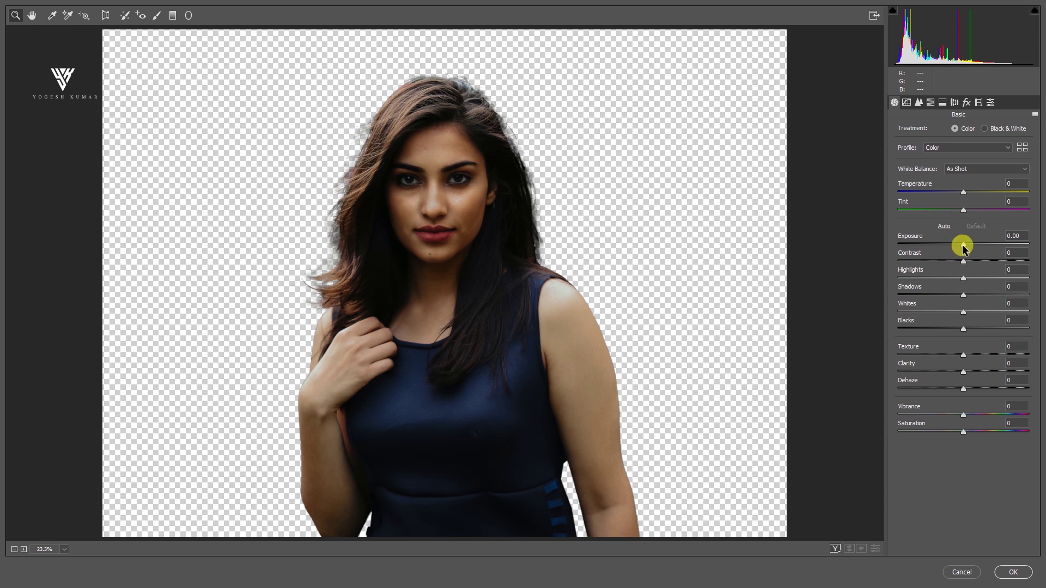
- Set Exposure +0.25, Contrast +5, Highlights +8, Shadows +67, Whites +5, Blacks +67, Clarity +11
drag(963, 246, 967, 245)
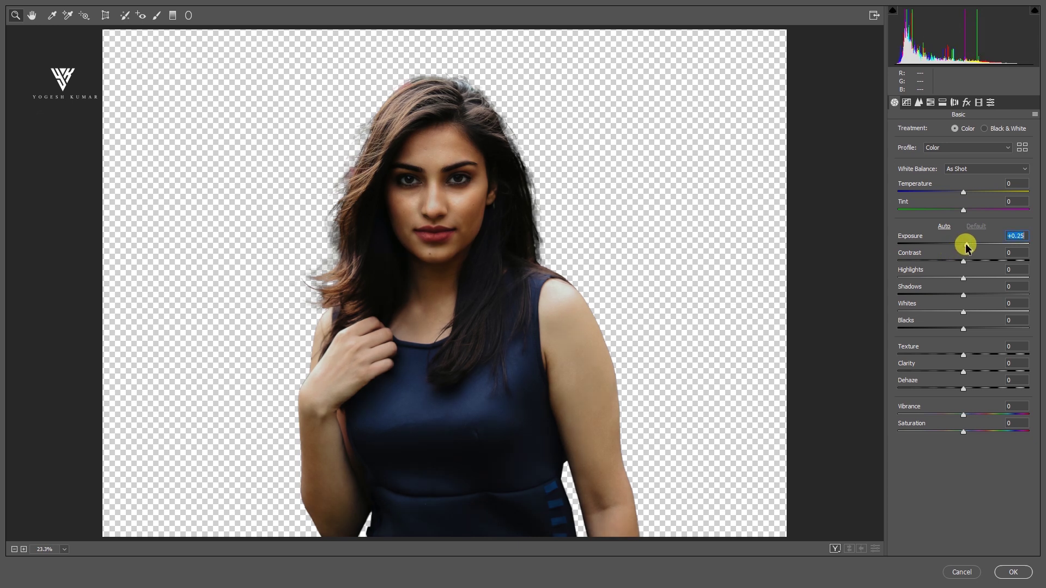
drag(962, 262, 966, 262)
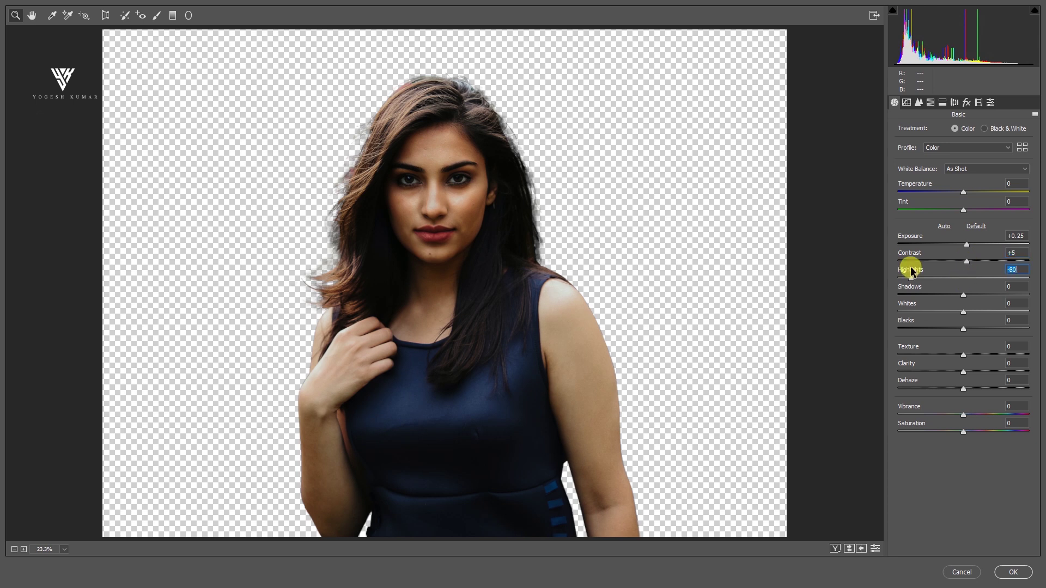
mouse_move(911, 270)
mouse_down()
mouse_move(1007, 295)
mouse_move(971, 320)
mouse_move(967, 312)
mouse_move(1044, 320)
mouse_move(1007, 326)
mouse_up()
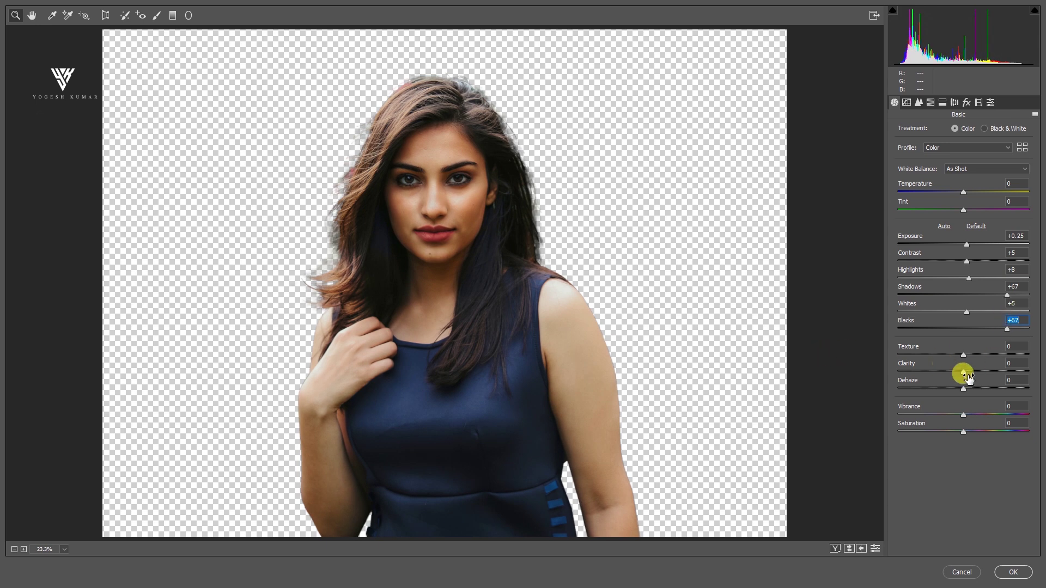
mouse_move(967, 374)
mouse_down()
mouse_move(1005, 364)
mouse_move(975, 382)
mouse_up()
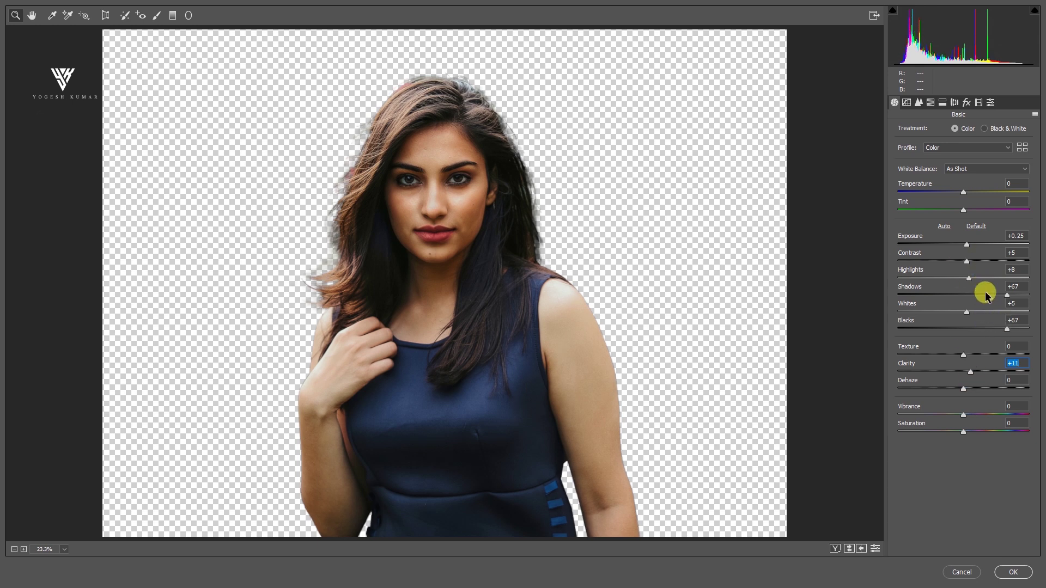
click(930, 103)
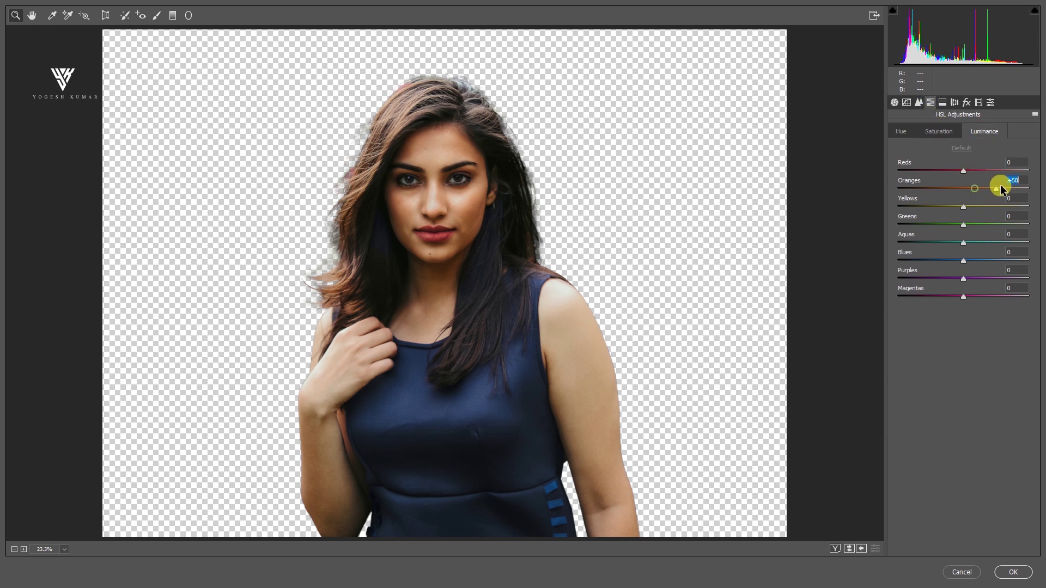
- Adjust HSL luminance for the oranges, reds, yellows and blues
drag(1000, 185, 982, 201)
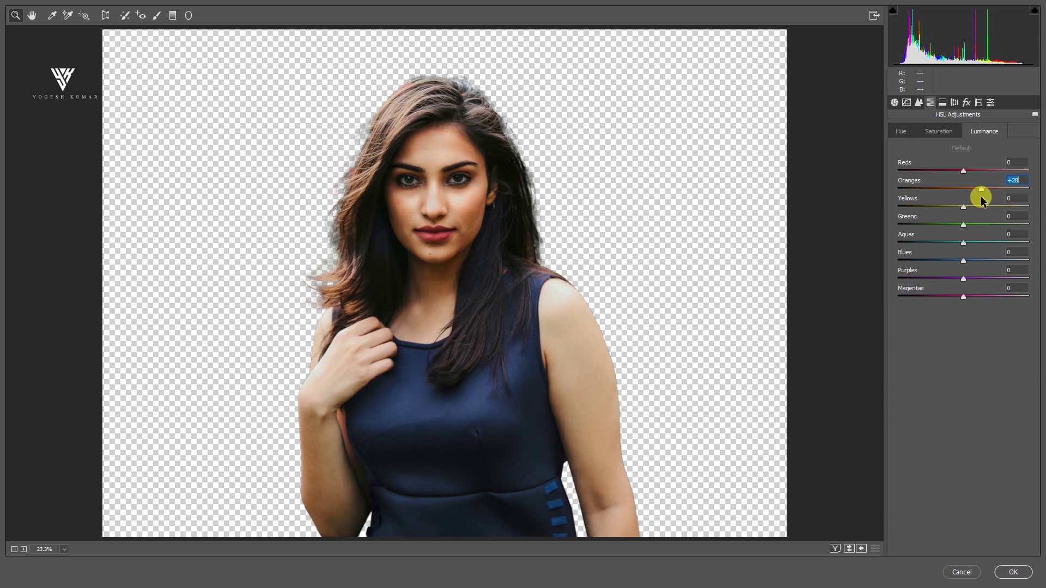
mouse_move(963, 171)
mouse_down()
mouse_move(1028, 170)
mouse_move(985, 183)
mouse_move(1034, 187)
mouse_move(1004, 186)
mouse_move(989, 202)
mouse_up()
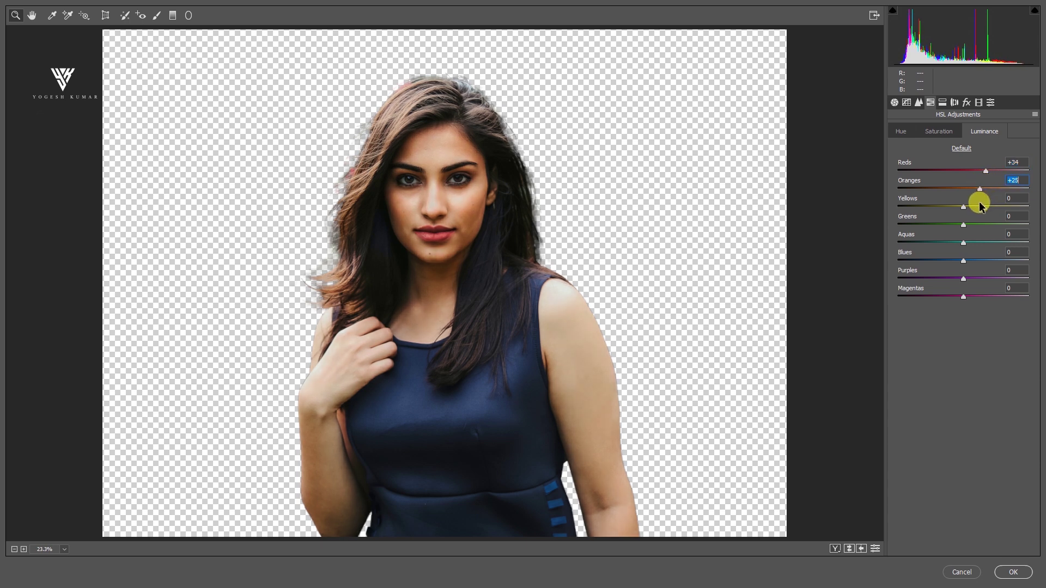
mouse_move(973, 212)
mouse_down()
mouse_move(1043, 198)
mouse_move(975, 211)
mouse_up()
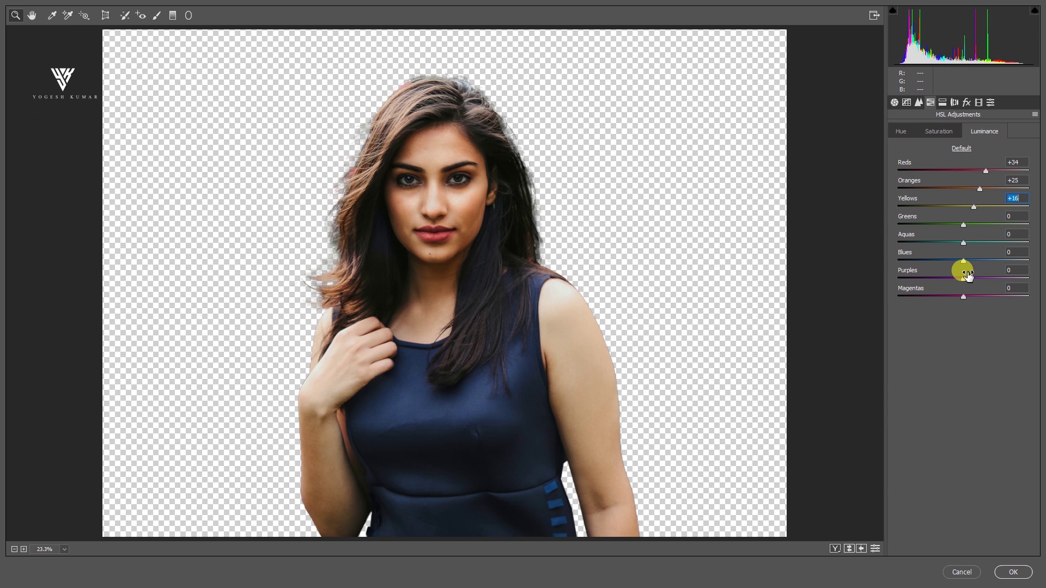
mouse_move(964, 265)
mouse_down()
mouse_move(910, 260)
mouse_move(981, 252)
mouse_move(967, 260)
mouse_up()
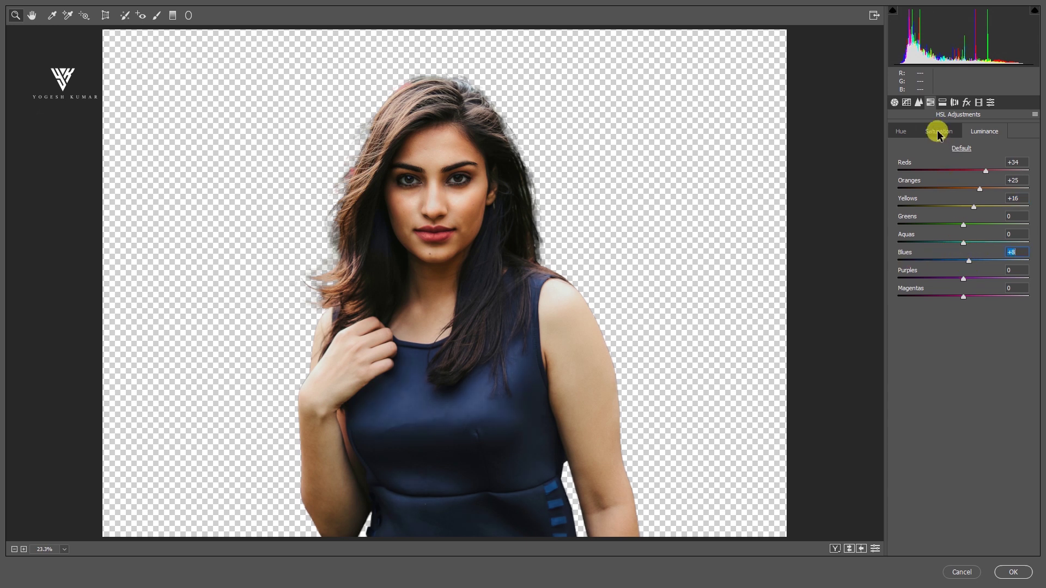
- Lower Oranges saturation to -10 and shift hues: Oranges -5, Yellows -17, Blues -7
click(938, 133)
mouse_move(960, 193)
mouse_down()
mouse_move(942, 191)
mouse_move(965, 219)
mouse_move(930, 215)
mouse_move(966, 225)
mouse_up()
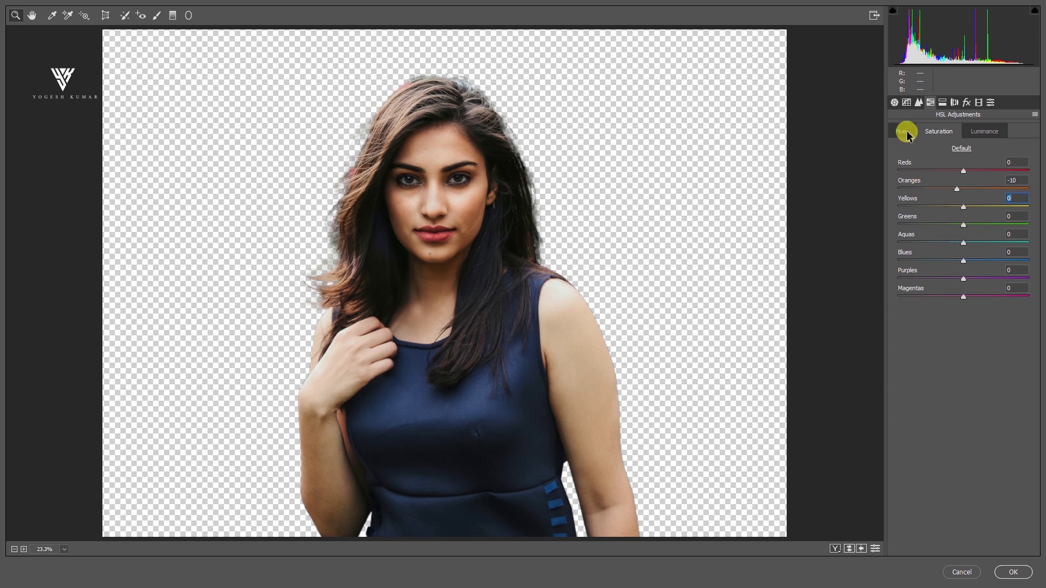
click(907, 134)
click(964, 205)
mouse_move(964, 210)
mouse_down()
mouse_move(934, 210)
mouse_move(954, 218)
mouse_move(960, 189)
mouse_up()
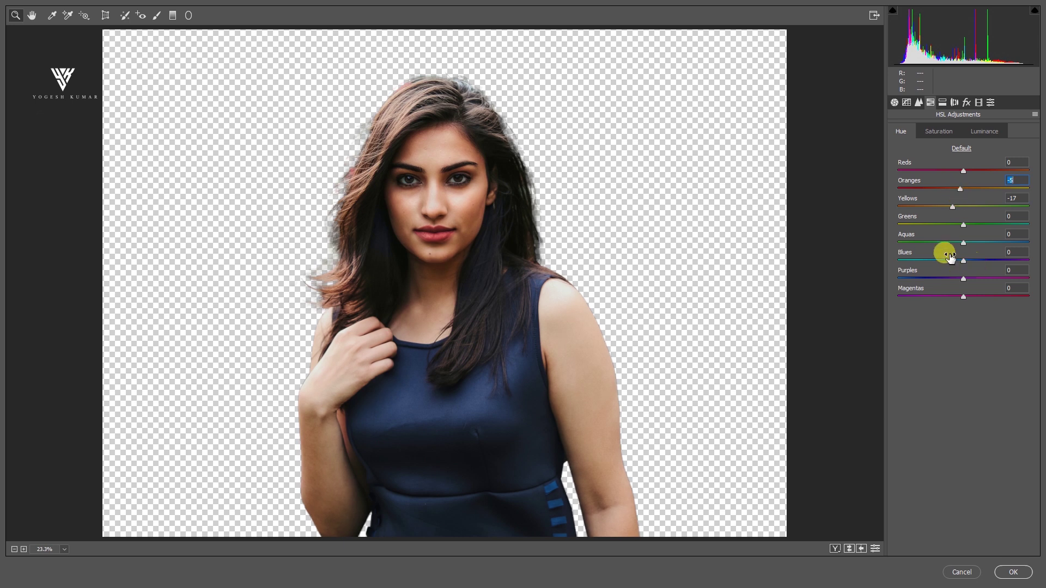
mouse_move(962, 260)
mouse_down()
mouse_move(892, 259)
mouse_move(960, 276)
mouse_up()
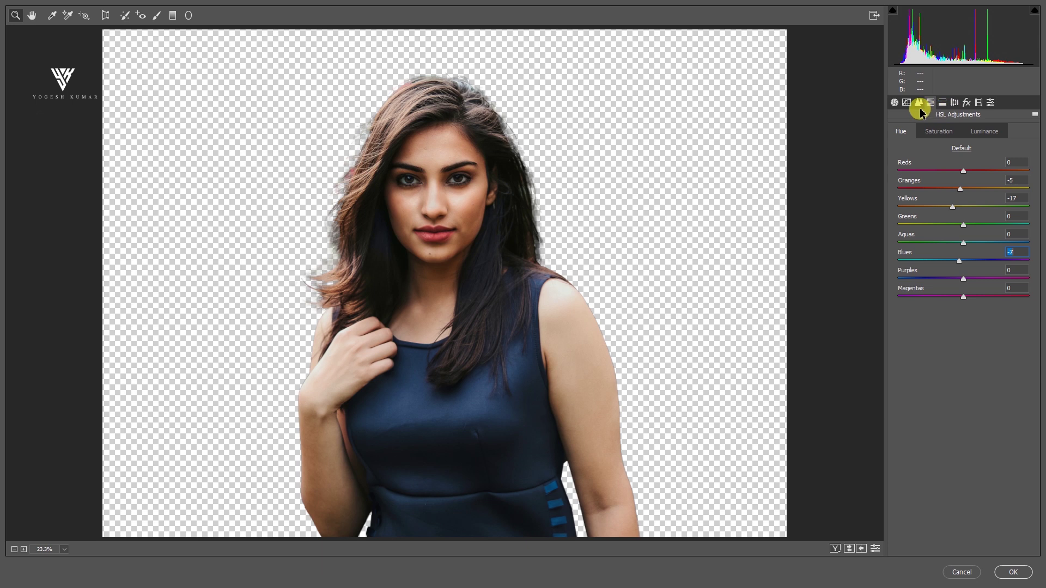
- Set luminance to Oranges +28 and Reds +38
click(986, 134)
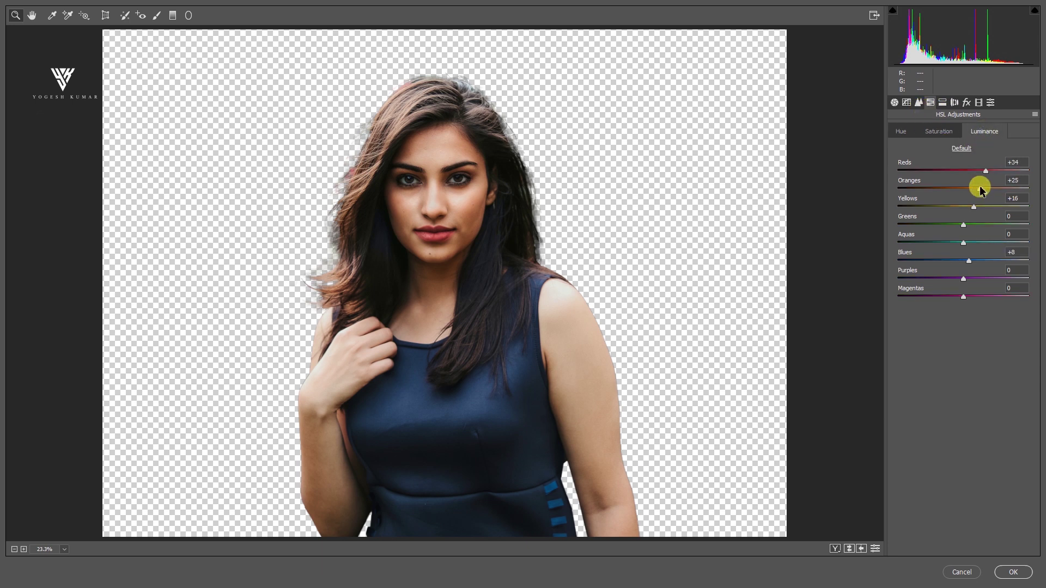
drag(980, 187, 982, 188)
drag(988, 174, 991, 180)
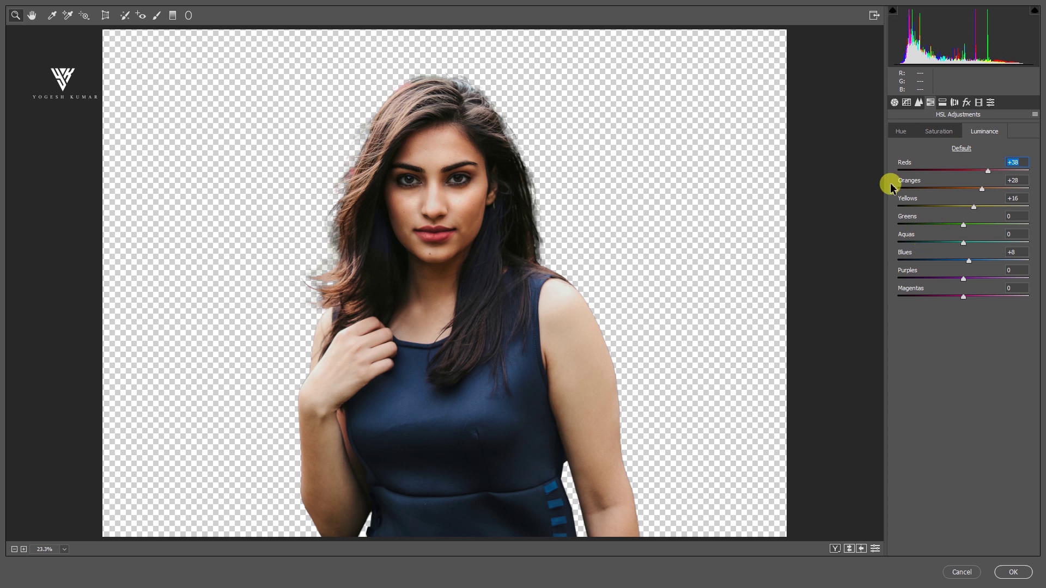
click(895, 101)
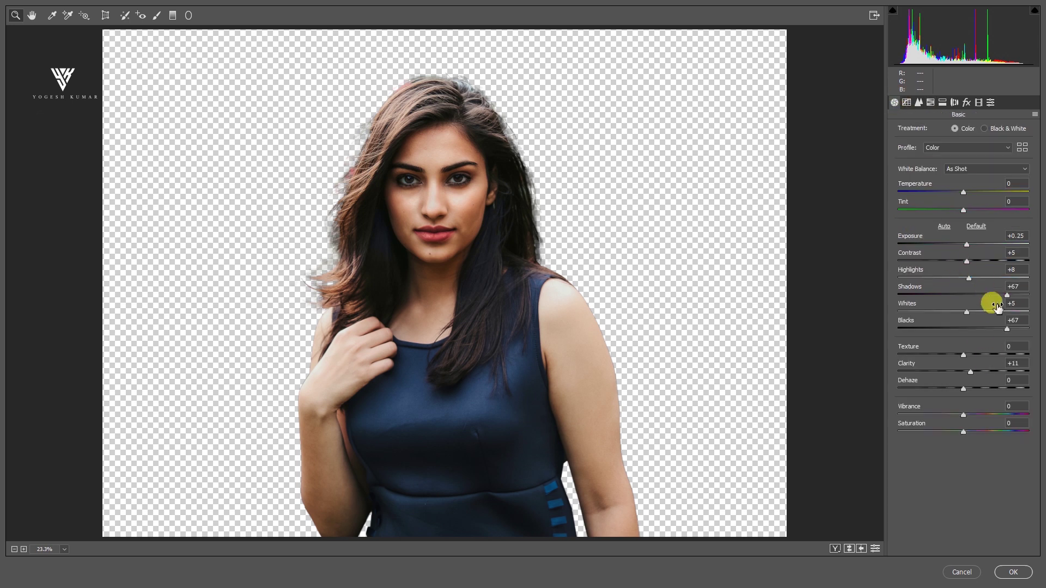
- Commit the subject's Camera Raw edits (Shadows +100, Highlights +9, Whites +4), then select Layer 0
drag(1007, 297, 1035, 295)
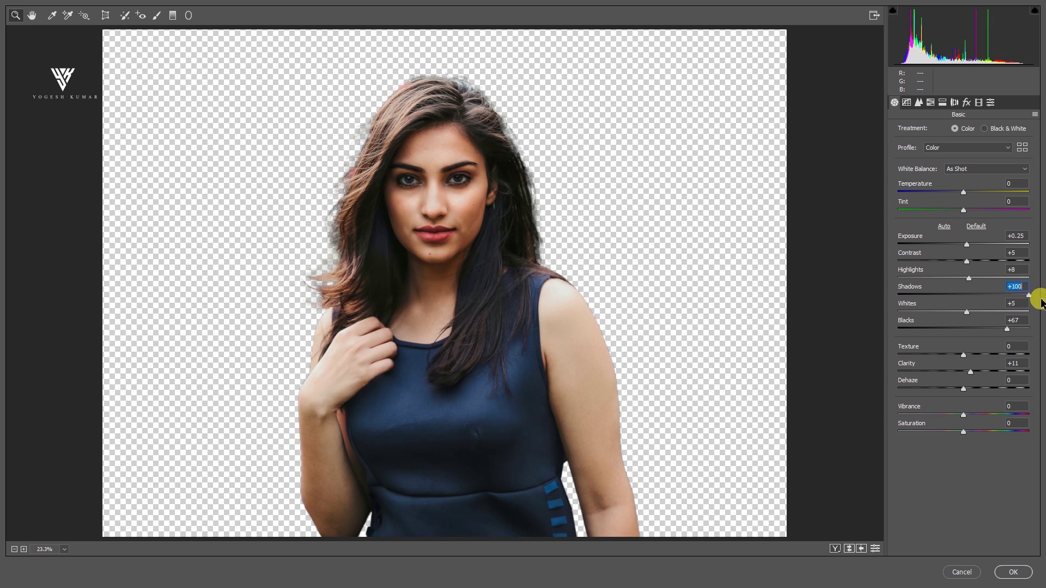
mouse_move(967, 314)
mouse_down()
mouse_move(990, 311)
mouse_move(957, 312)
mouse_move(968, 311)
mouse_move(951, 278)
mouse_move(972, 280)
mouse_up()
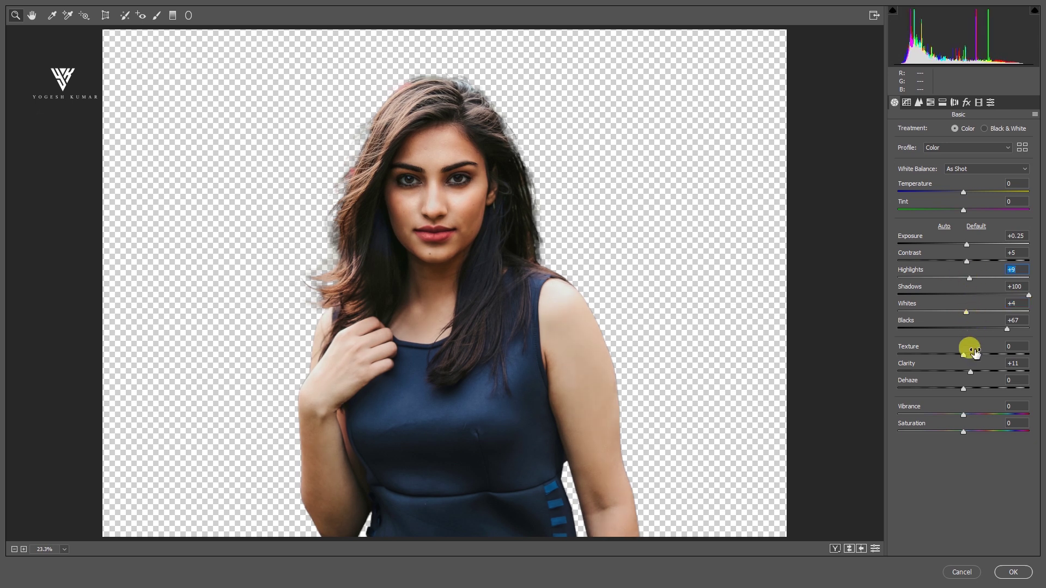
click(1014, 572)
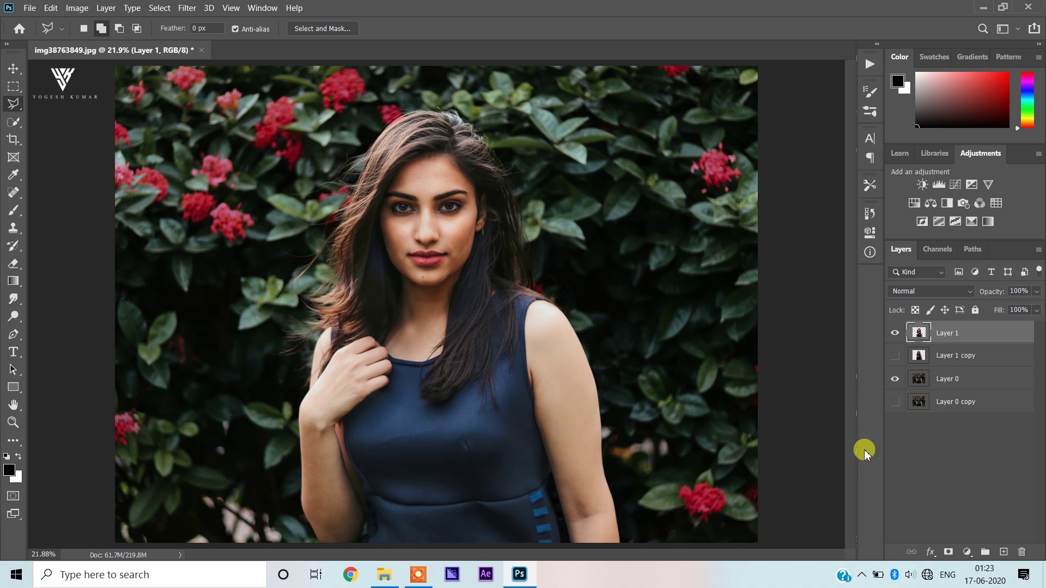
click(943, 384)
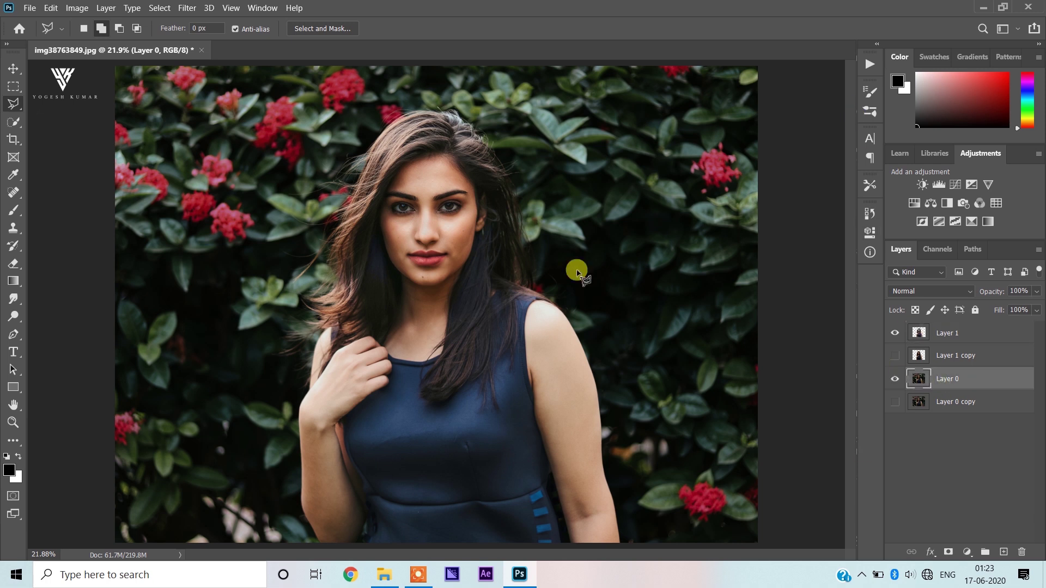
scroll(367, 215, down, 1)
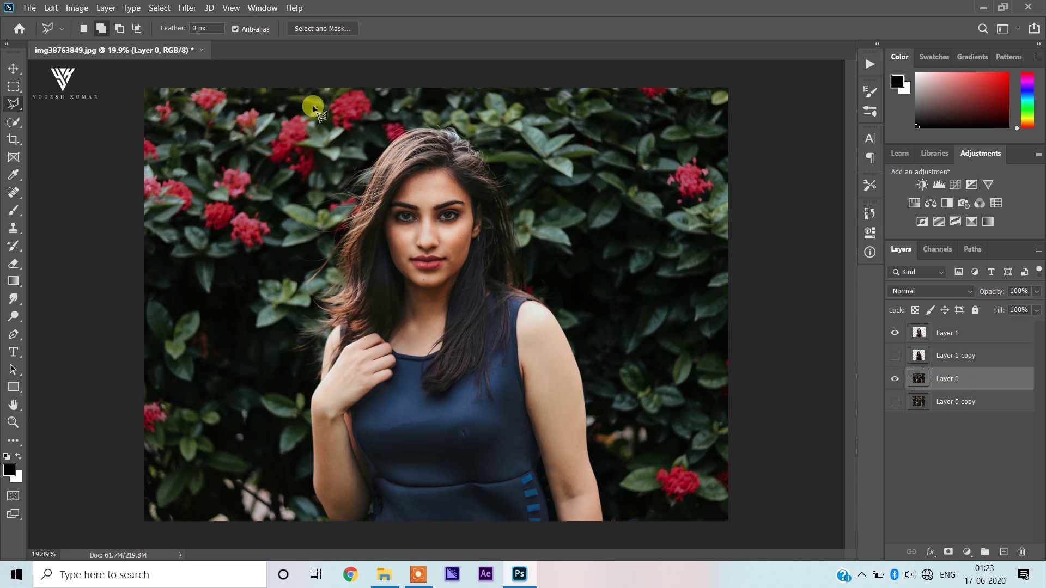
- Run Camera Raw Filter on Layer 0: Exposure +0.45, Contrast +26, Highlights +9, Shadows -41, Clarity +22
click(186, 7)
click(220, 85)
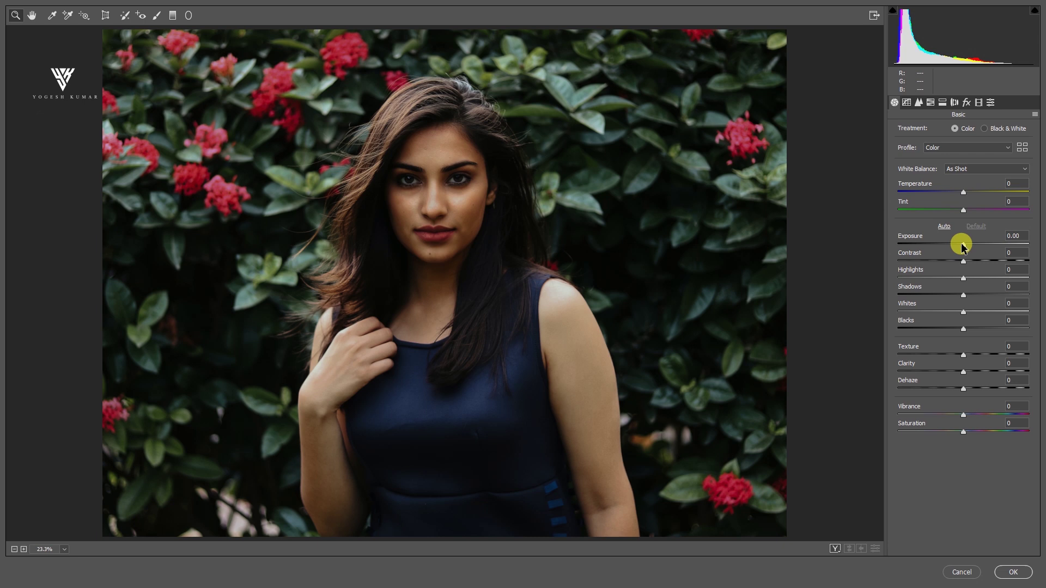
drag(962, 247, 968, 254)
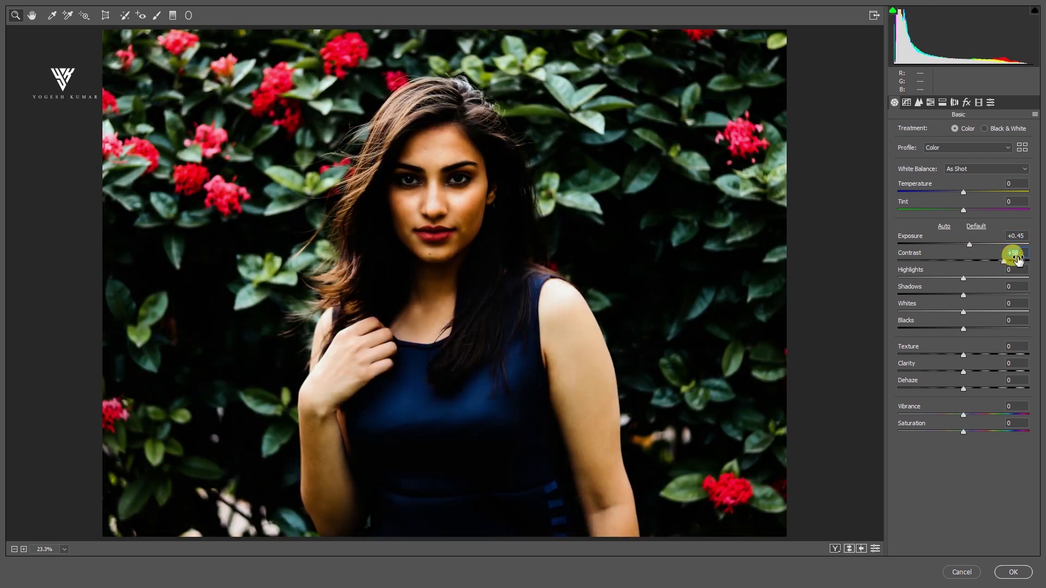
drag(964, 256, 983, 262)
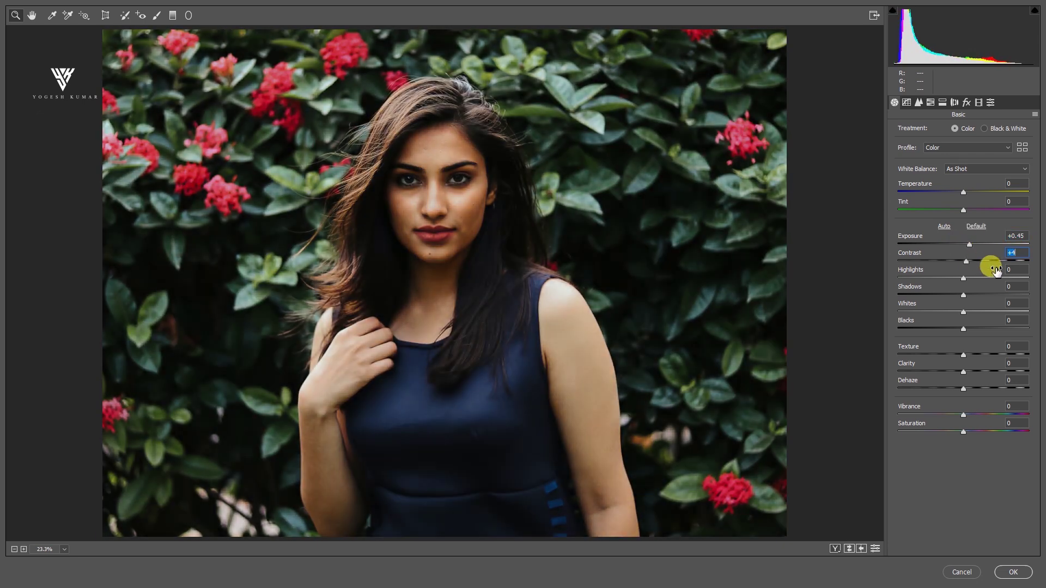
click(963, 281)
mouse_move(963, 279)
mouse_down()
mouse_move(975, 277)
mouse_move(922, 295)
mouse_move(971, 313)
mouse_move(929, 326)
mouse_move(953, 331)
mouse_up()
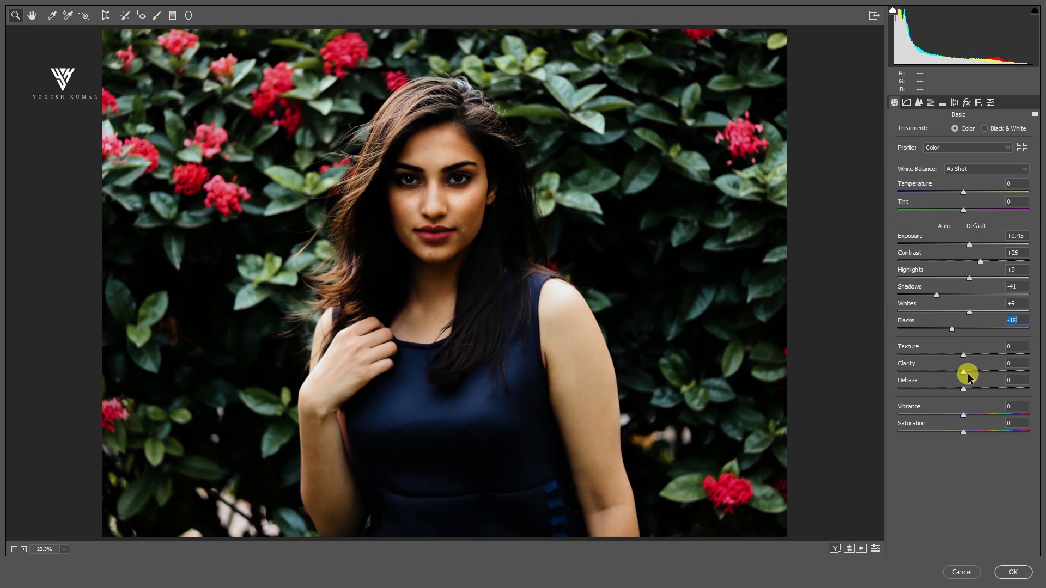
mouse_move(968, 375)
mouse_down()
mouse_move(998, 371)
mouse_move(975, 385)
mouse_up()
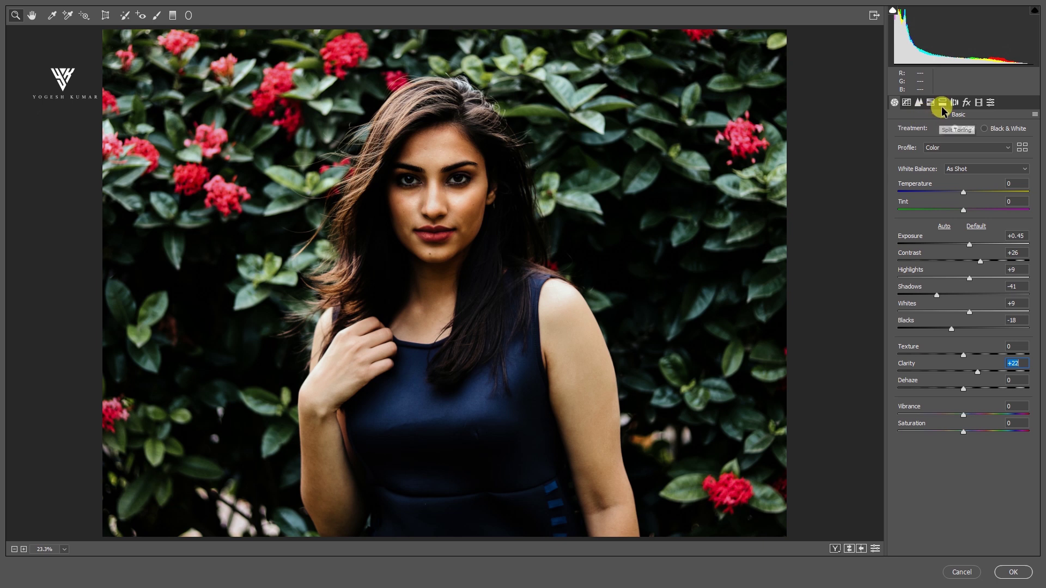
- In Calibration set Red Primary +100/+100, Green Hue +100/Saturation -100, Blue -100/-100
click(979, 103)
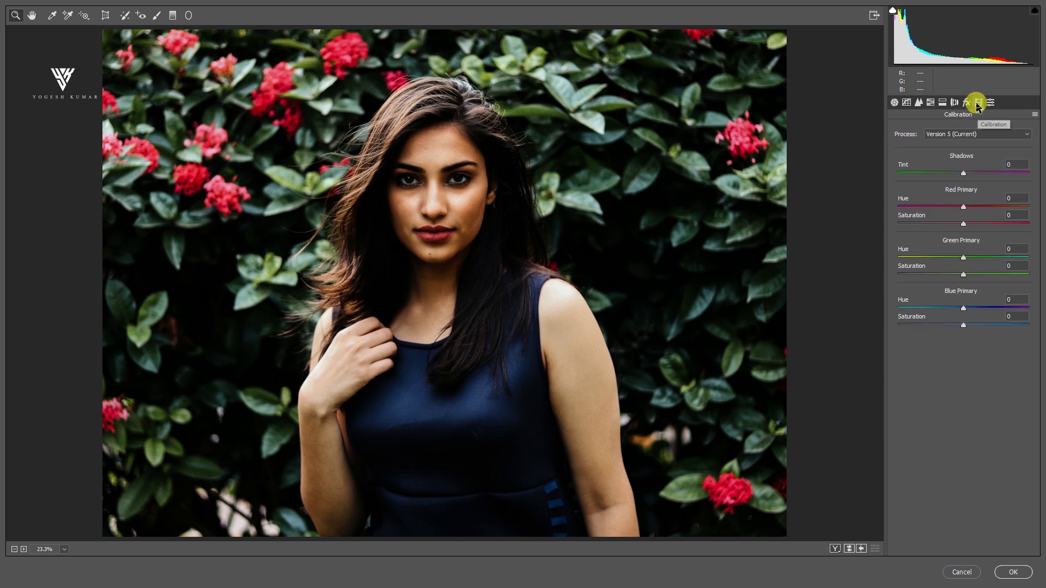
drag(969, 206, 1036, 223)
mouse_move(962, 256)
mouse_down()
mouse_move(857, 265)
mouse_move(1038, 257)
mouse_up()
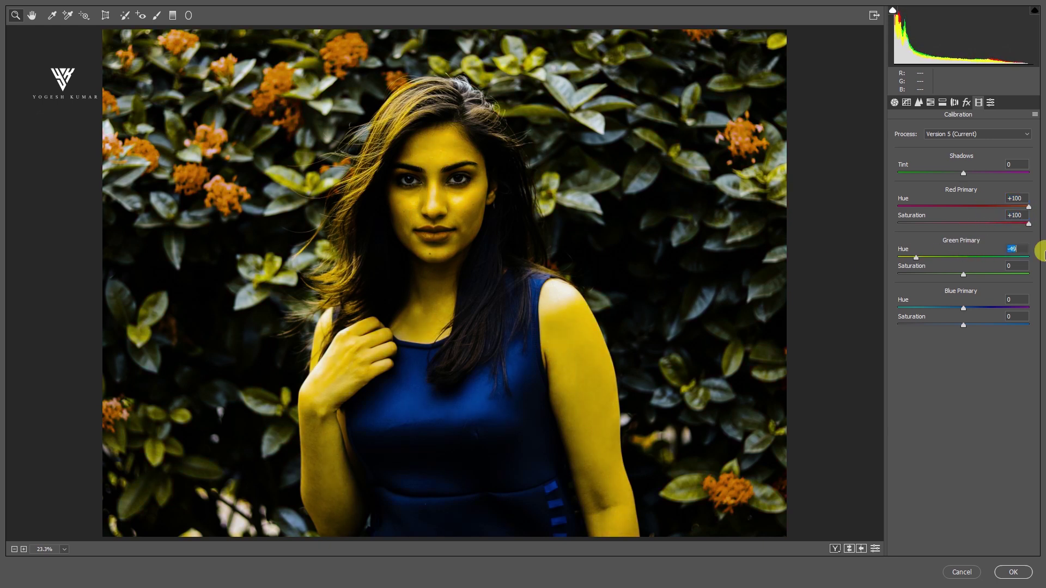
drag(964, 274, 857, 273)
drag(964, 308, 859, 311)
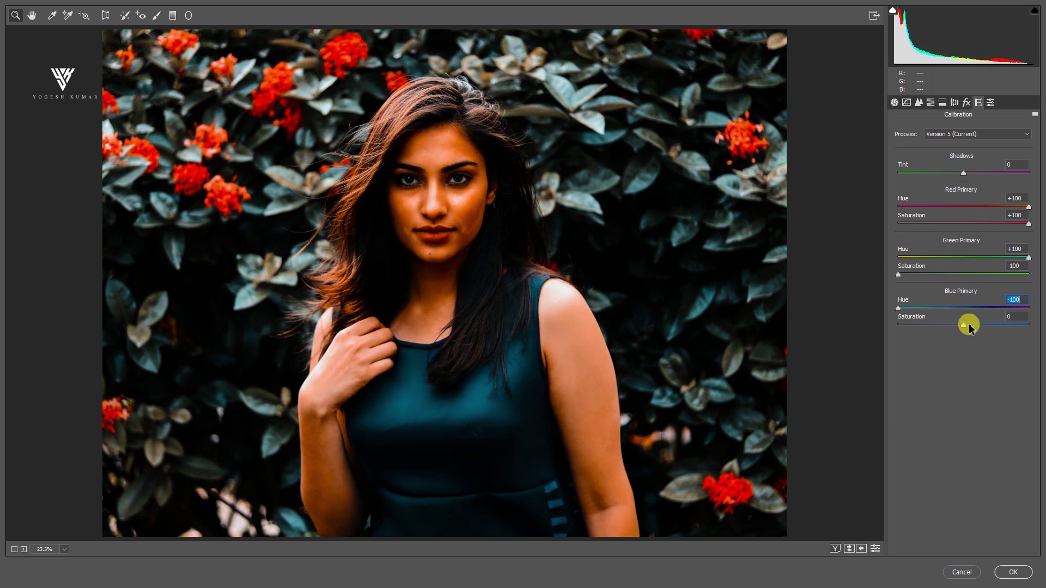
mouse_move(963, 325)
mouse_down()
mouse_move(1021, 324)
mouse_move(855, 312)
mouse_move(883, 312)
mouse_move(934, 321)
mouse_move(836, 323)
mouse_up()
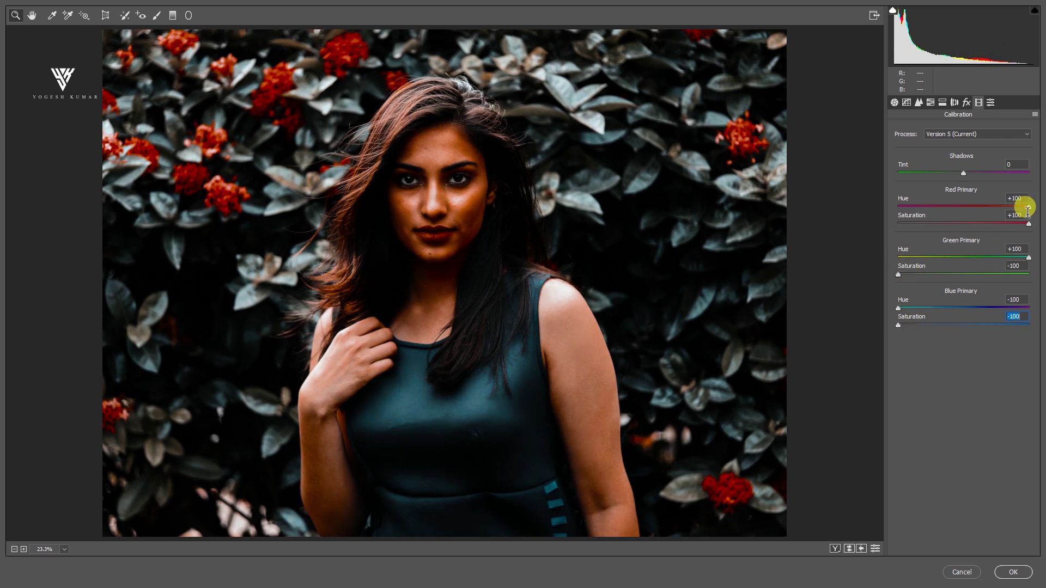
mouse_move(1029, 206)
mouse_down()
mouse_move(826, 202)
mouse_move(1042, 202)
mouse_move(787, 197)
mouse_move(1030, 197)
mouse_up()
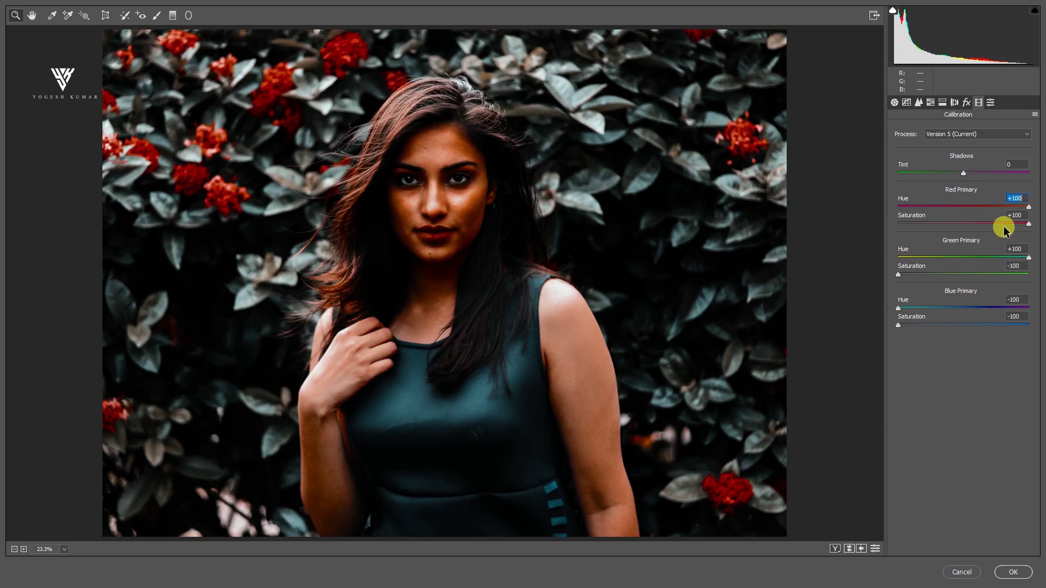
mouse_move(917, 225)
mouse_down()
mouse_move(890, 223)
mouse_move(976, 217)
mouse_move(885, 224)
mouse_move(1042, 225)
mouse_up()
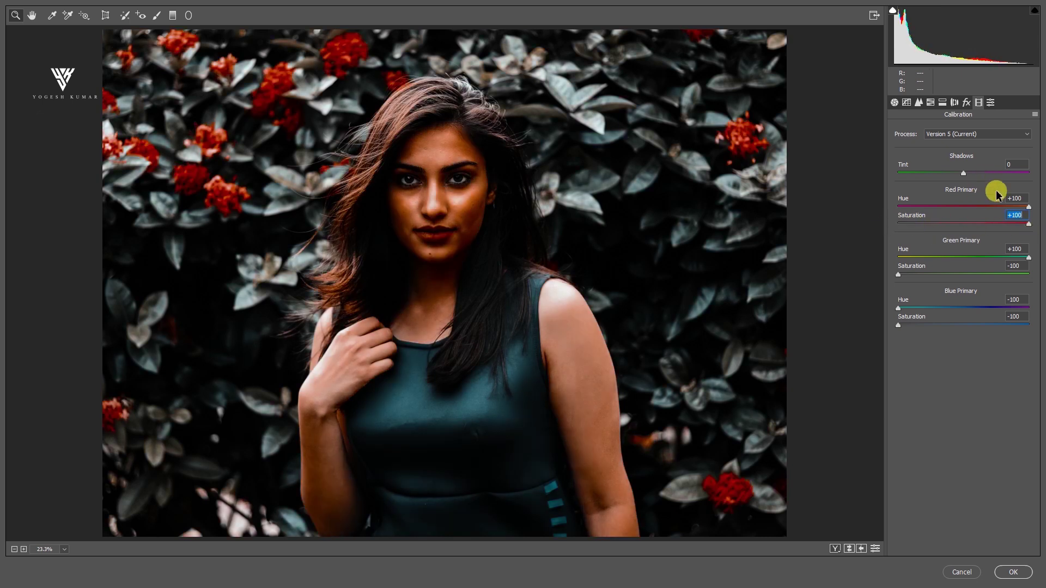
- Add light sharpening masking and noise reduction in the Detail settings
click(920, 103)
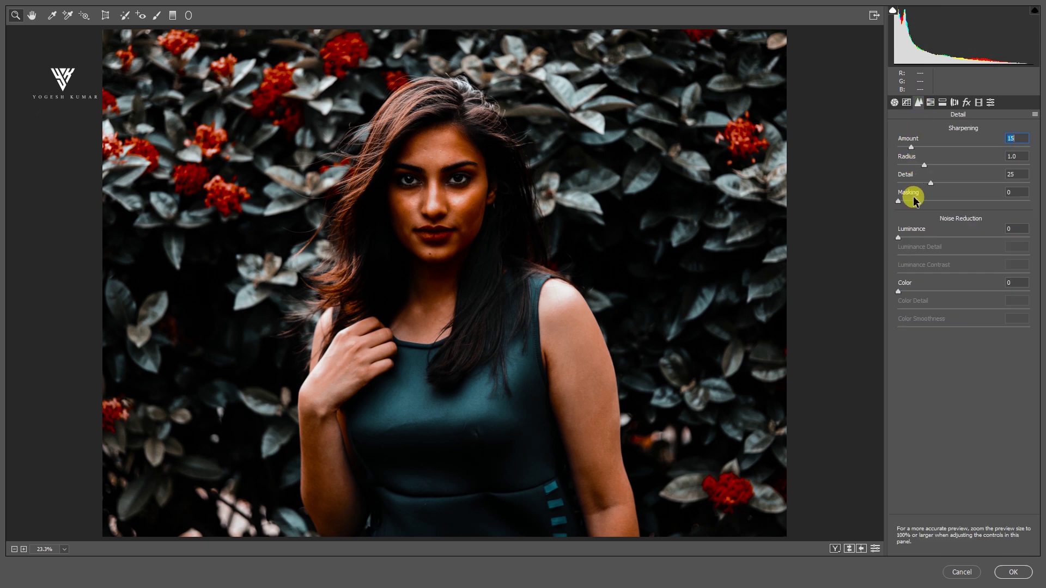
drag(915, 239, 919, 243)
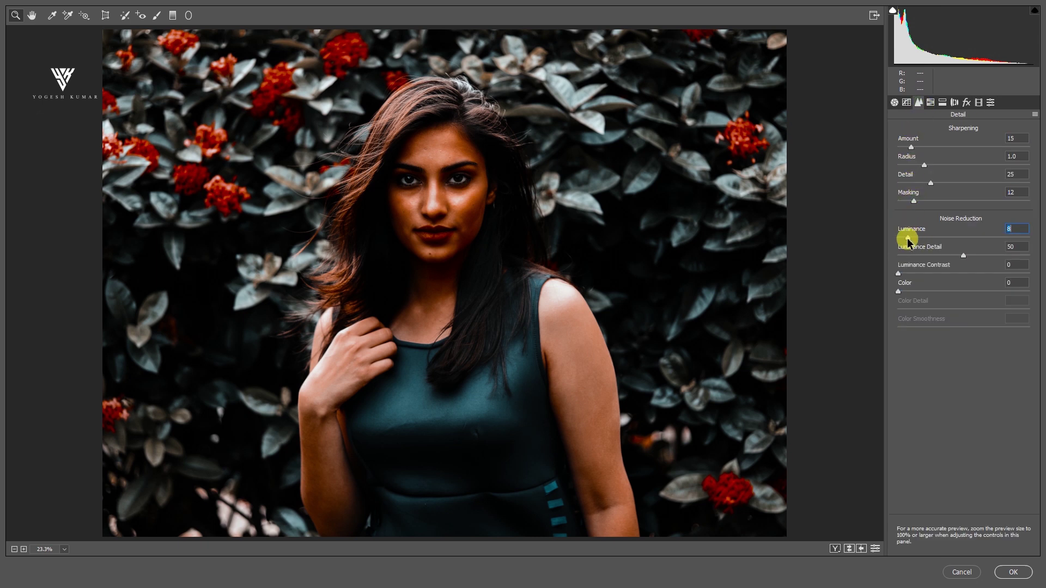
click(931, 104)
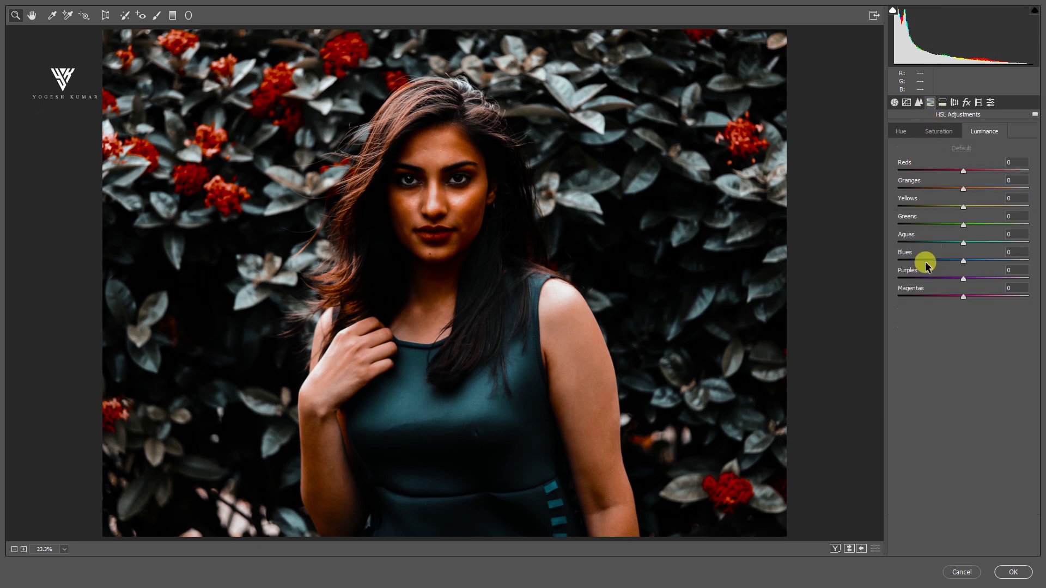
click(894, 103)
- Revise Basic to Clarity +20, Contrast +18, Shadows -49, Whites +20 and apply the filter
drag(983, 377, 977, 370)
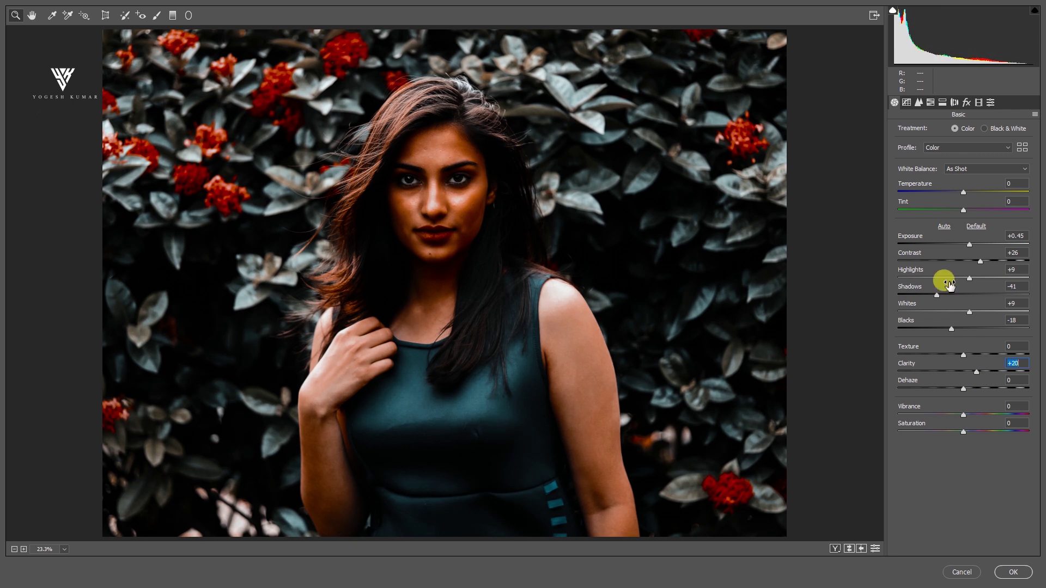
drag(977, 262, 975, 268)
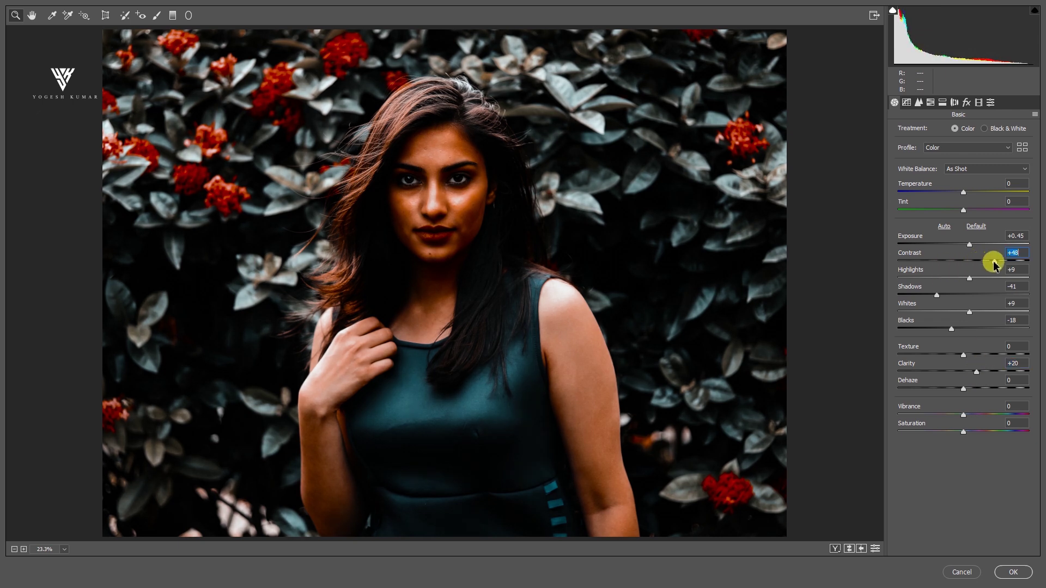
drag(937, 294, 978, 314)
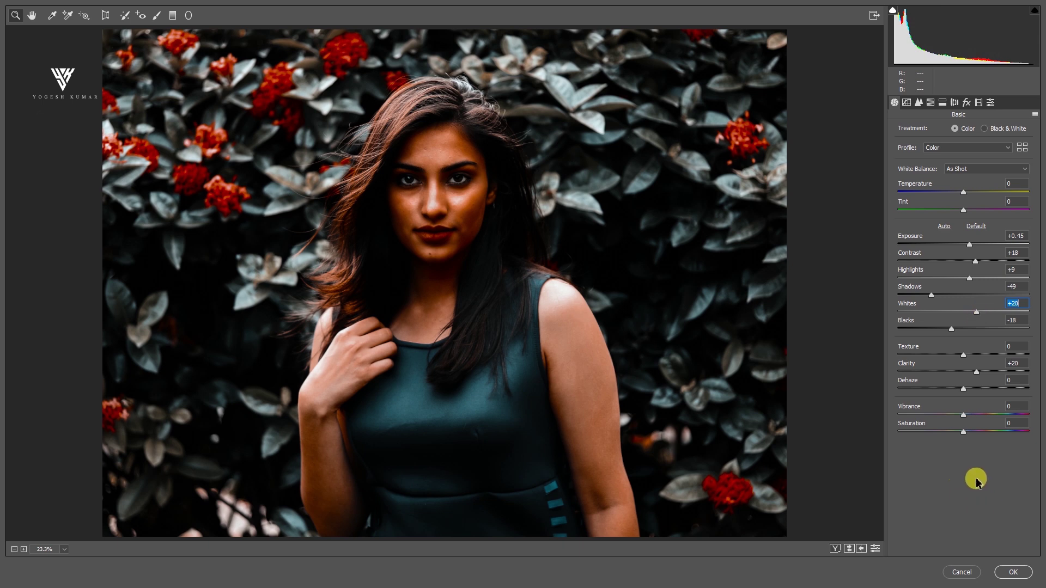
click(1015, 571)
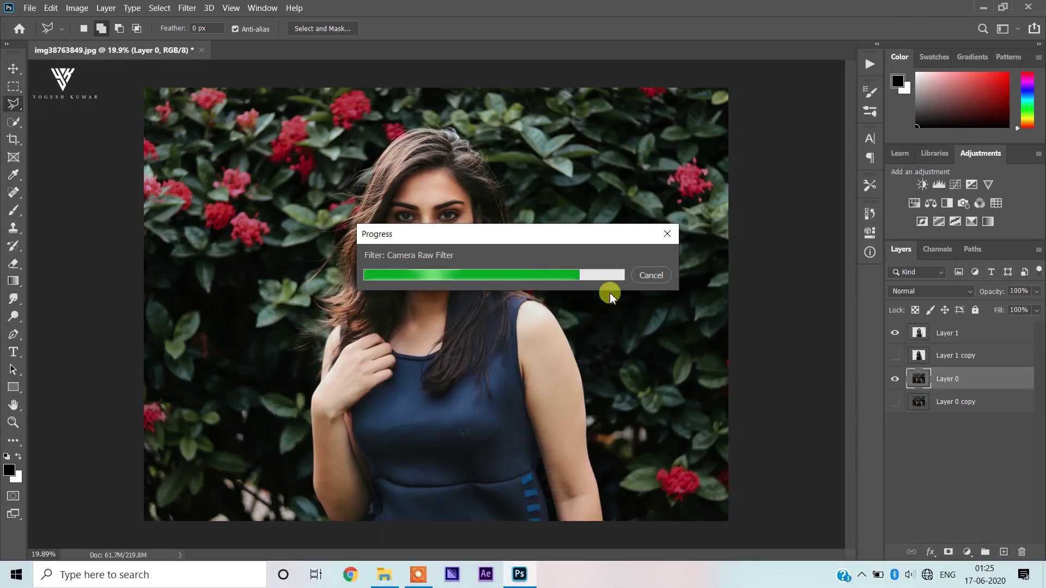
- Duplicate Layer 1 as a hidden backup copy and load the woman's outline as a selection
scroll(417, 251, up, 1)
scroll(416, 251, down, 3)
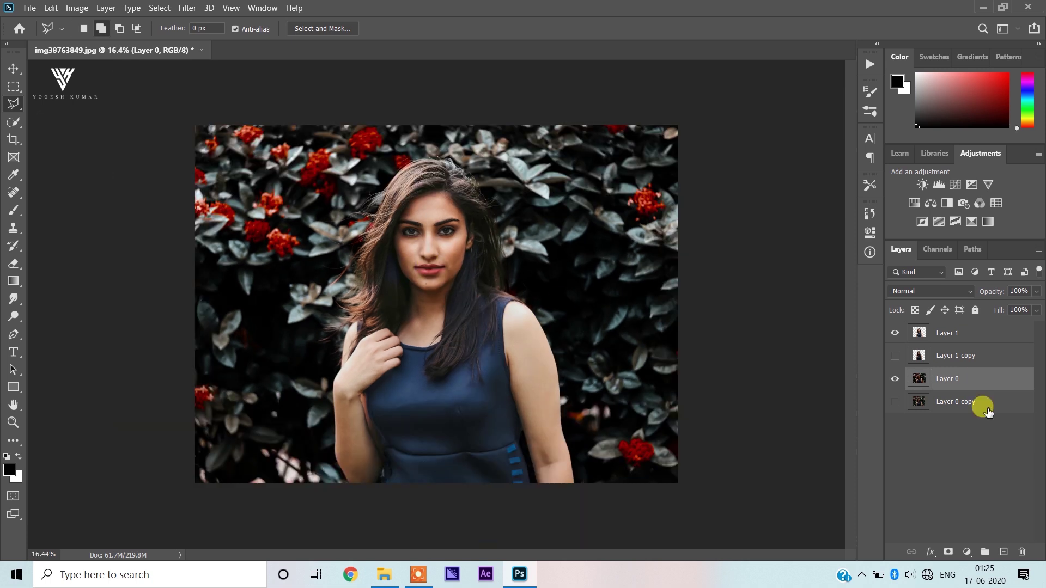
click(953, 343)
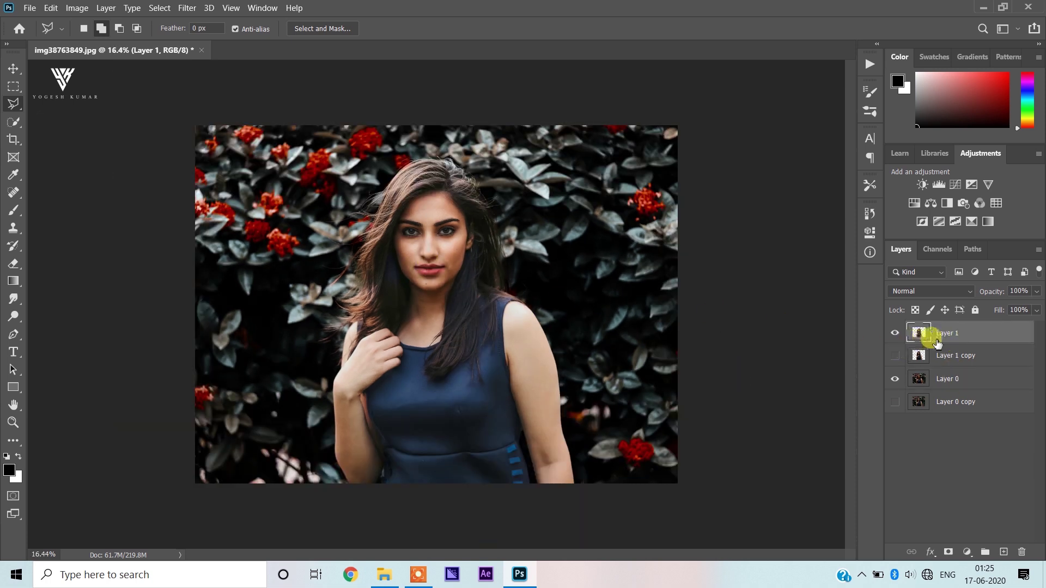
drag(945, 335, 945, 354)
click(895, 355)
ctrl+click(919, 333)
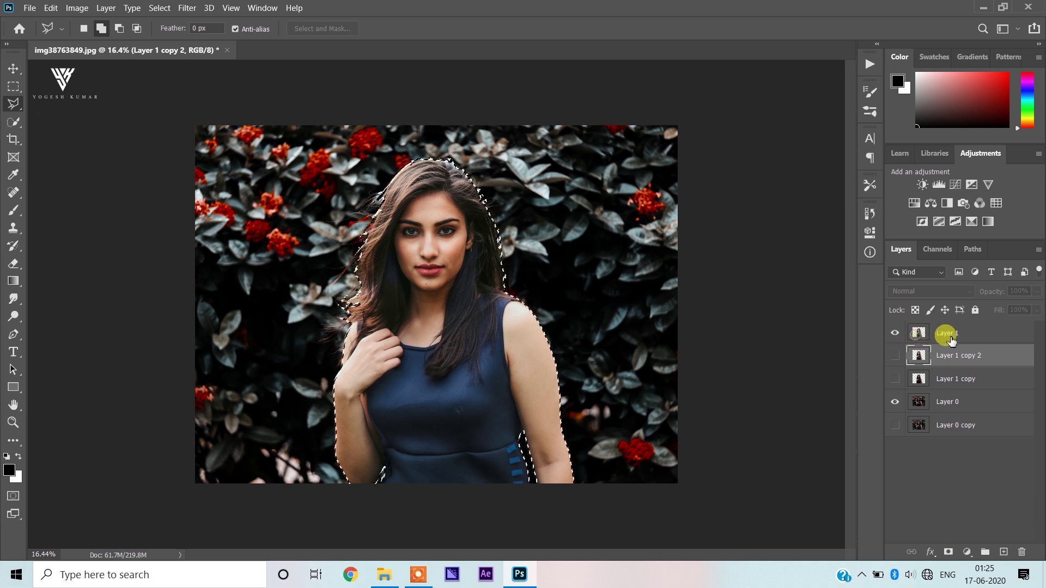
- Zoom in on the woman's face and select the Smudge tool
scroll(381, 252, up, 1)
scroll(390, 206, up, 2)
scroll(416, 187, up, 2)
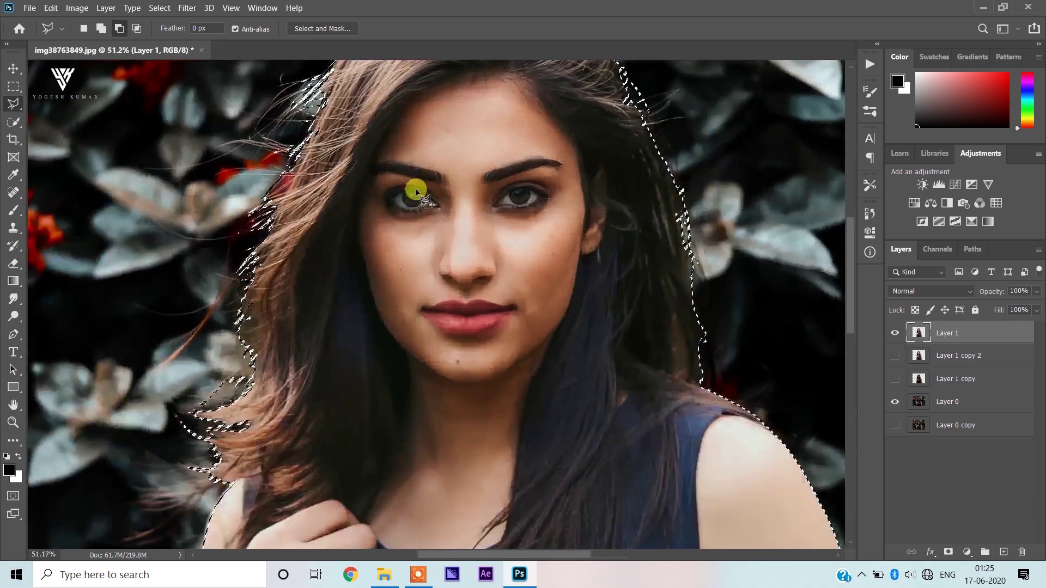
scroll(414, 253, up, 1)
scroll(412, 253, up, 1)
scroll(414, 252, up, 2)
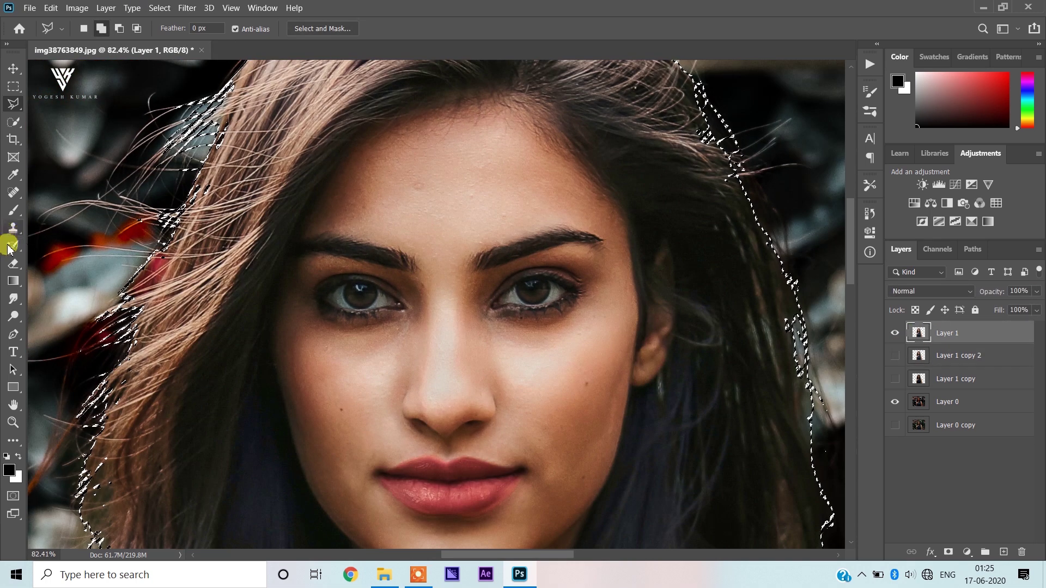
click(14, 298)
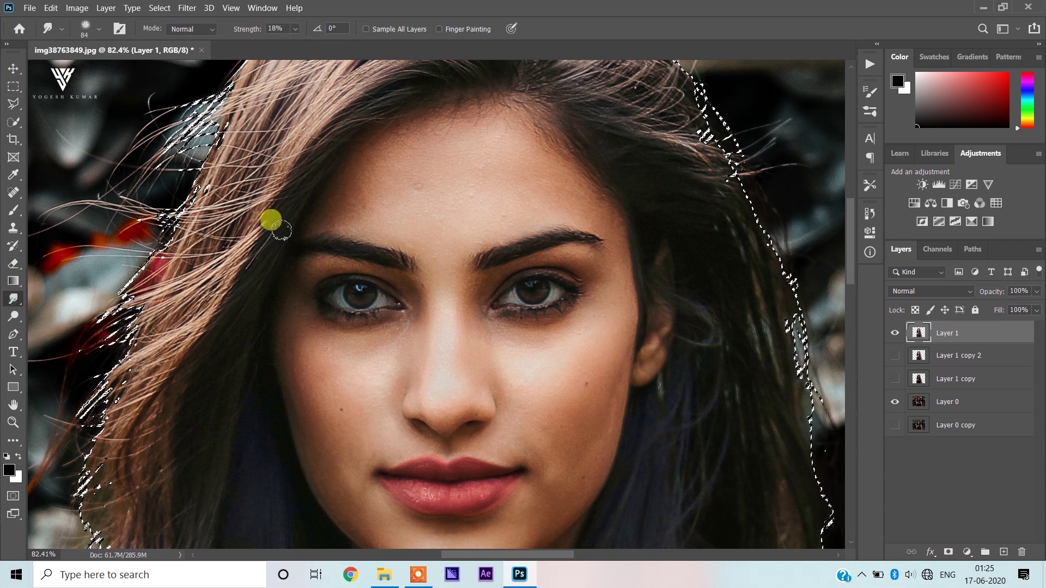
- Set smudge strength to 17%, shrink the brush, and smooth the upper forehead
click(295, 29)
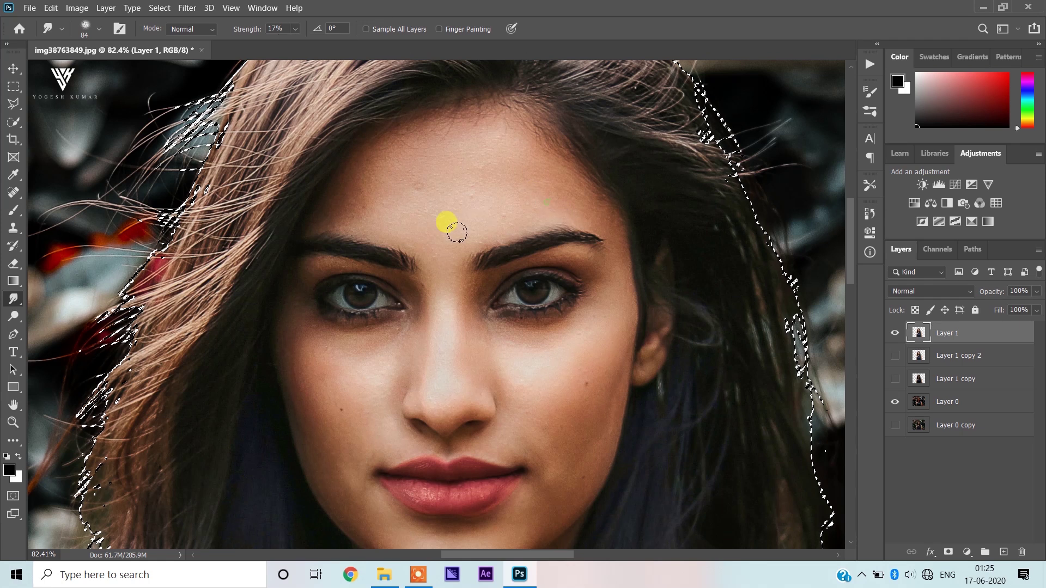
scroll(441, 207, up, 1)
right_click(441, 208)
key(Return)
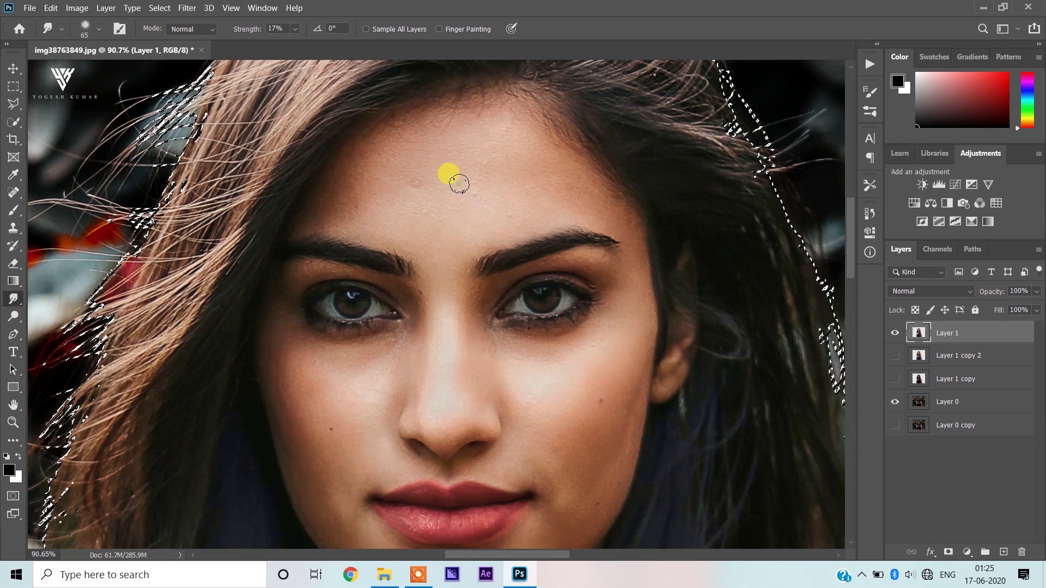
scroll(418, 179, up, 1)
scroll(417, 180, up, 1)
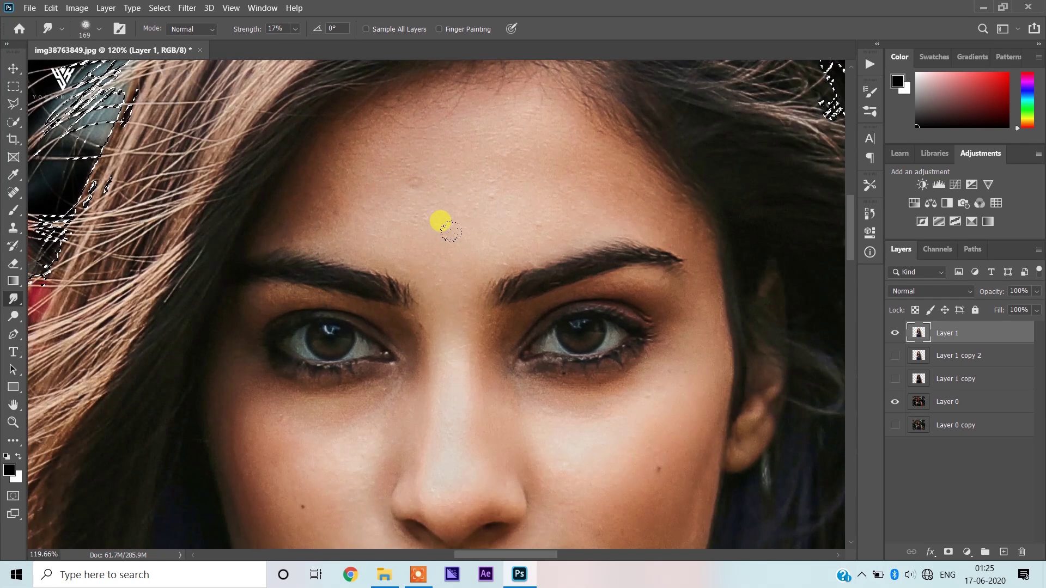
scroll(474, 251, up, 1)
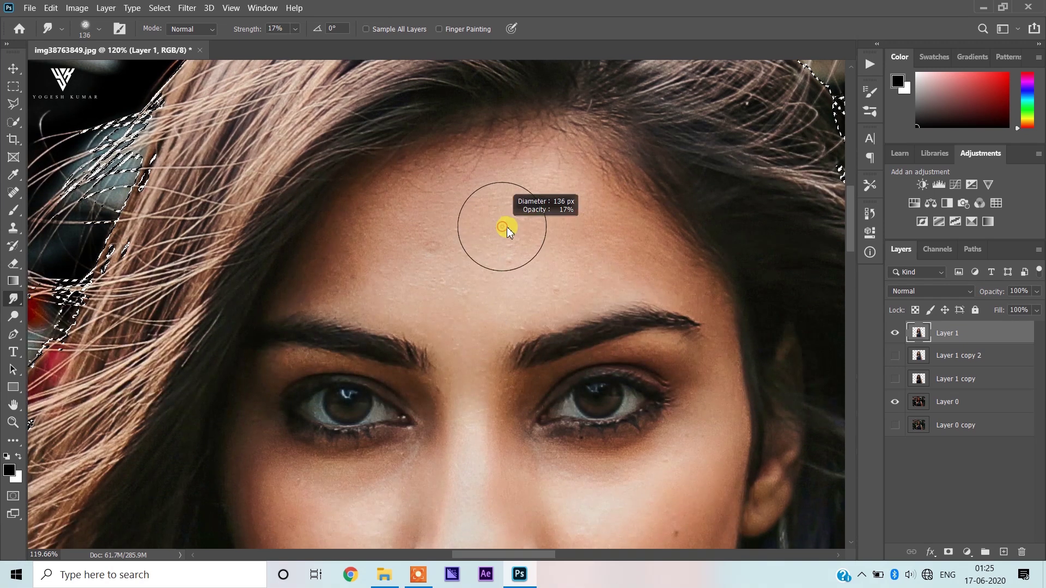
scroll(507, 226, up, 1)
drag(525, 161, 553, 191)
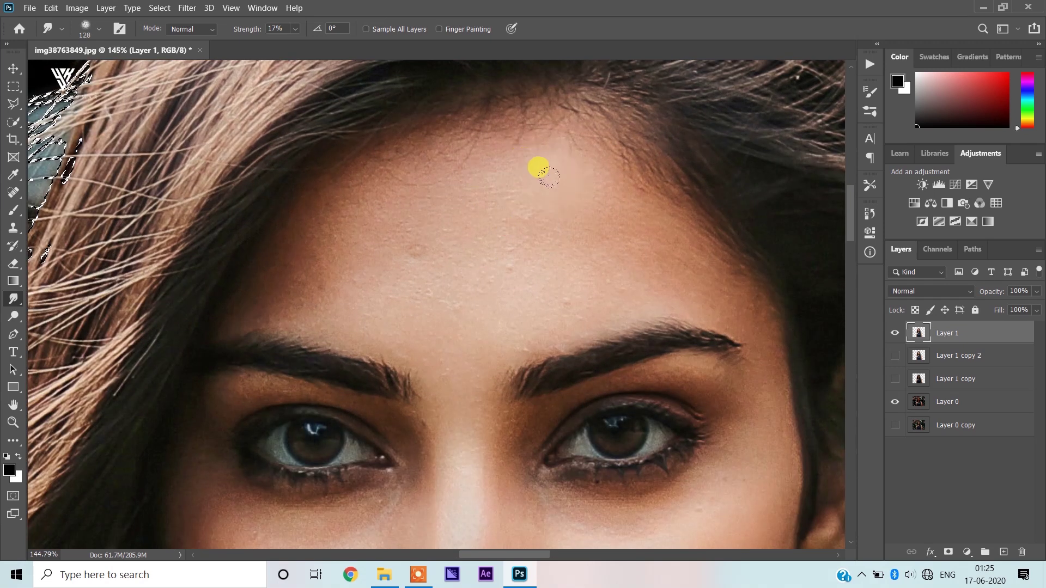
- Resize the brush and smooth the skin along the hairline
scroll(552, 191, down, 1)
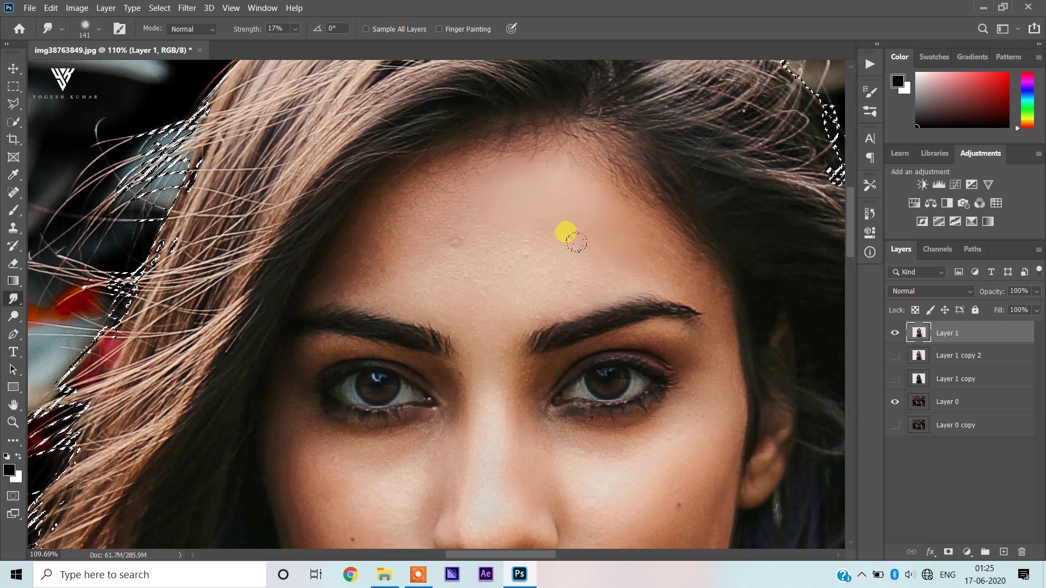
scroll(534, 220, down, 1)
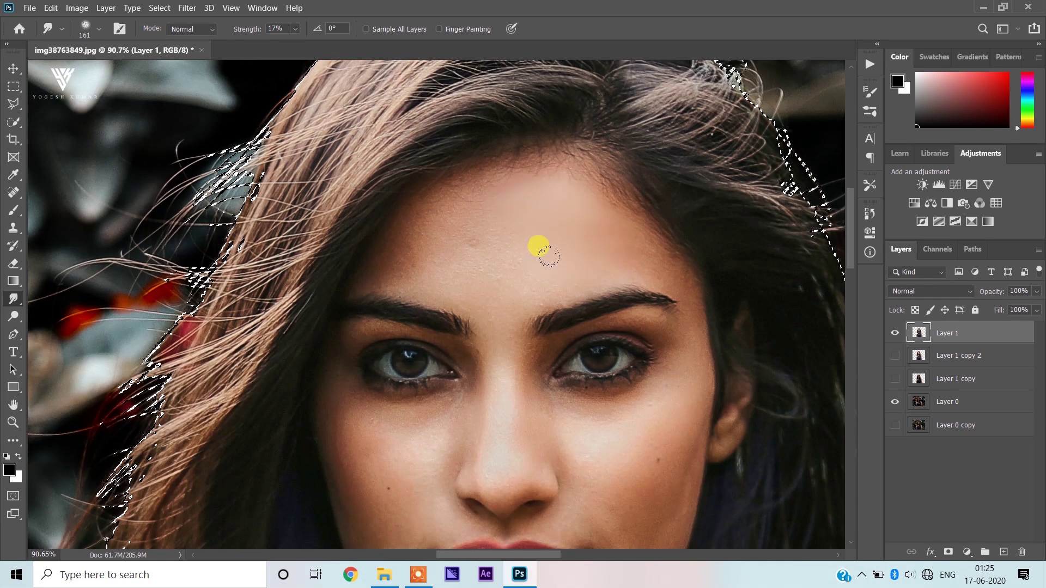
key(bracketright)
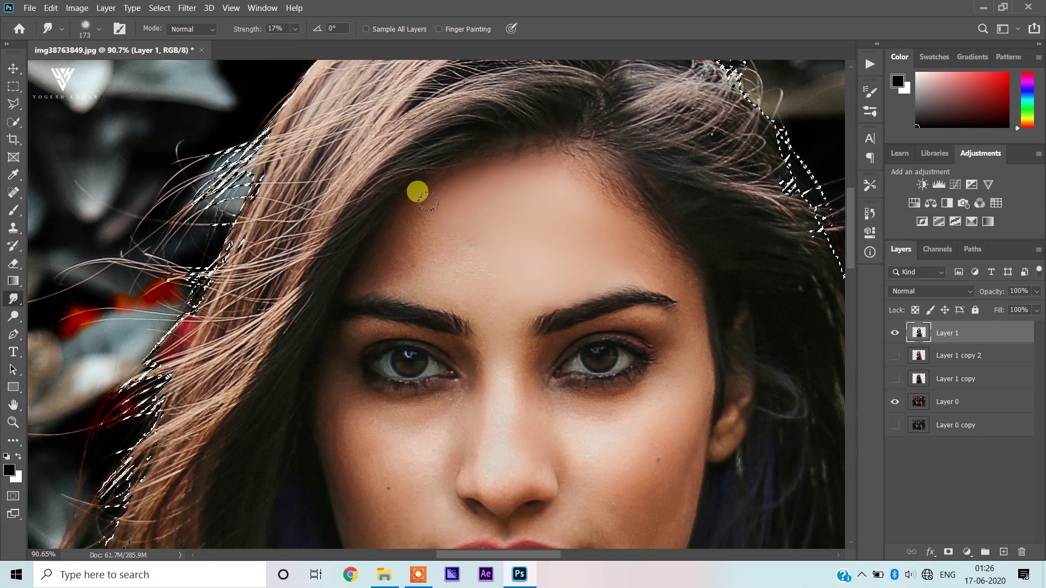
scroll(423, 210, up, 1)
key(bracketleft)
key(bracketleft)
key(bracketleft)
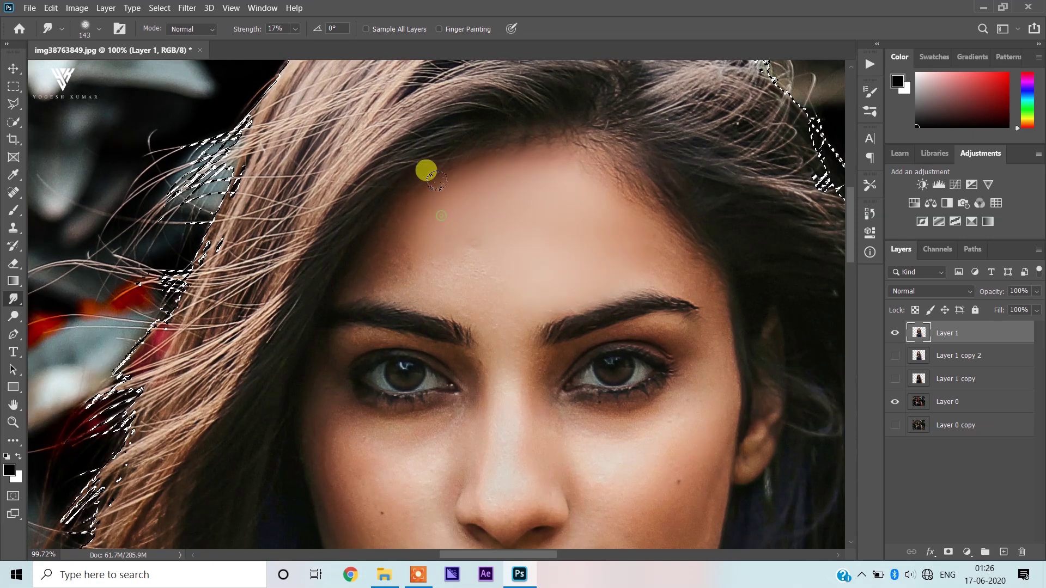
drag(366, 242, 374, 222)
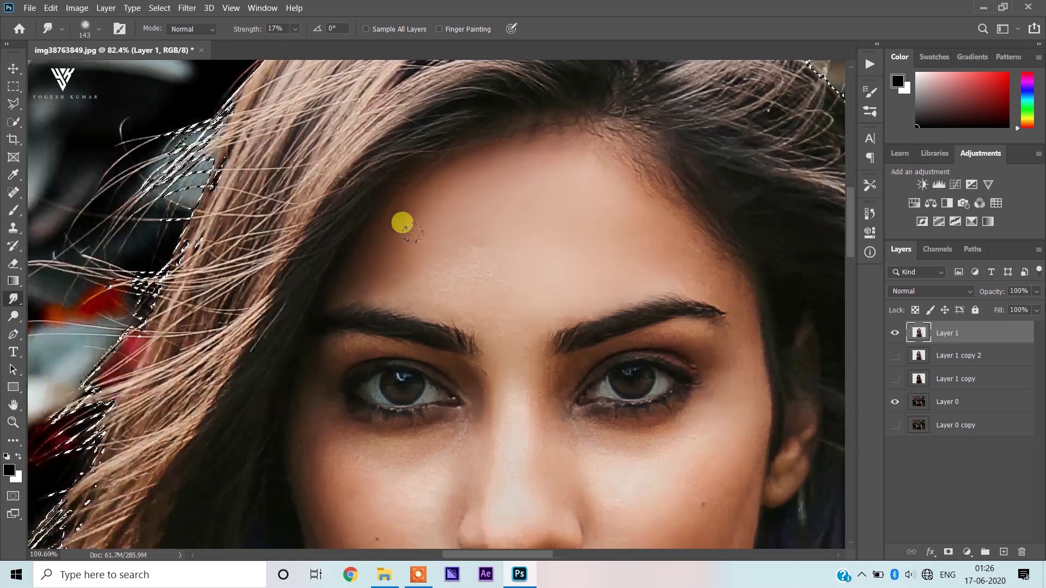
- Compare against the backup copy, then smooth the mid forehead
scroll(403, 222, up, 1)
click(895, 356)
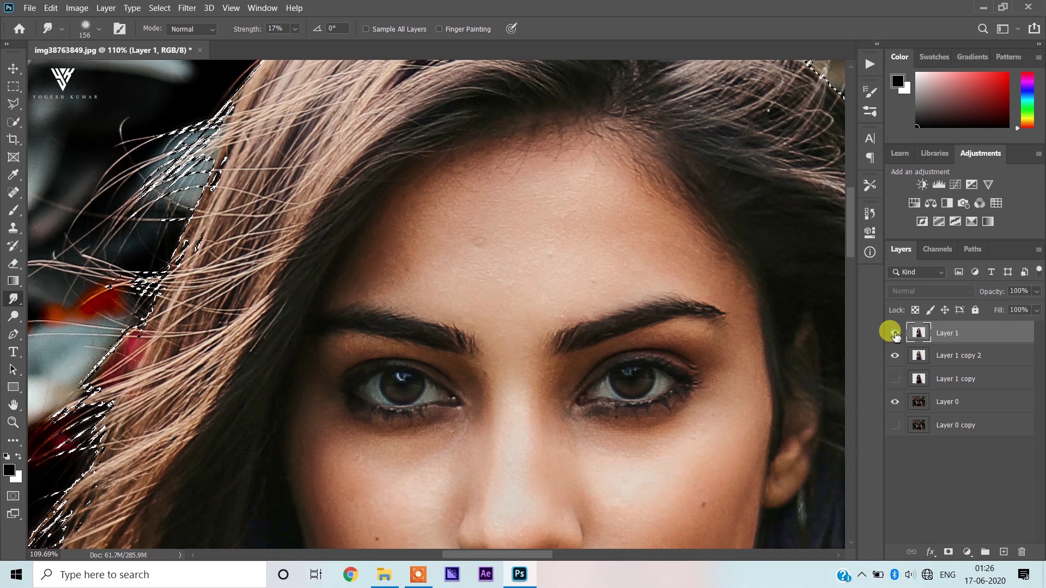
click(895, 355)
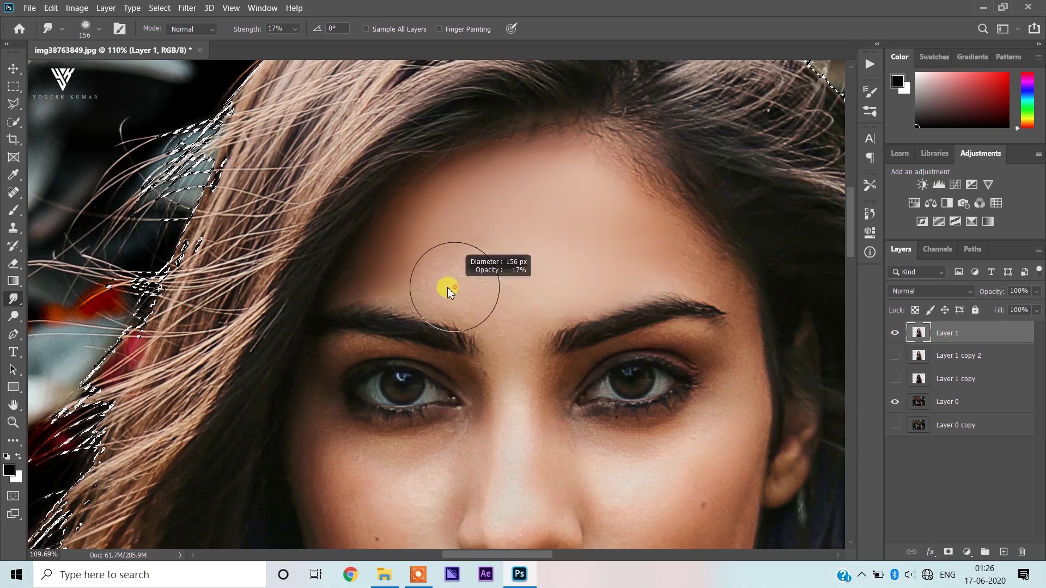
scroll(371, 267, up, 1)
drag(373, 250, 406, 265)
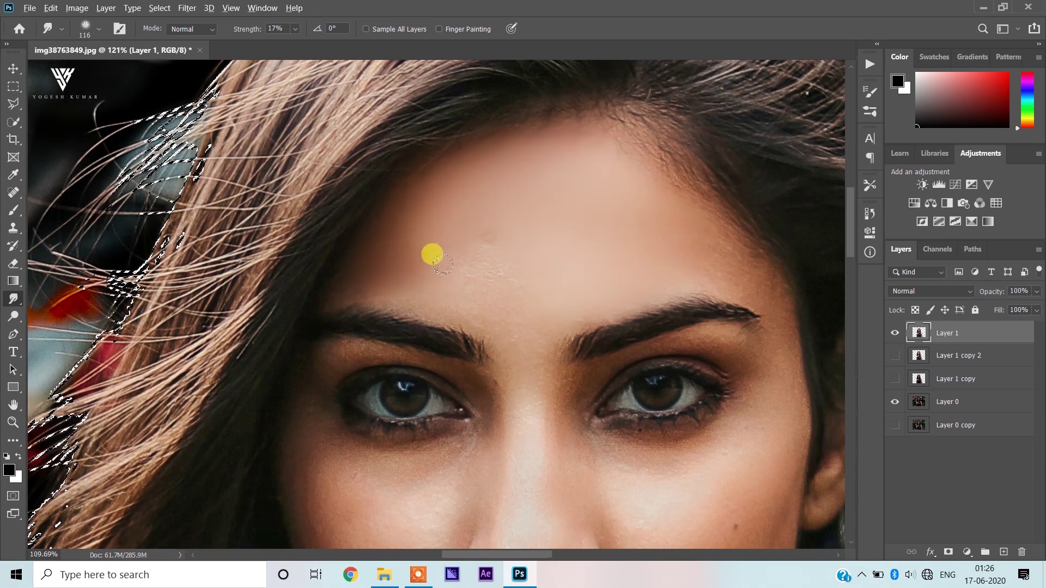
- Smooth the skin along the forehead hairline on the other side
scroll(440, 262, down, 3)
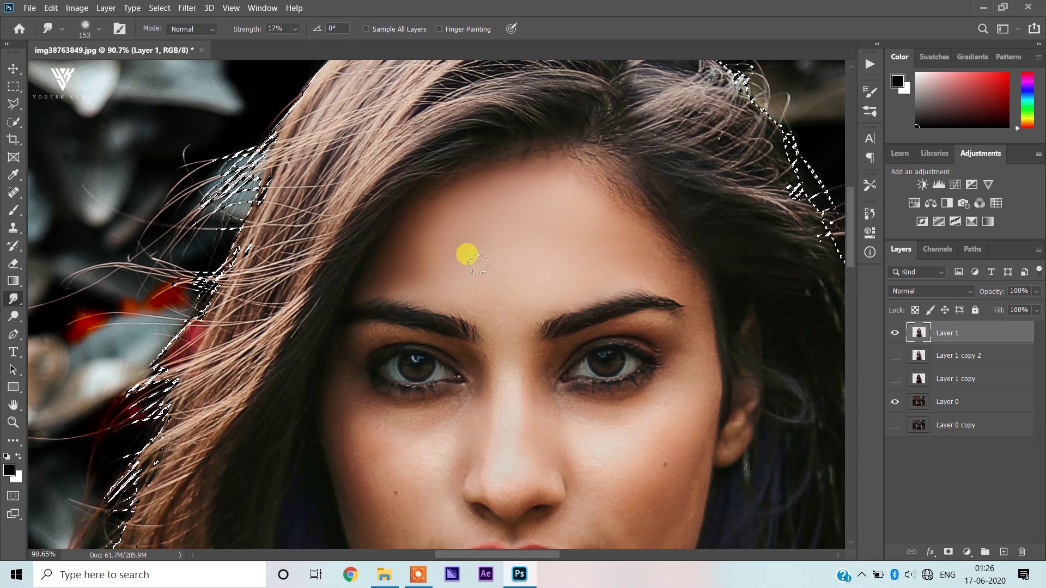
key(bracketright)
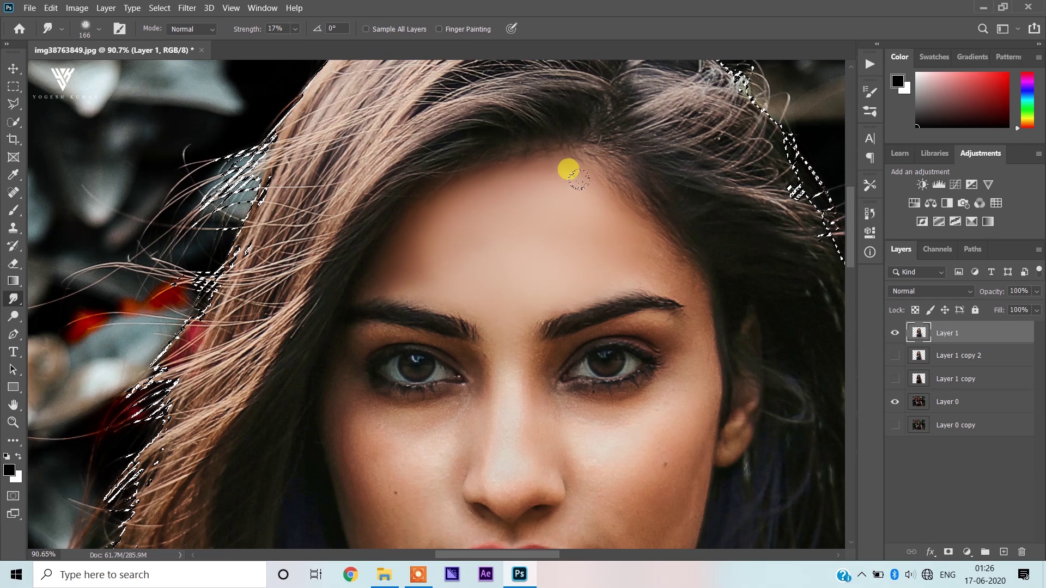
scroll(593, 258, up, 2)
key(bracketleft)
key(bracketleft)
key(bracketleft)
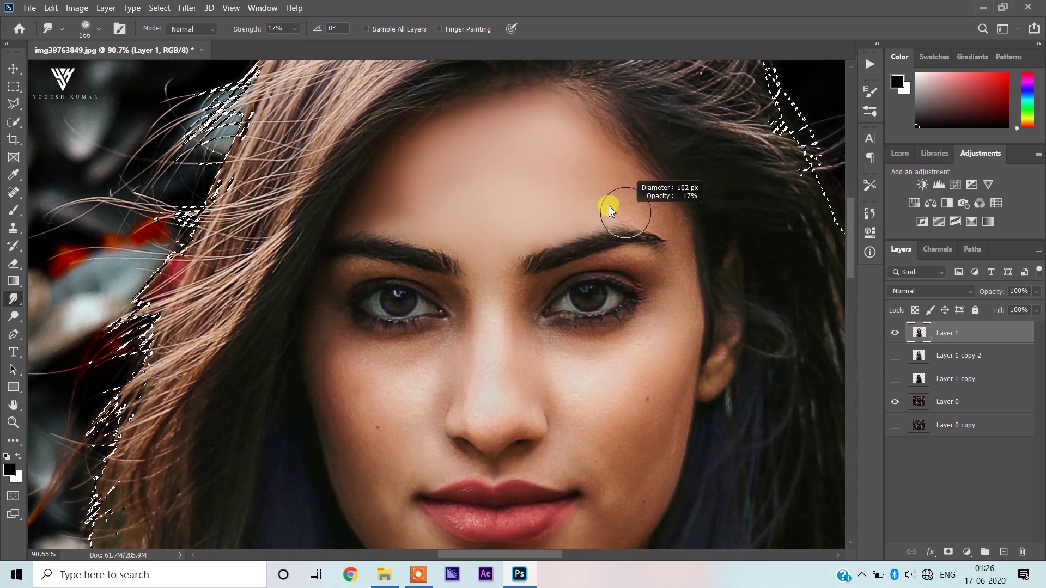
drag(596, 184, 627, 176)
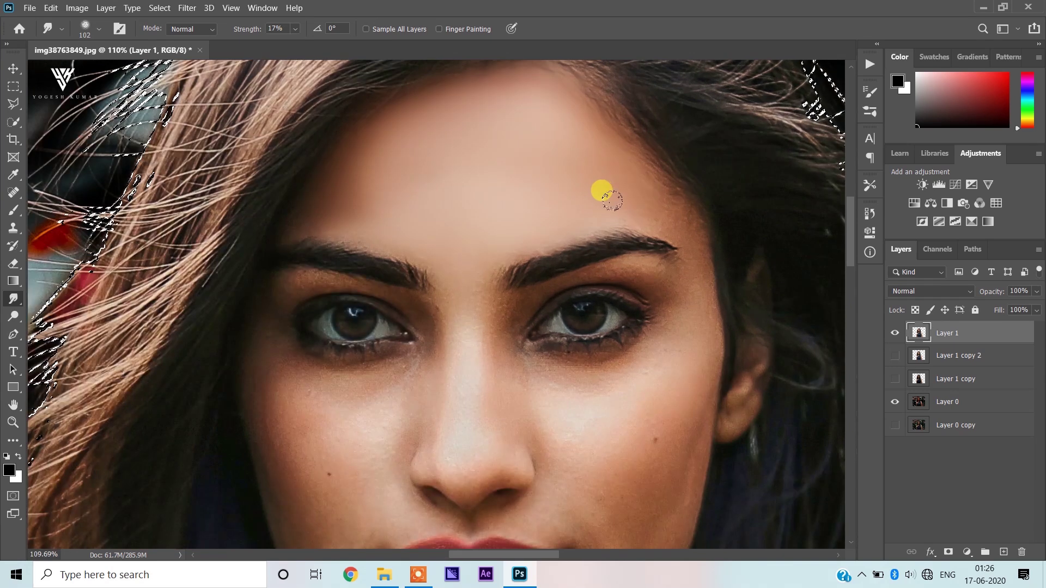
- With a smaller brush, smooth between the eyebrows and down the nose bridge, then pan to the lower face
scroll(576, 306, down, 2)
scroll(544, 210, up, 2)
key(bracketleft)
mouse_move(566, 145)
mouse_down()
mouse_move(555, 221)
mouse_move(569, 199)
mouse_up()
mouse_move(554, 241)
mouse_down()
mouse_move(535, 334)
mouse_move(562, 322)
mouse_up()
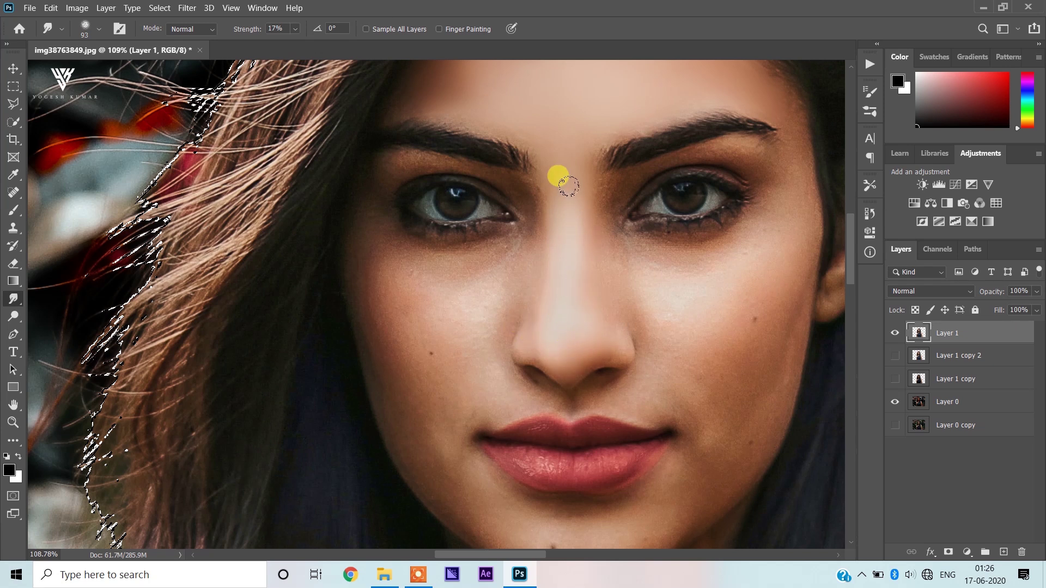
drag(616, 310, 509, 267)
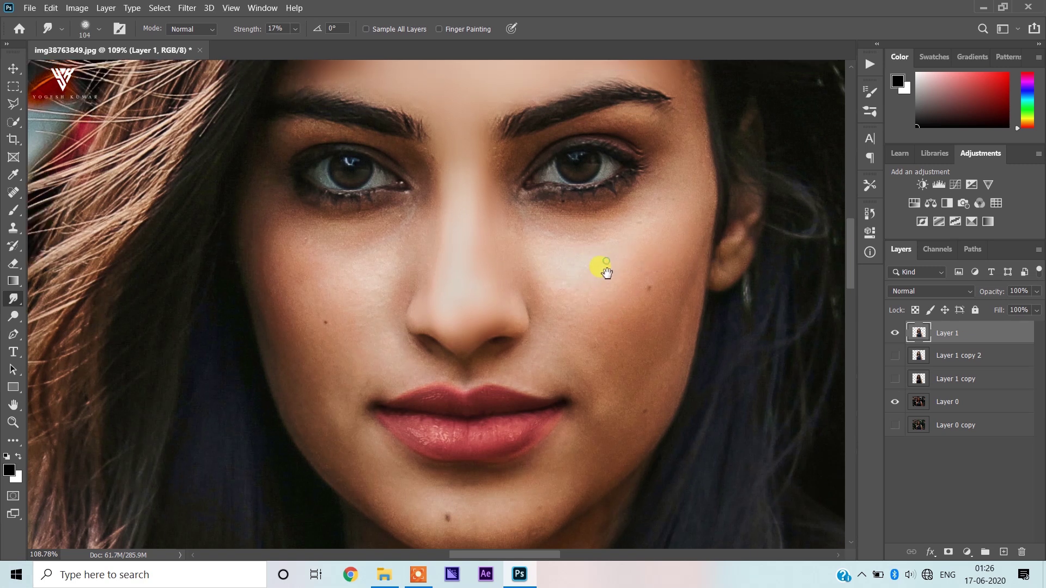
click(13, 192)
scroll(667, 316, up, 3)
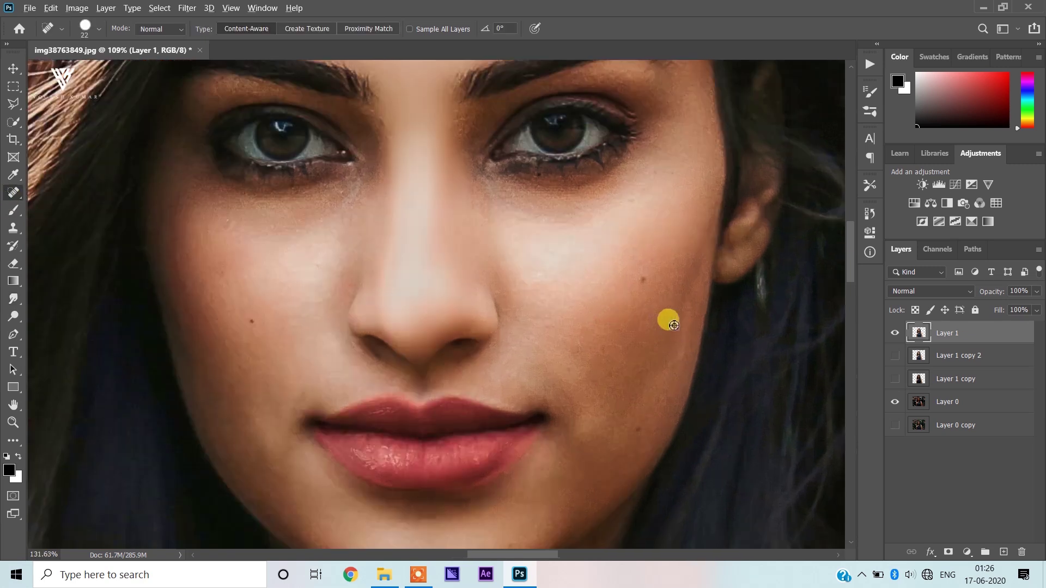
click(633, 266)
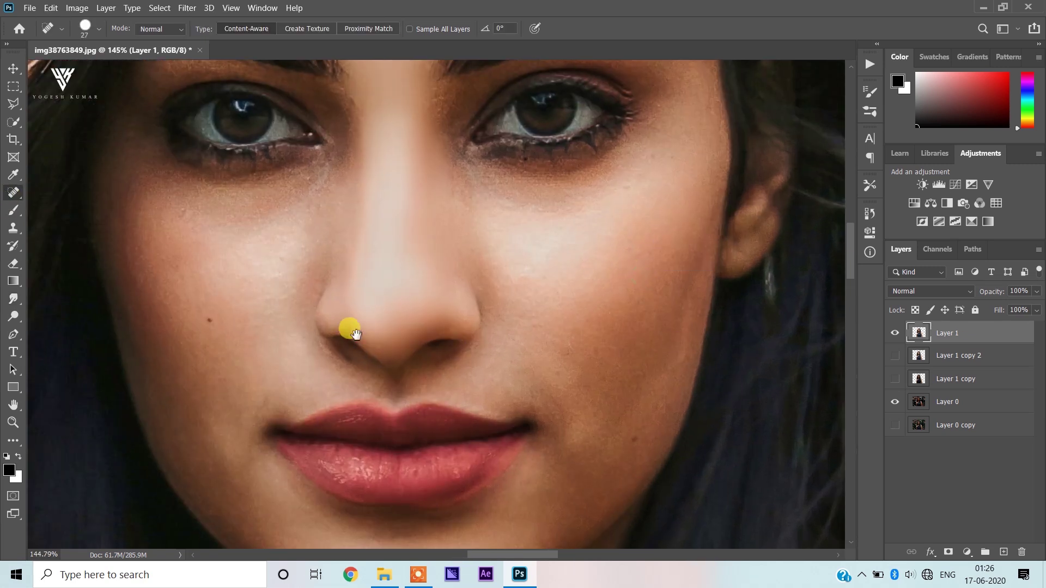
drag(345, 327, 455, 305)
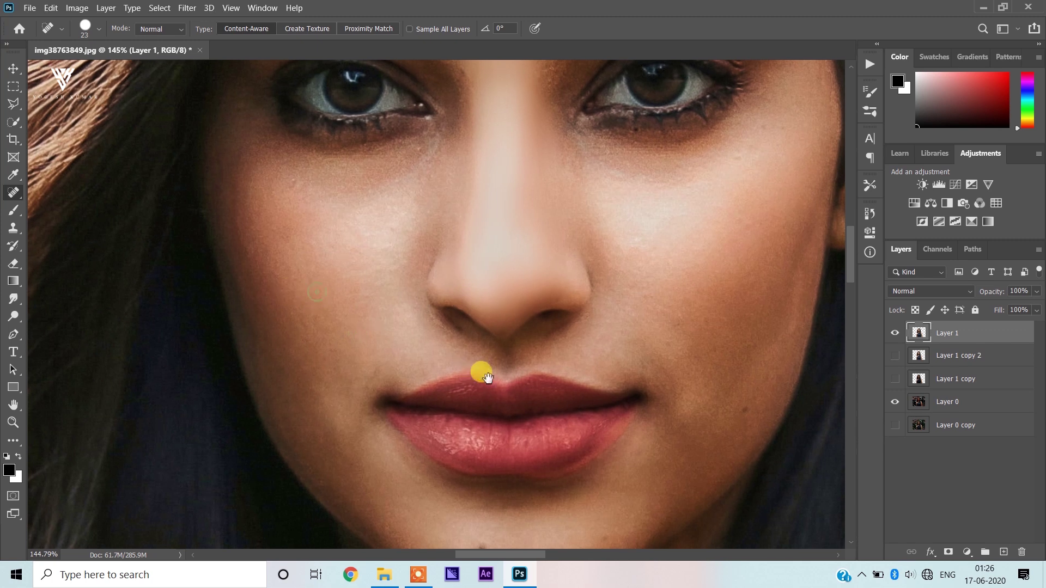
drag(477, 368, 430, 292)
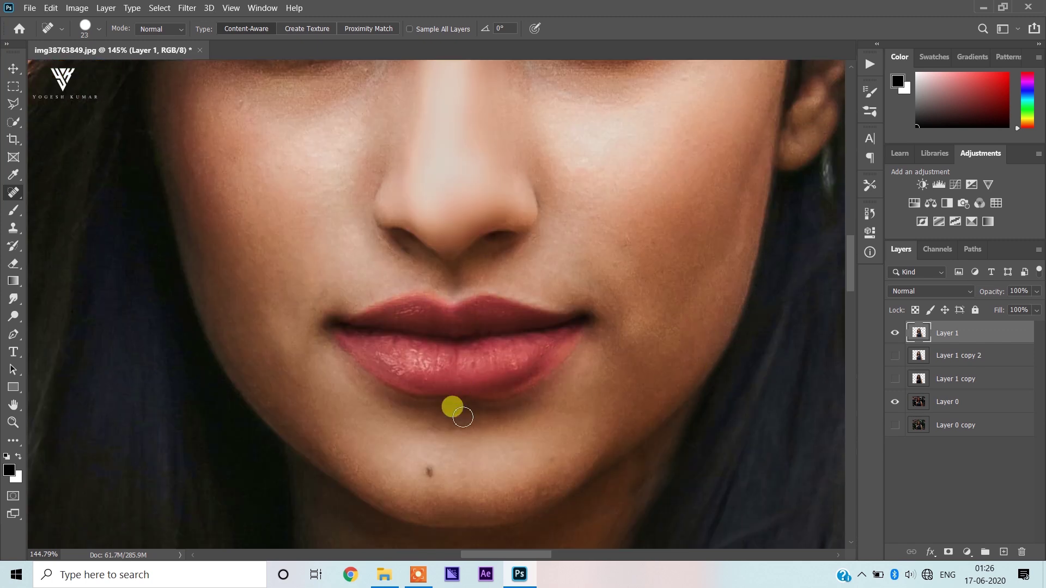
scroll(549, 372, down, 3)
scroll(549, 372, down, 1)
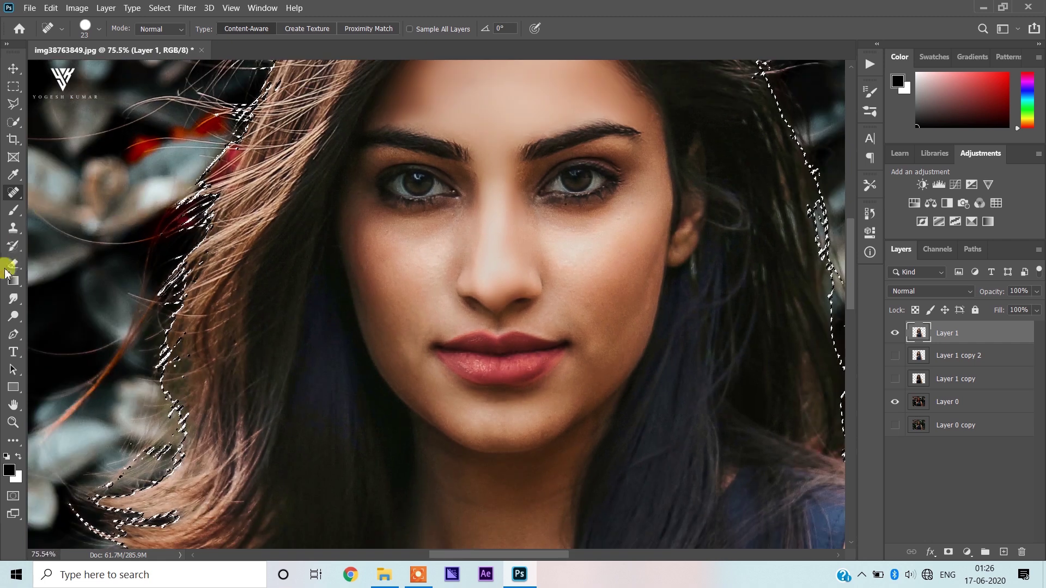
- Smudge the skin under and beside the eye
click(13, 298)
scroll(600, 273, up, 3)
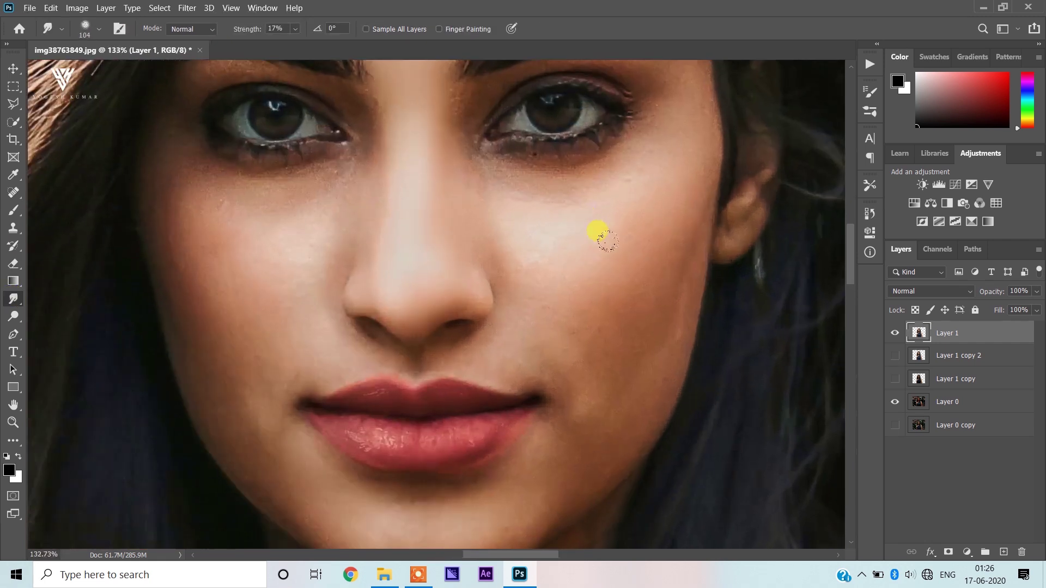
scroll(591, 266, down, 2)
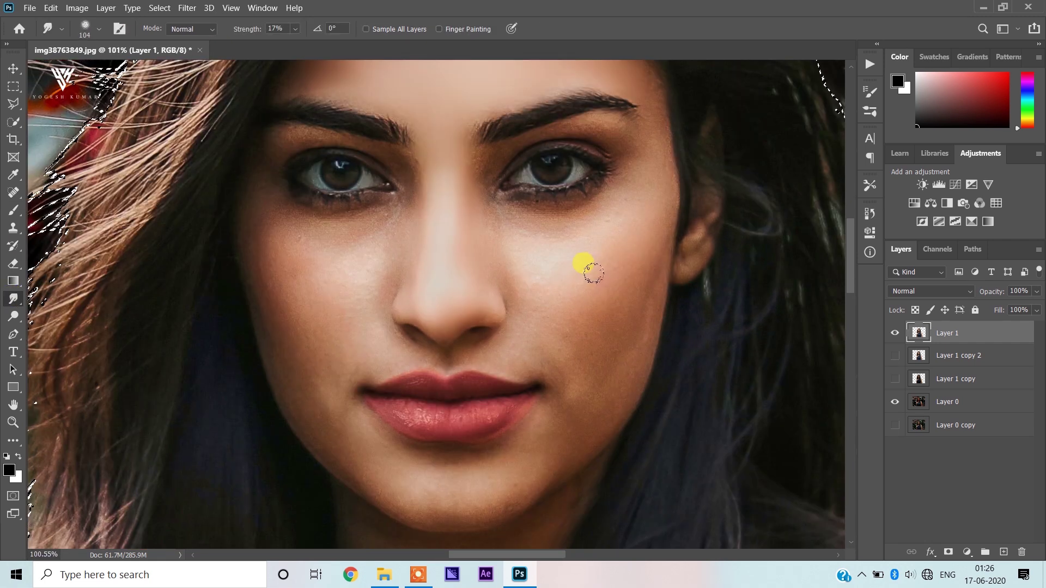
drag(634, 205, 643, 190)
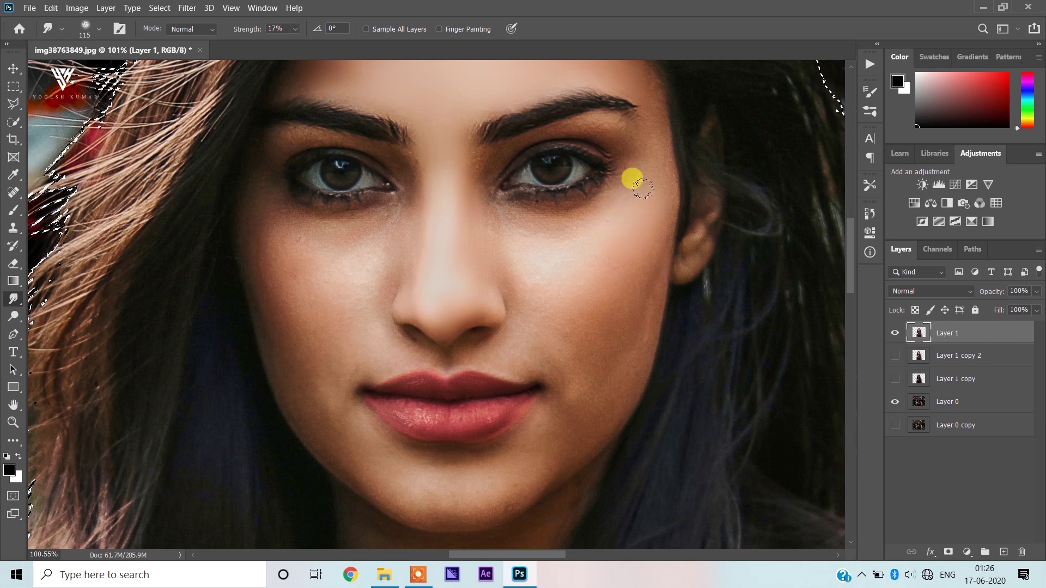
scroll(603, 259, down, 1)
mouse_move(612, 256)
mouse_down()
mouse_move(610, 208)
mouse_move(538, 262)
mouse_up()
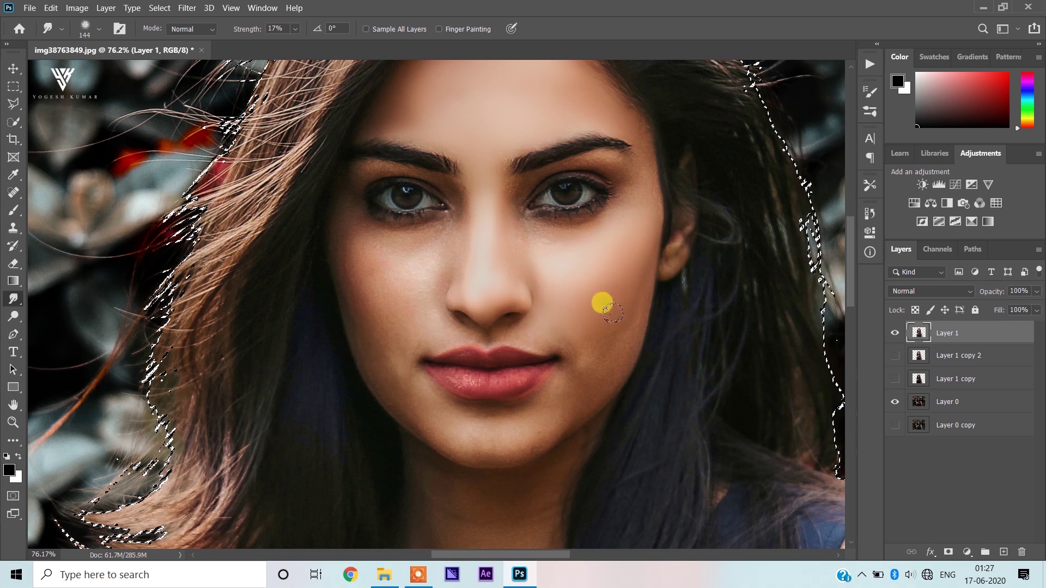
- Smooth the cheek toward the nose, soften the lower lip edge, and smooth beside the nose
drag(601, 328, 538, 318)
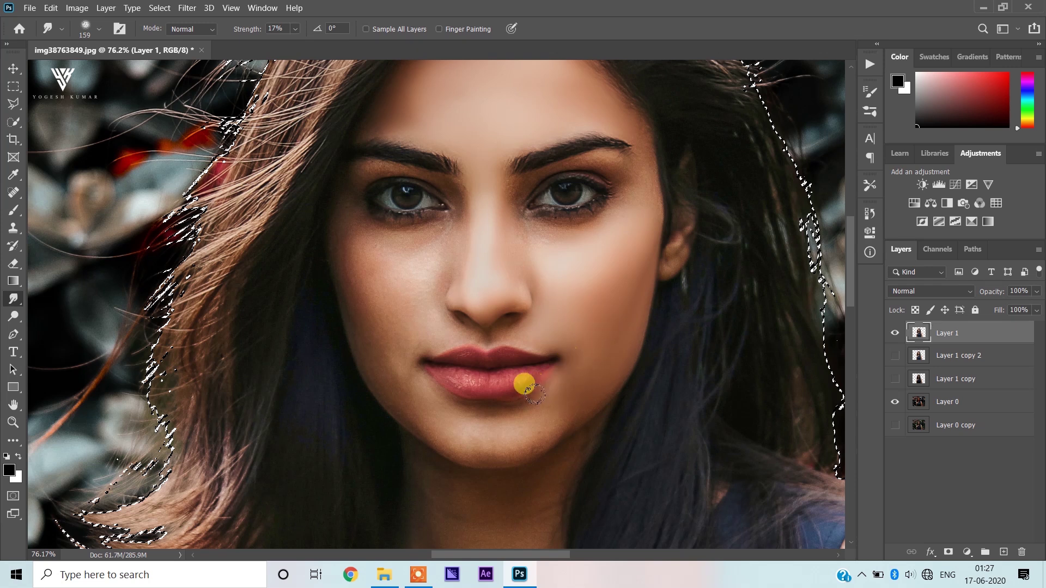
drag(505, 414, 453, 415)
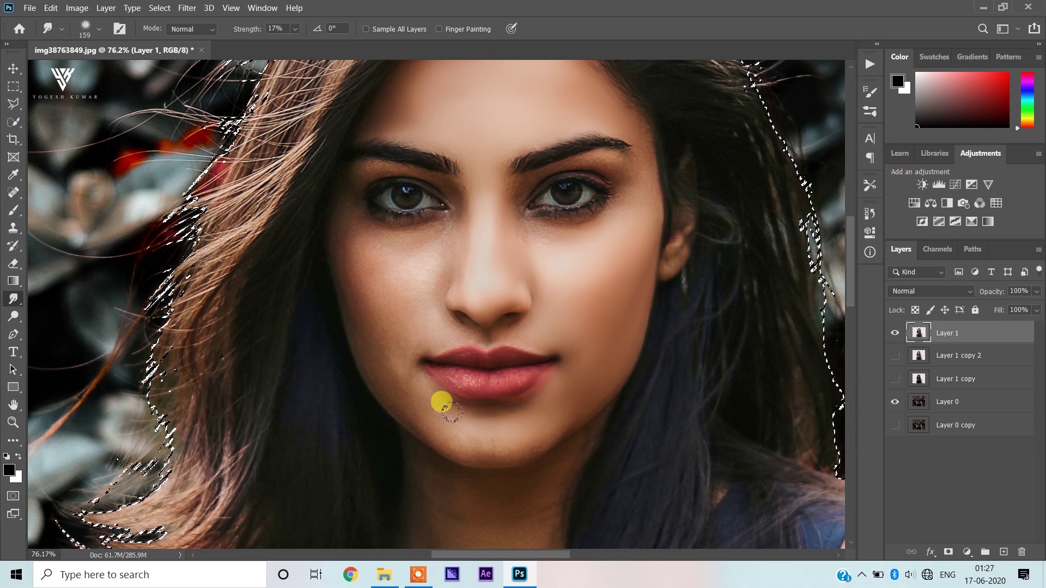
mouse_move(521, 417)
mouse_down()
mouse_move(473, 415)
mouse_move(536, 397)
mouse_move(529, 410)
mouse_move(541, 406)
mouse_up()
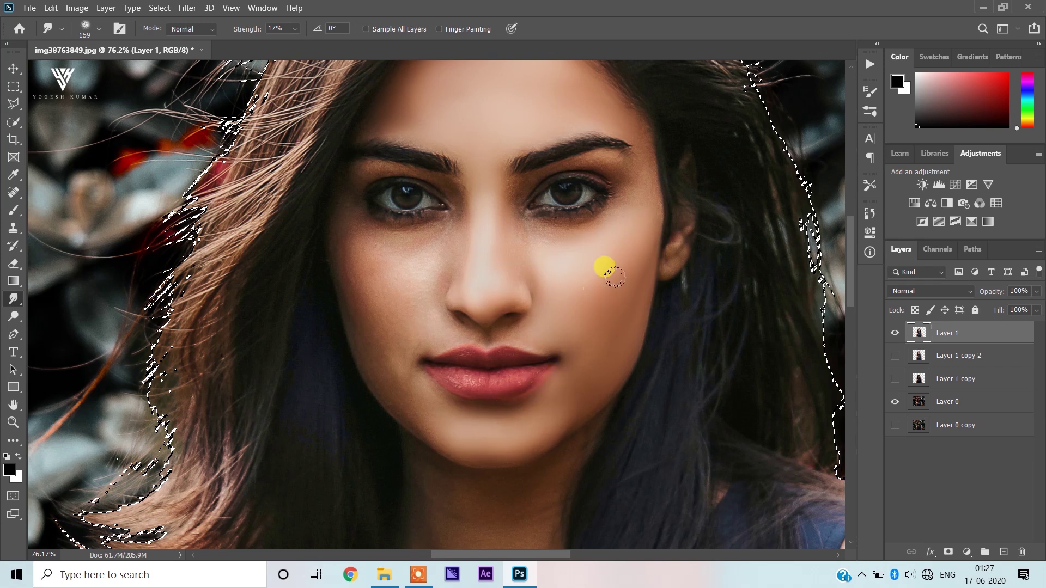
scroll(589, 260, up, 3)
alt+right_click(499, 305)
mouse_move(499, 304)
mouse_down()
mouse_move(489, 284)
mouse_move(517, 262)
mouse_move(582, 263)
mouse_move(543, 310)
mouse_move(612, 245)
mouse_move(603, 245)
mouse_move(659, 250)
mouse_up()
- Smooth the outer eye corner, temple, and up toward the outer brow
scroll(643, 256, up, 1)
scroll(614, 250, up, 1)
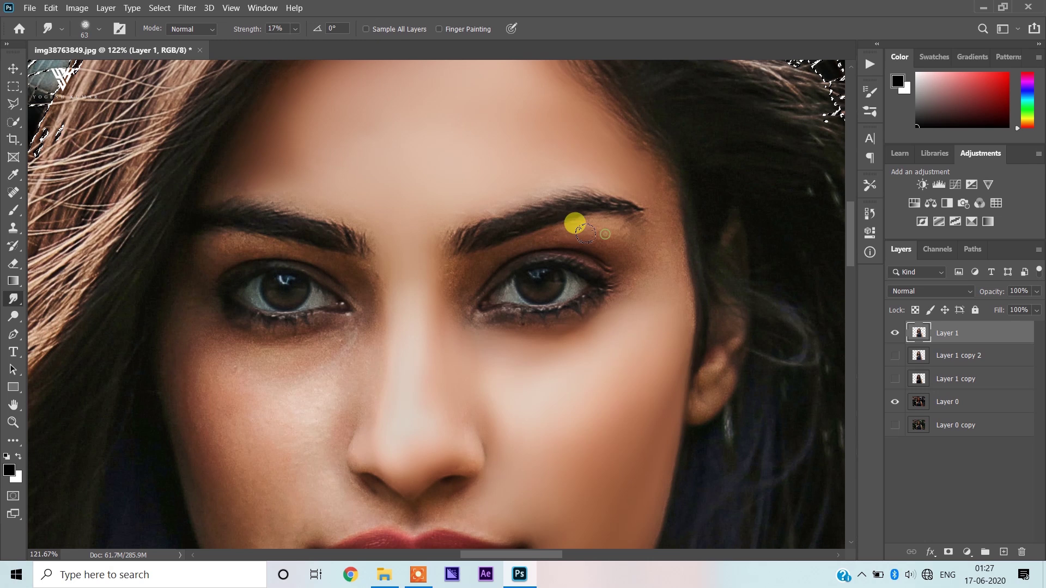
drag(615, 283, 651, 259)
drag(676, 315, 672, 274)
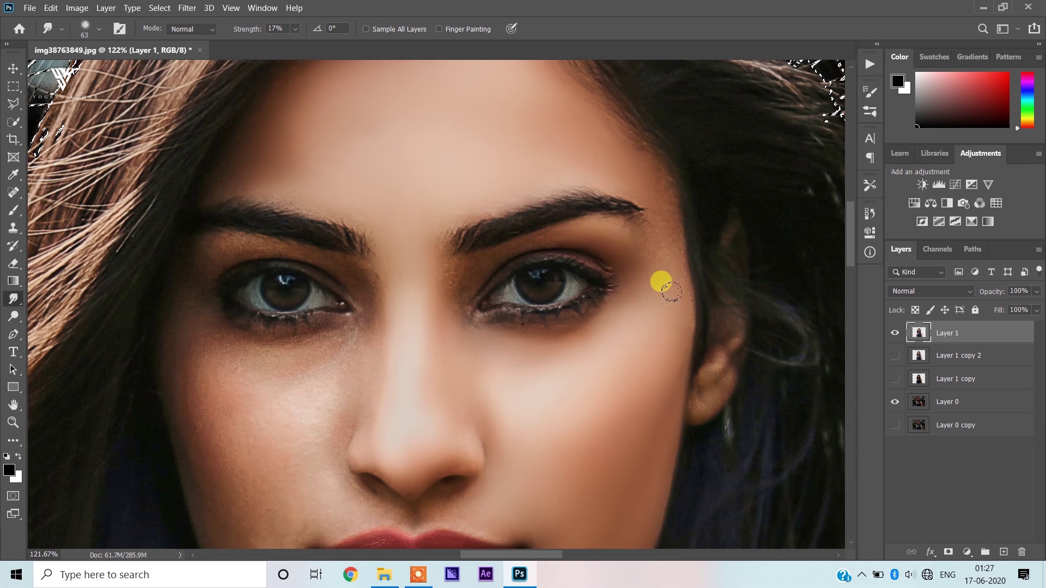
mouse_move(670, 350)
mouse_down()
mouse_move(626, 152)
mouse_move(651, 222)
mouse_move(475, 274)
mouse_move(450, 305)
mouse_move(444, 281)
mouse_move(548, 235)
mouse_move(457, 289)
mouse_move(515, 327)
mouse_move(543, 284)
mouse_move(443, 228)
mouse_move(550, 212)
mouse_move(634, 232)
mouse_up()
- With a larger brush, smooth the other cheek and the skin under that eye
key(bracketright)
key(bracketright)
key(bracketright)
scroll(474, 248, down, 2)
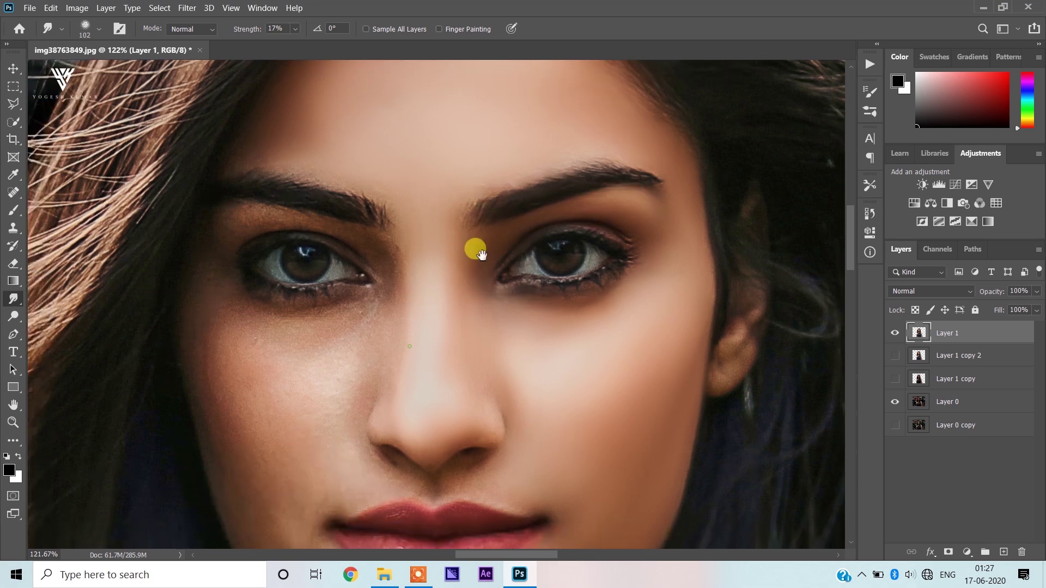
scroll(269, 311, down, 2)
key(bracketright)
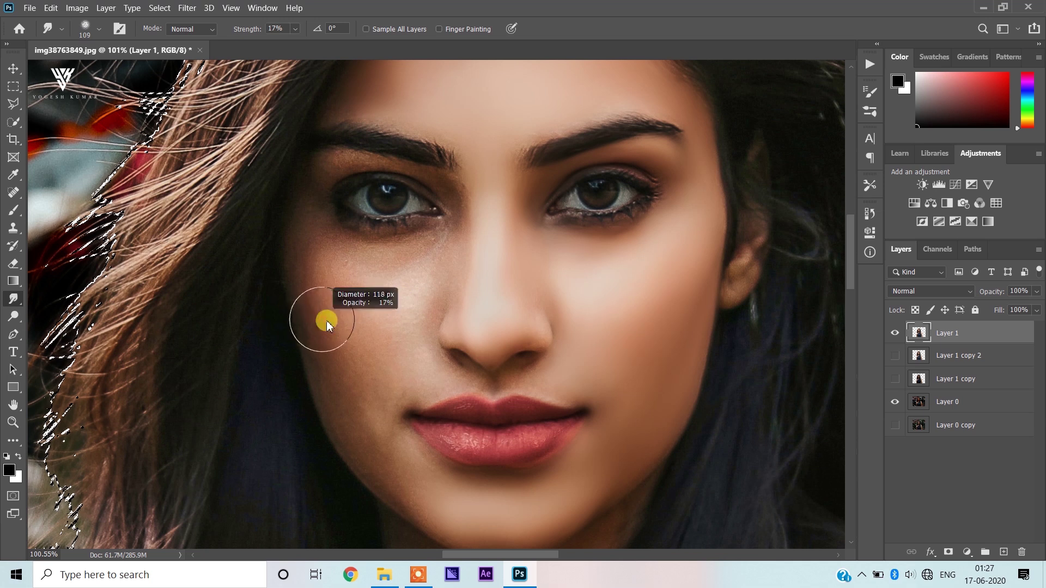
mouse_move(299, 314)
mouse_down()
mouse_move(321, 263)
mouse_move(337, 292)
mouse_up()
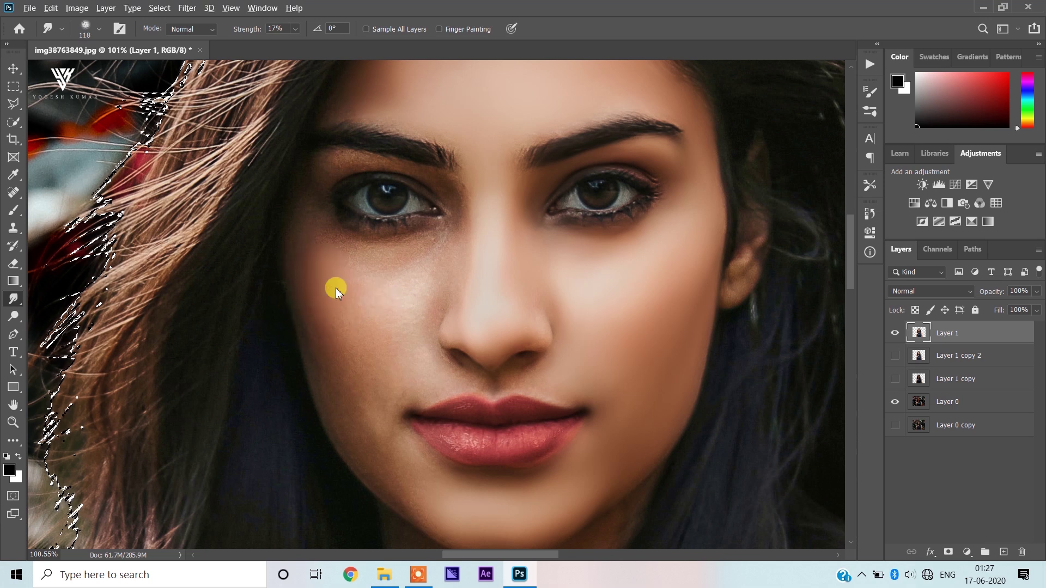
drag(309, 226, 364, 238)
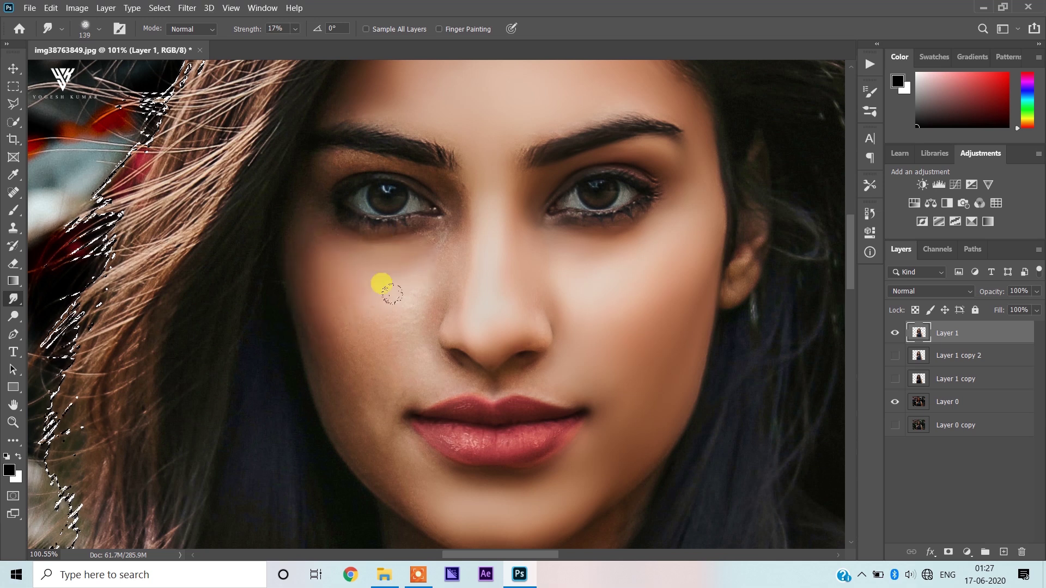
drag(395, 351, 398, 358)
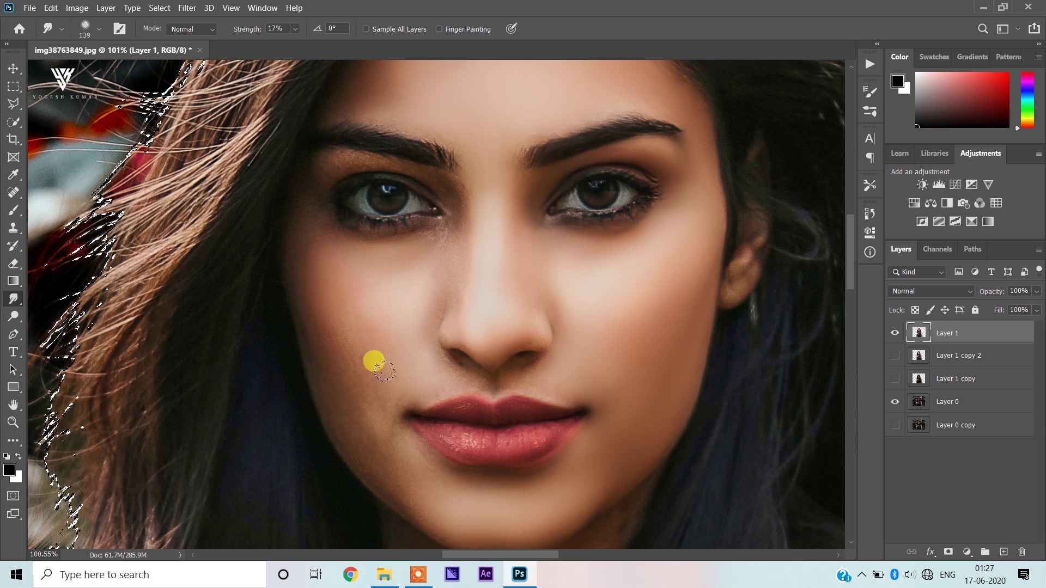
mouse_move(334, 326)
mouse_down()
mouse_move(314, 341)
mouse_move(300, 317)
mouse_move(309, 303)
mouse_move(316, 345)
mouse_move(349, 382)
mouse_move(398, 309)
mouse_move(406, 394)
mouse_up()
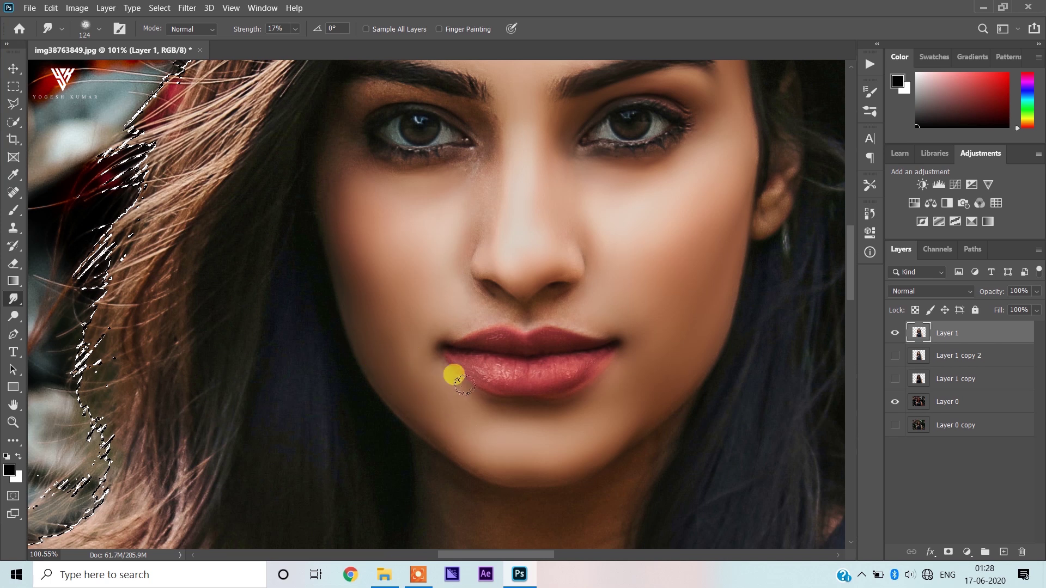
- Smooth above the upper lip and the cheek up to the lower eyelid
drag(447, 291, 486, 333)
scroll(487, 332, up, 1)
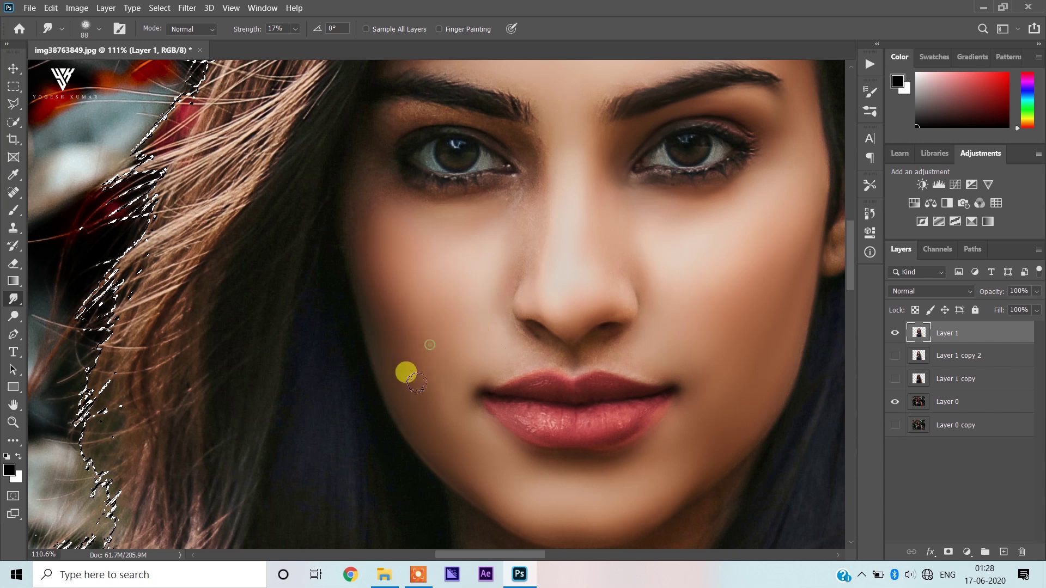
mouse_move(526, 353)
mouse_down()
mouse_move(505, 353)
mouse_move(621, 326)
mouse_up()
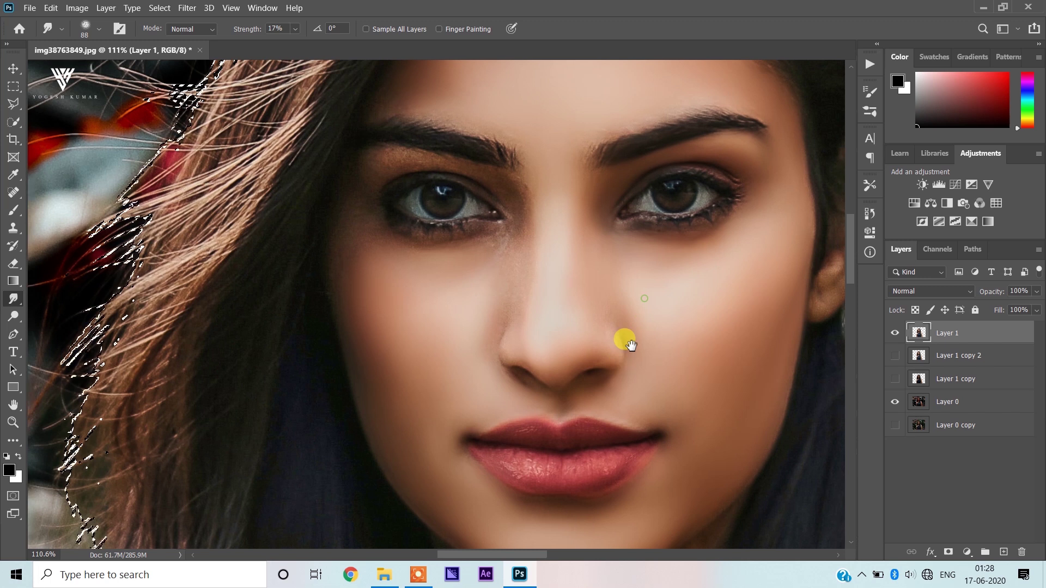
scroll(621, 344, up, 2)
drag(490, 306, 465, 325)
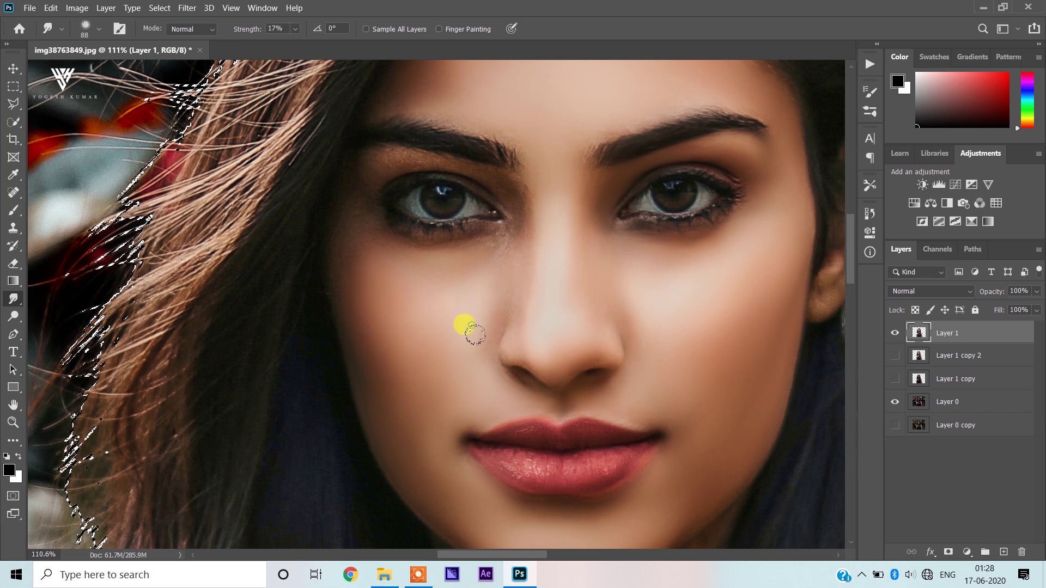
mouse_move(486, 286)
mouse_down()
mouse_move(479, 253)
mouse_move(512, 286)
mouse_move(508, 222)
mouse_up()
- Smooth the skin between brow and cheek and near the eyebrow
scroll(521, 294, up, 2)
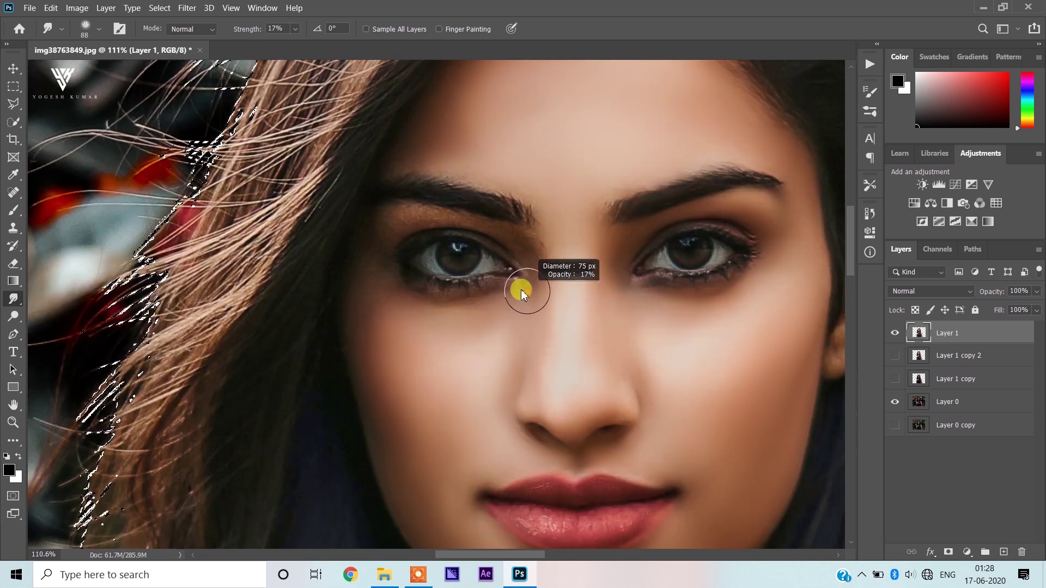
mouse_move(520, 234)
mouse_down()
mouse_move(357, 270)
mouse_move(359, 218)
mouse_move(395, 210)
mouse_move(348, 242)
mouse_up()
key(])
scroll(371, 229, down, 2)
mouse_move(397, 203)
mouse_down()
mouse_move(467, 180)
mouse_move(414, 177)
mouse_move(509, 216)
mouse_up()
key(])
- Deselect the woman's outline with Ctrl+D and zoom back out
scroll(516, 218, down, 2)
scroll(559, 318, up, 2)
scroll(559, 318, up, 2)
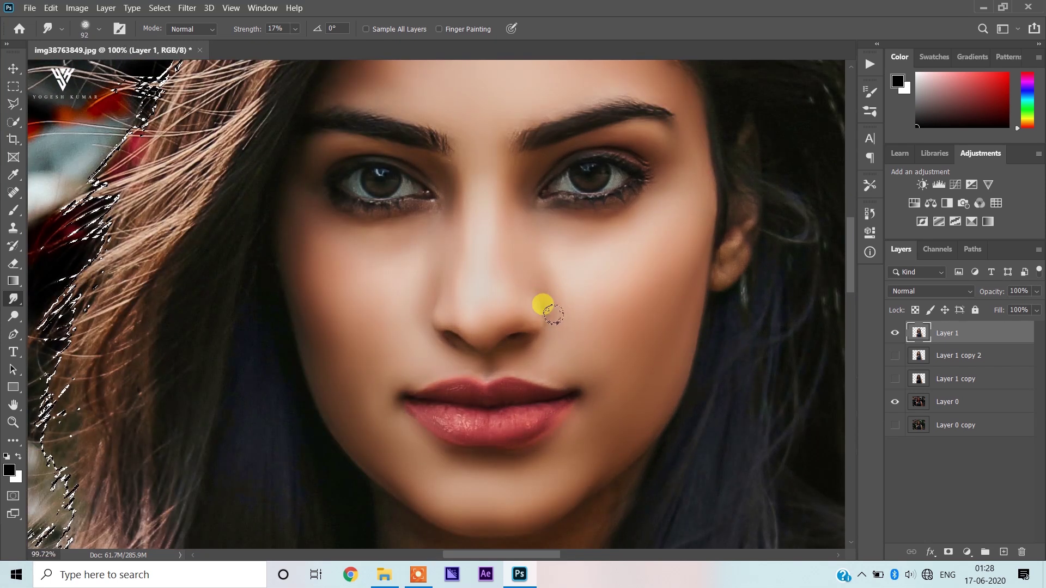
scroll(582, 317, down, 2)
scroll(596, 303, down, 2)
scroll(565, 351, down, 1)
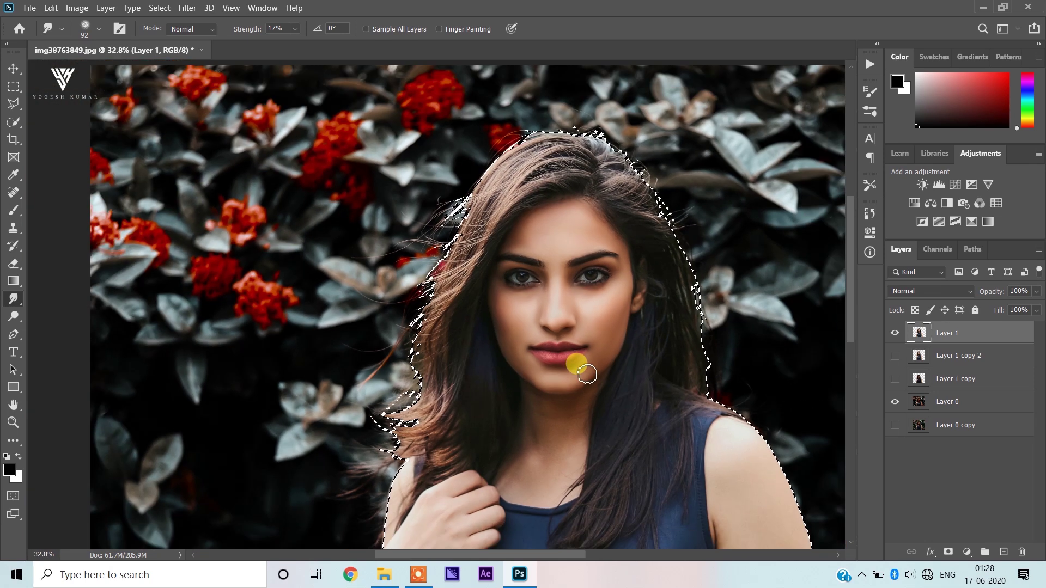
scroll(560, 350, down, 1)
scroll(498, 361, down, 2)
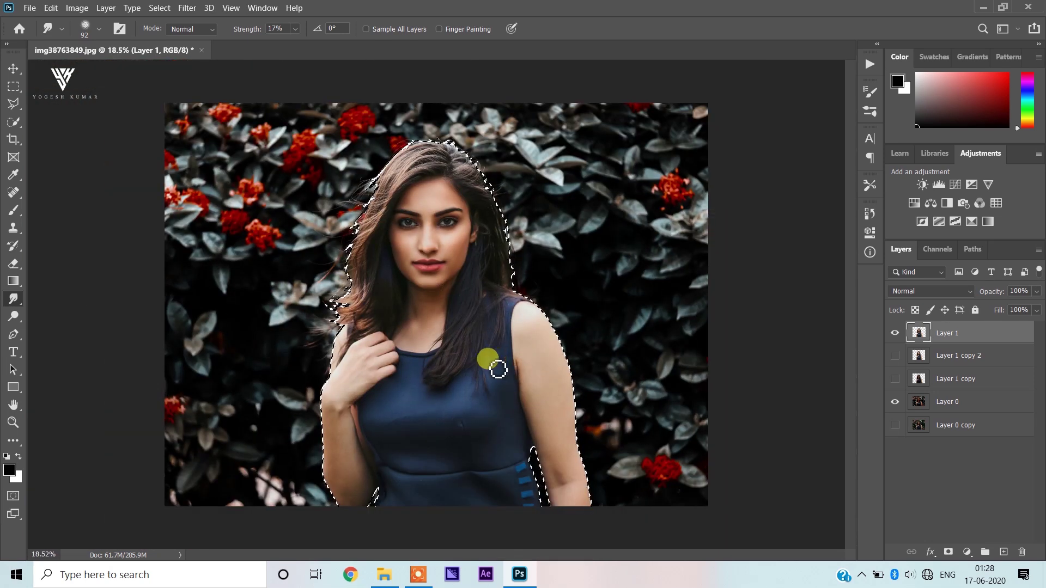
scroll(456, 364, up, 1)
key(ctrl+d)
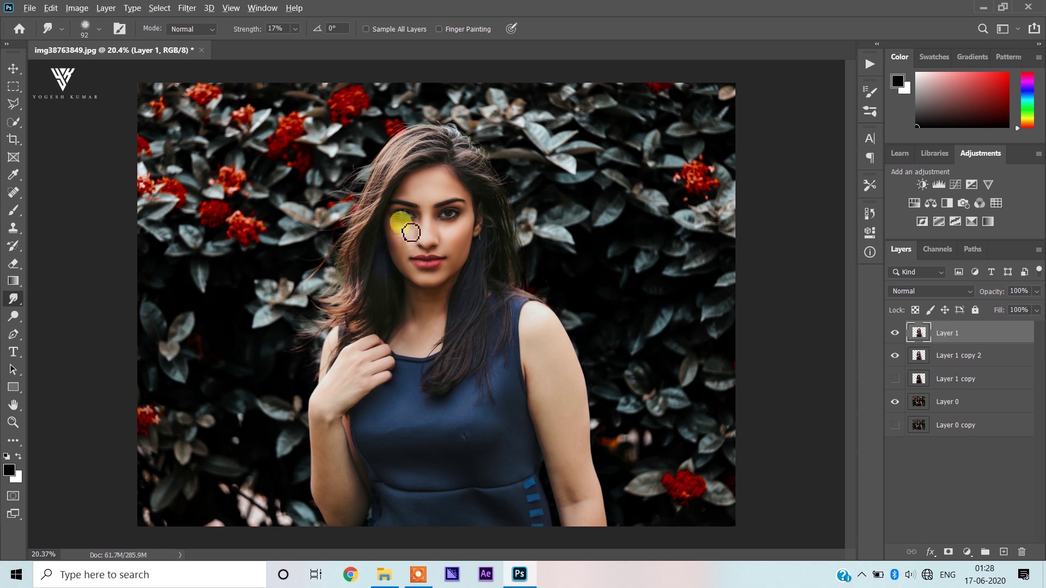
scroll(409, 226, up, 2)
scroll(431, 217, up, 2)
scroll(437, 216, up, 1)
scroll(428, 228, up, 1)
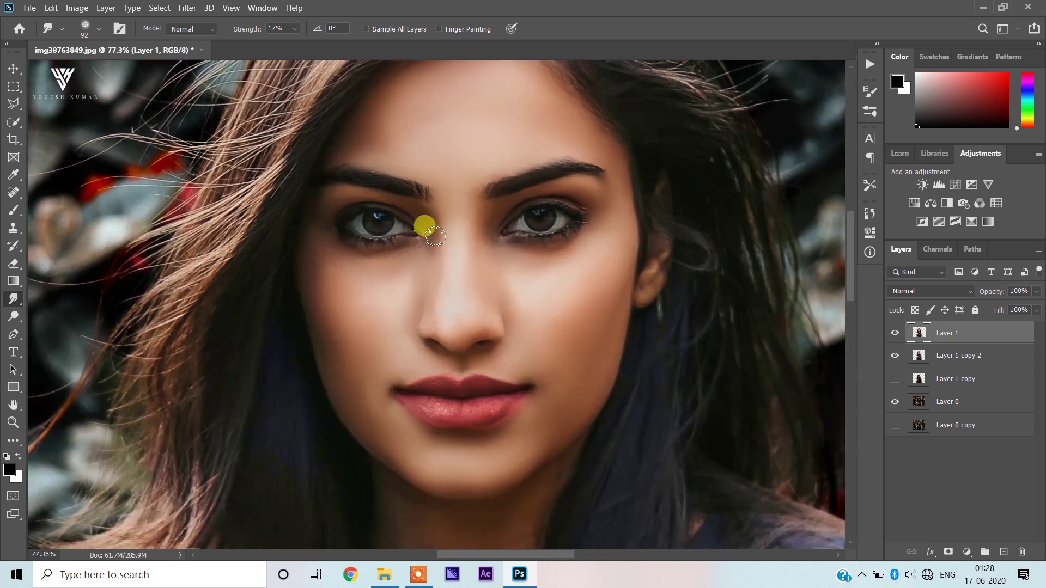
scroll(436, 242, up, 1)
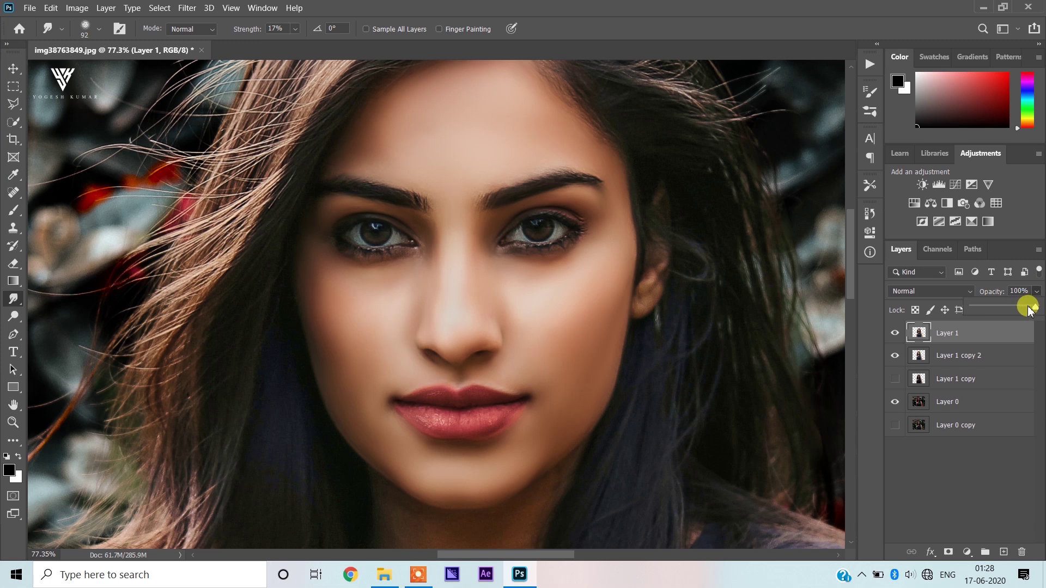
- Change the retouched Layer 1's opacity, and cancel merging the selected layers
drag(991, 309, 1008, 309)
click(983, 334)
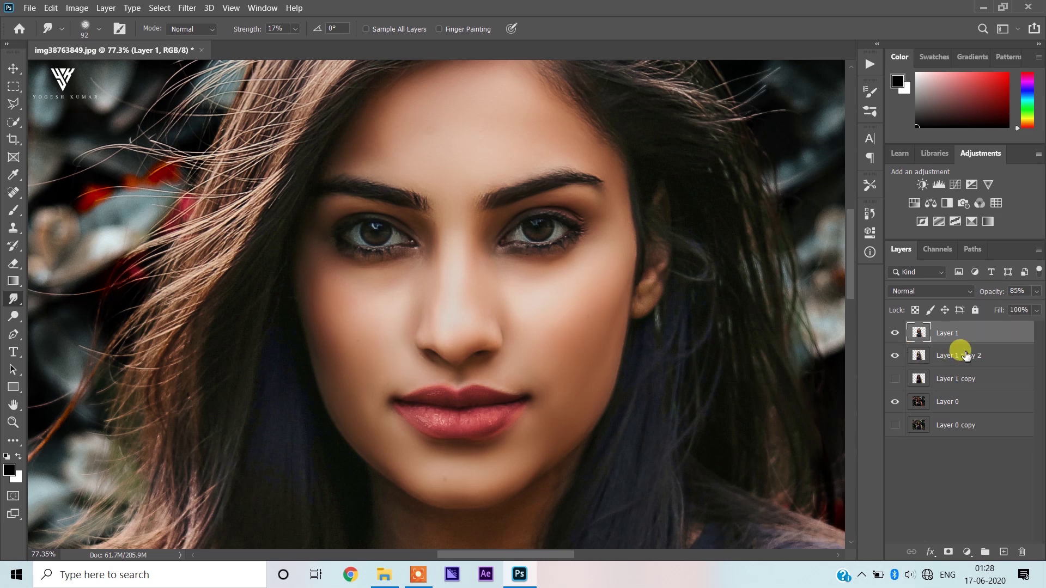
ctrl+click(952, 356)
right_click(953, 355)
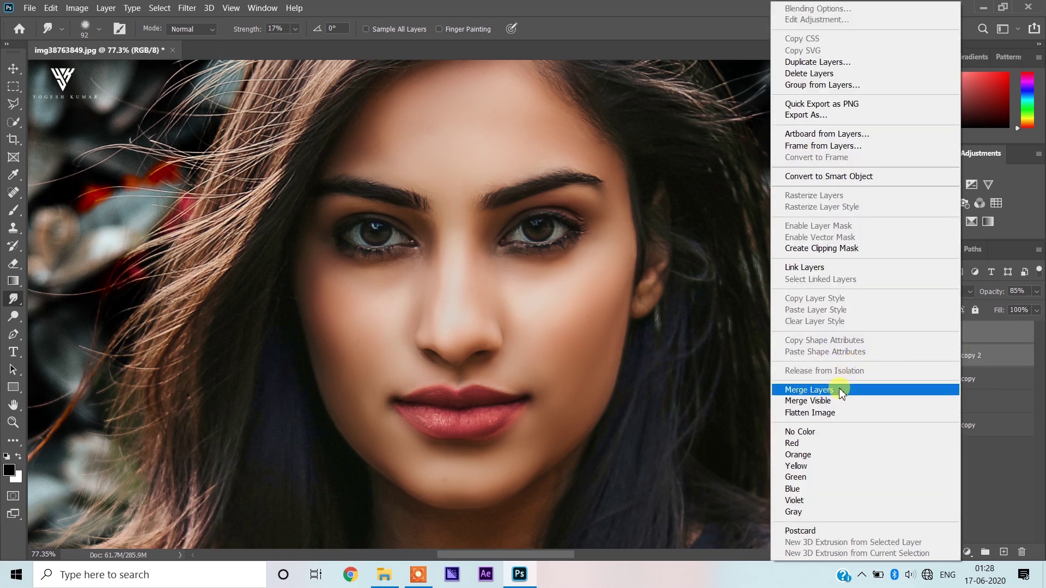
key(Escape)
- Hide Layer 1 copy 2 and reopen the Camera Raw Filter on Layer 1
click(949, 333)
click(920, 355)
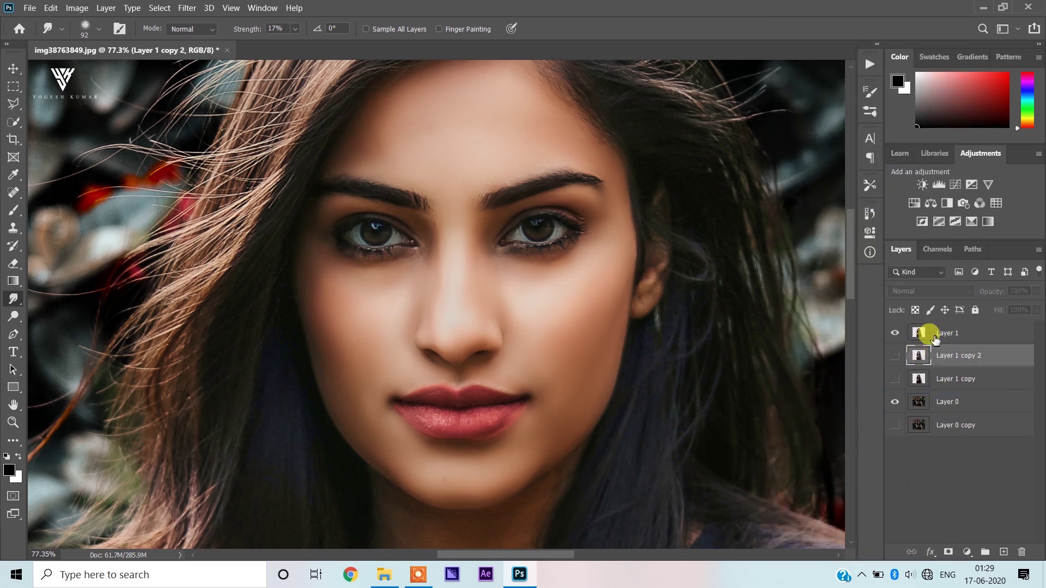
click(927, 334)
scroll(392, 299, up, 2)
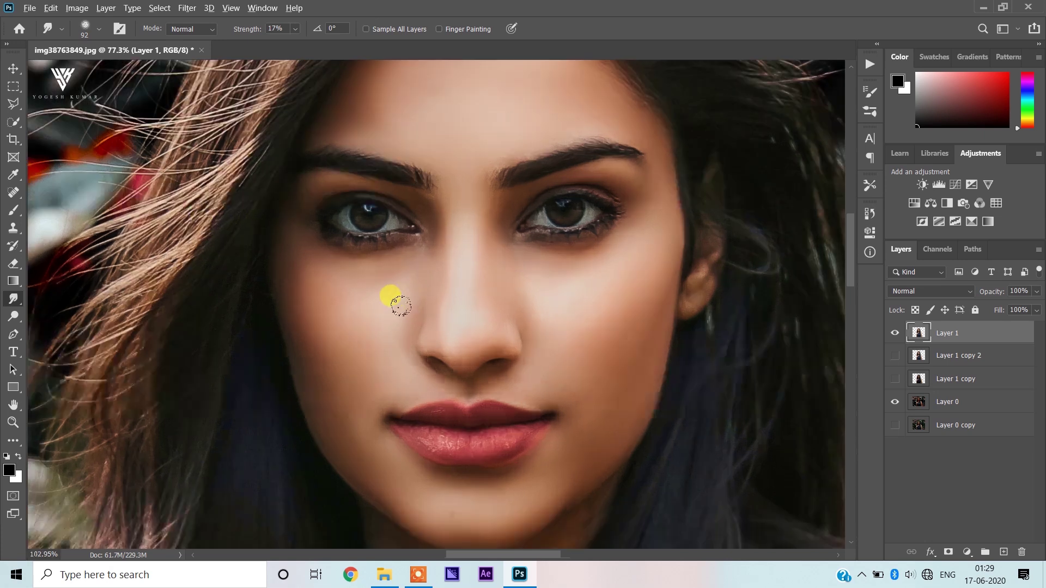
scroll(355, 308, up, 2)
scroll(362, 315, down, 1)
scroll(372, 329, down, 3)
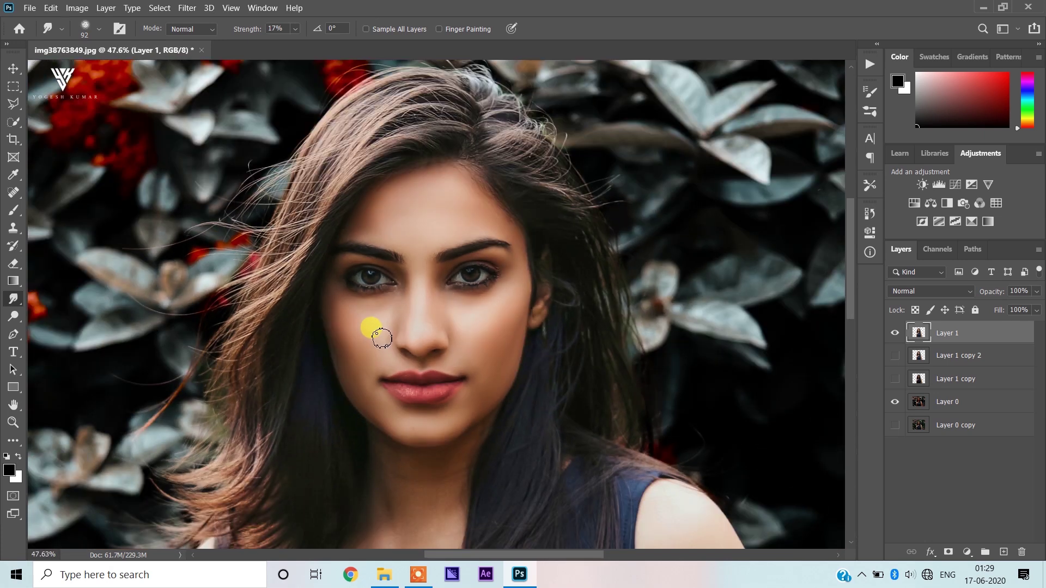
scroll(374, 327, down, 2)
scroll(381, 334, down, 1)
scroll(386, 344, up, 1)
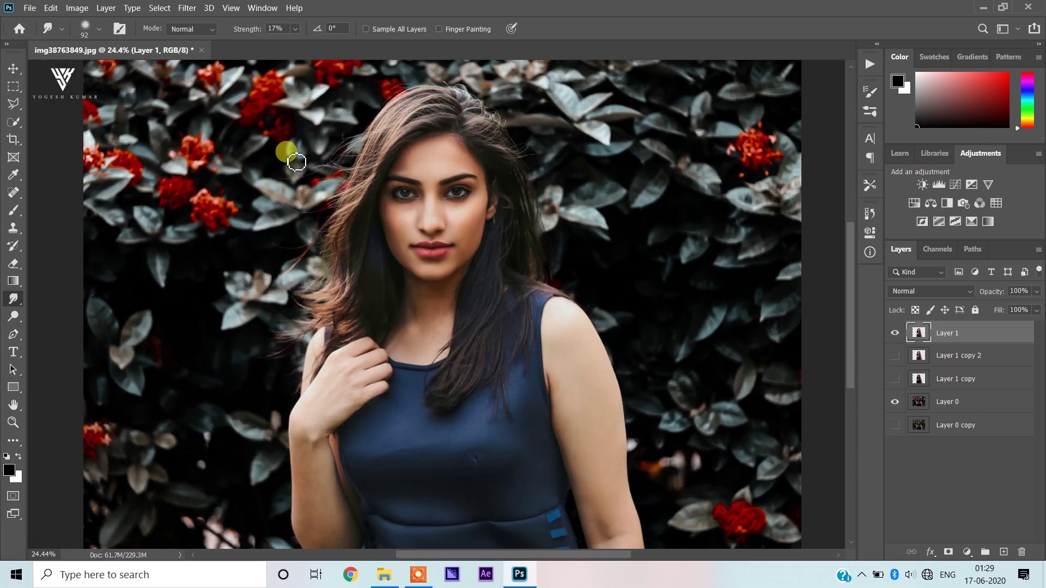
click(187, 8)
click(228, 97)
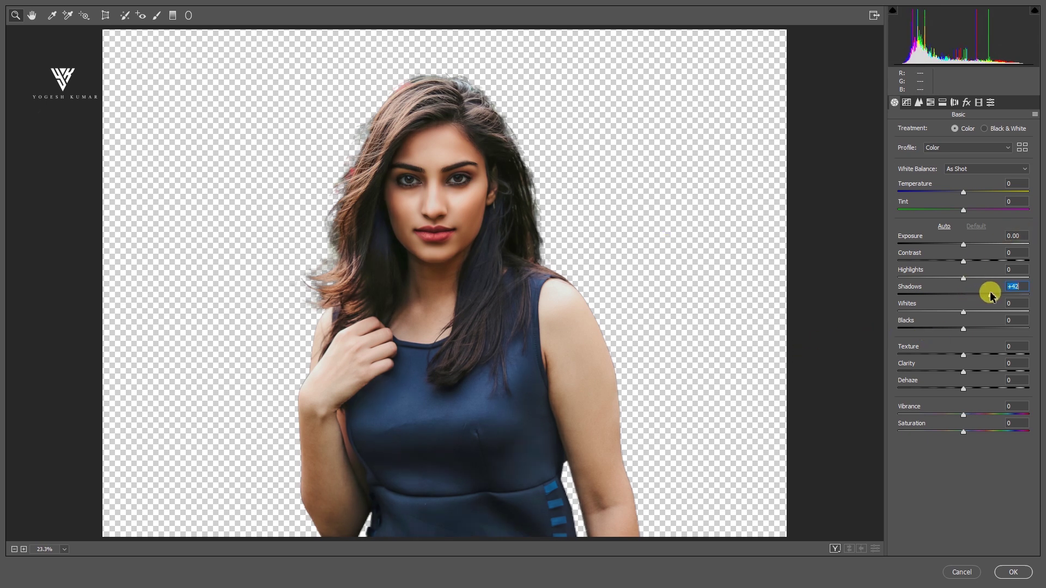
- Set Shadows to +12 and shift the Calibration primaries: Green Hue +100, Blue Hue -100
drag(987, 295, 977, 299)
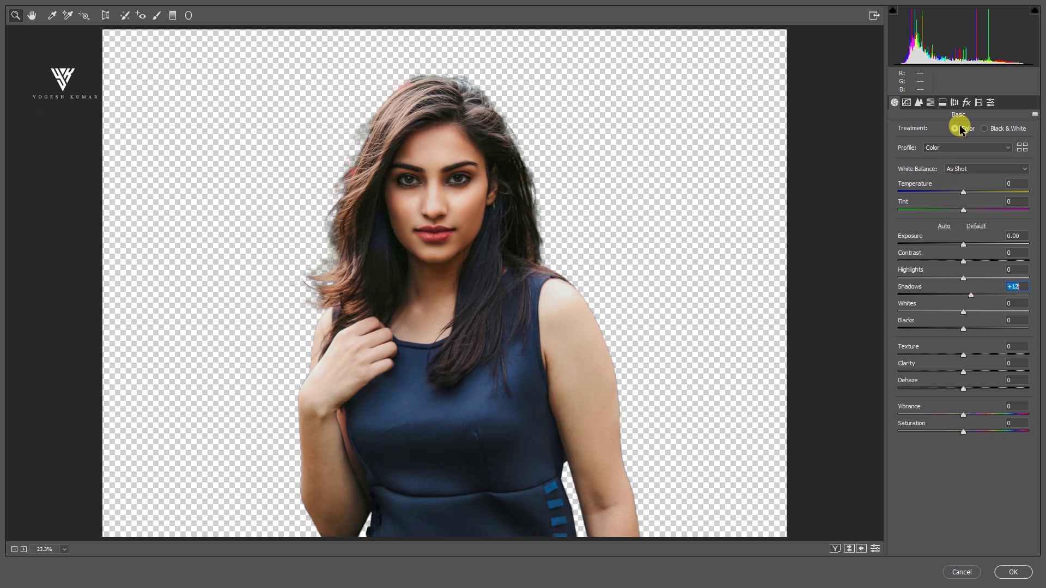
click(979, 103)
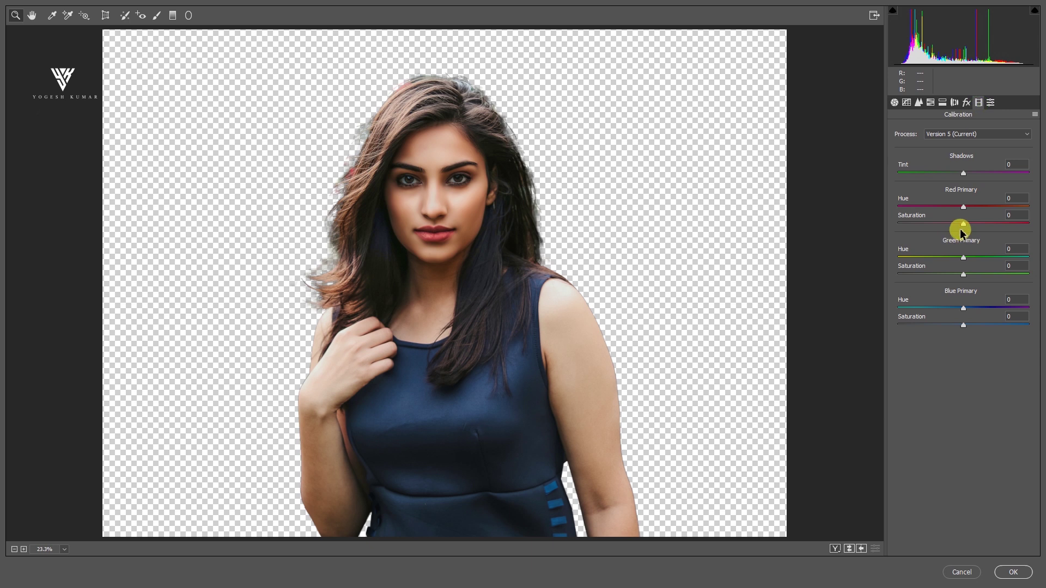
mouse_move(963, 207)
mouse_down()
mouse_move(998, 207)
mouse_move(979, 224)
mouse_up()
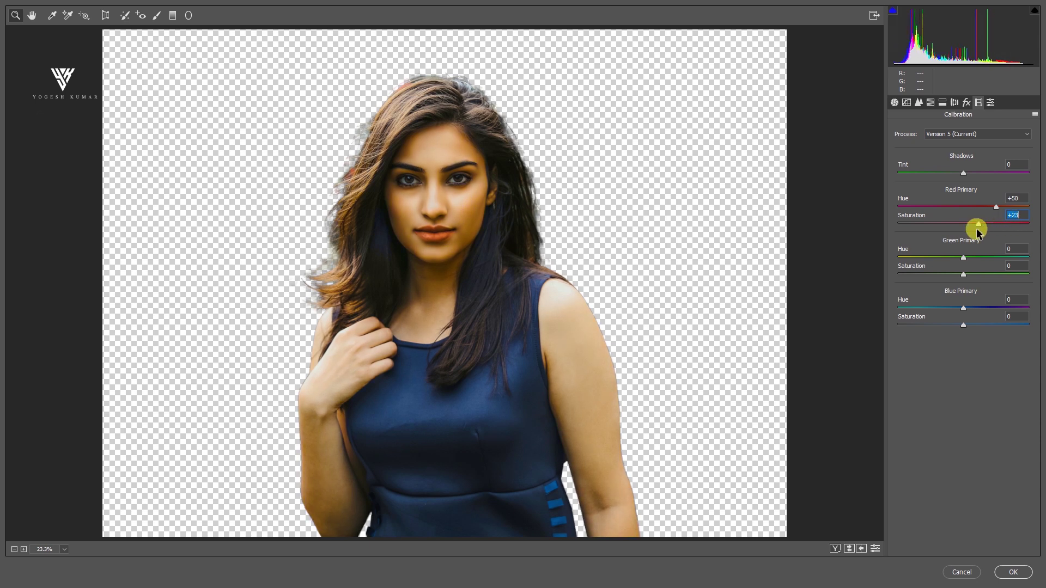
drag(964, 256, 1044, 249)
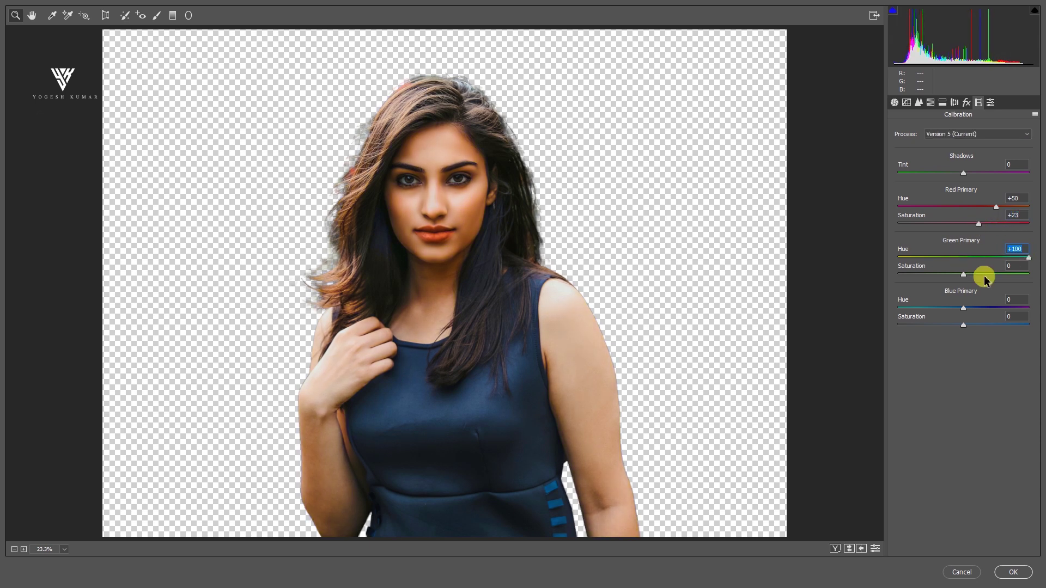
drag(958, 276, 939, 284)
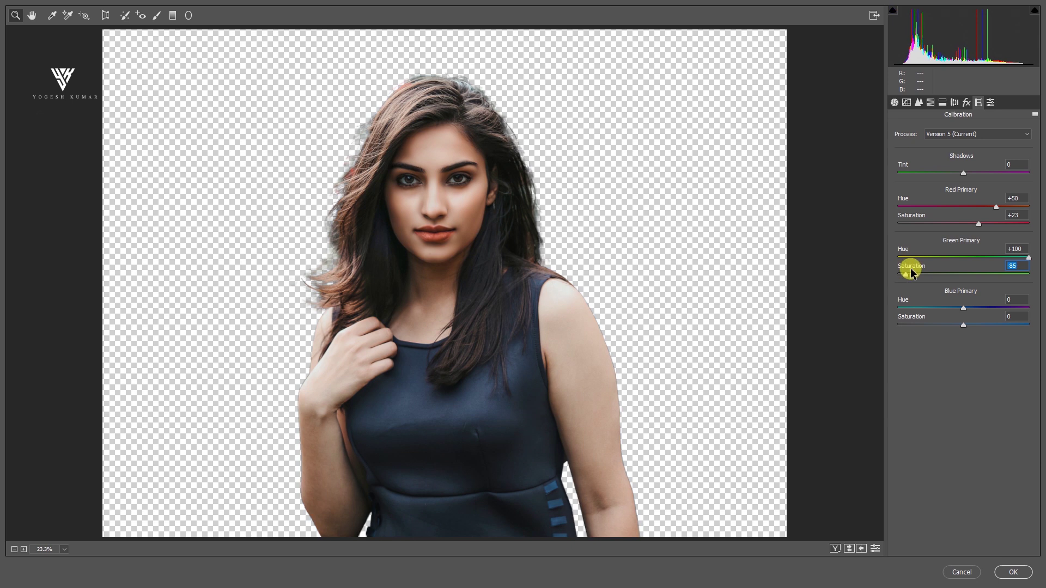
drag(963, 308, 857, 299)
drag(962, 326, 908, 327)
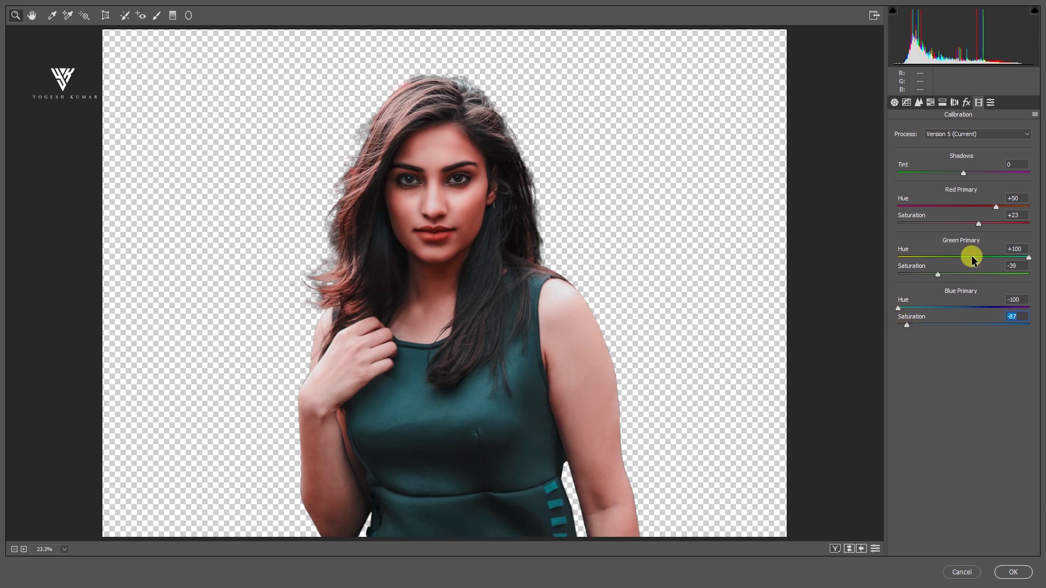
- Fine-tune primaries to Red +100/+12, Green +100/-64, Blue -100/-62
mouse_move(936, 277)
mouse_down()
mouse_move(885, 277)
mouse_move(942, 277)
mouse_move(924, 281)
mouse_up()
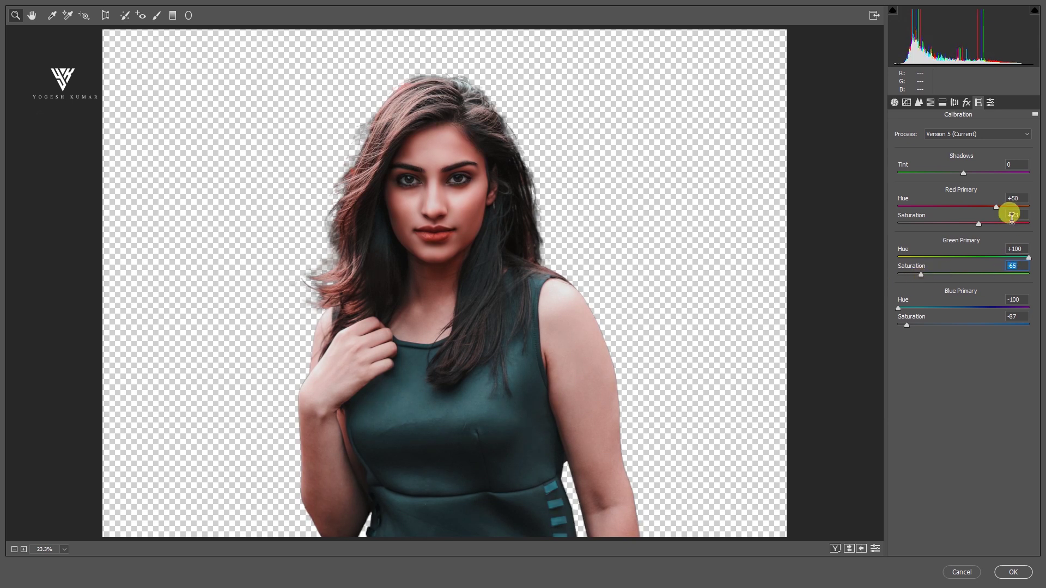
mouse_move(995, 206)
mouse_down()
mouse_move(1042, 208)
mouse_move(963, 223)
mouse_up()
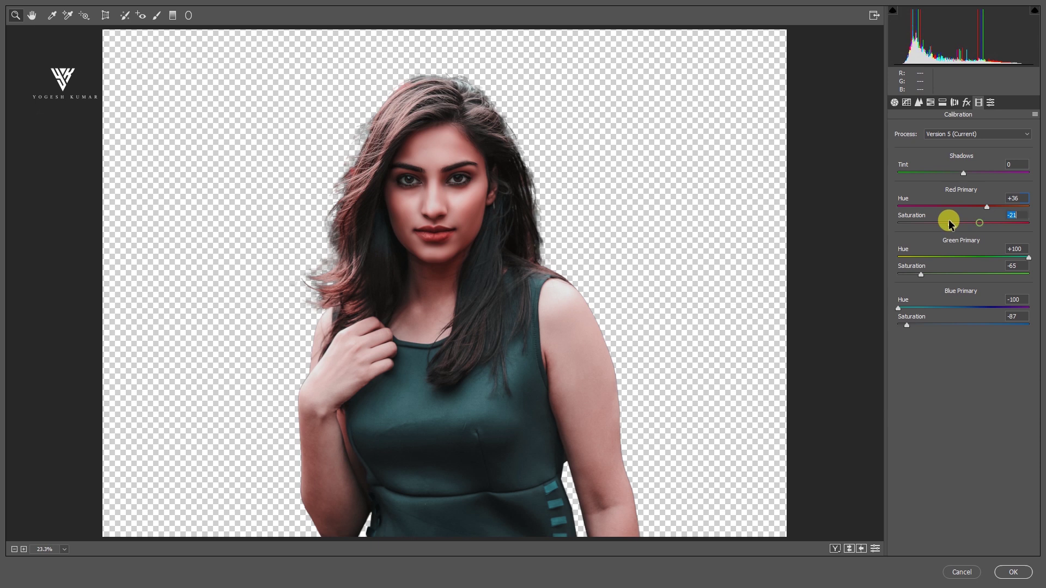
mouse_move(974, 226)
mouse_down()
mouse_move(1038, 207)
mouse_move(957, 218)
mouse_move(980, 222)
mouse_up()
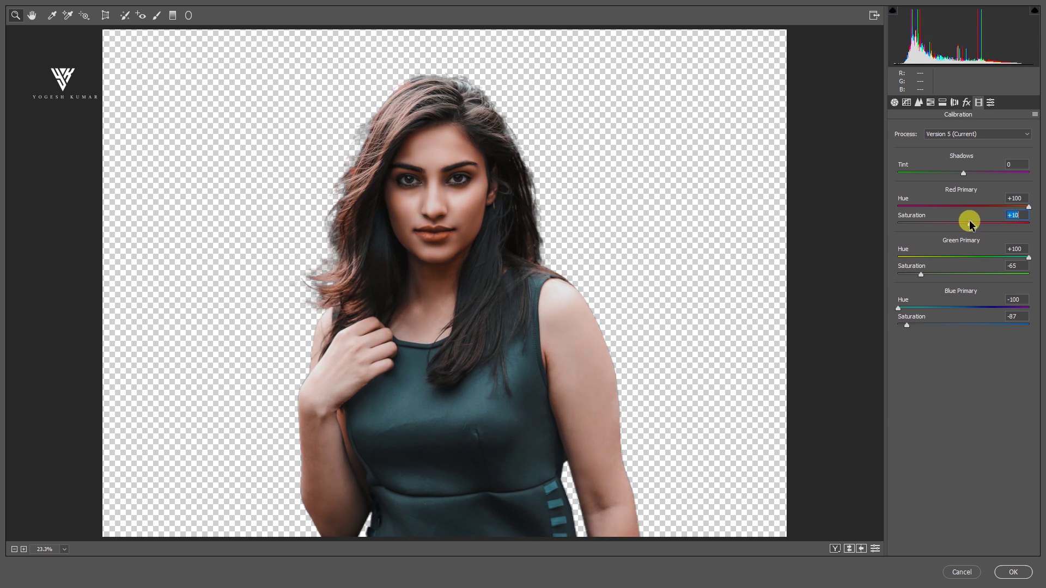
mouse_move(923, 275)
mouse_down()
mouse_move(906, 273)
mouse_move(925, 273)
mouse_up()
mouse_move(916, 326)
mouse_down()
mouse_move(941, 325)
mouse_move(925, 328)
mouse_up()
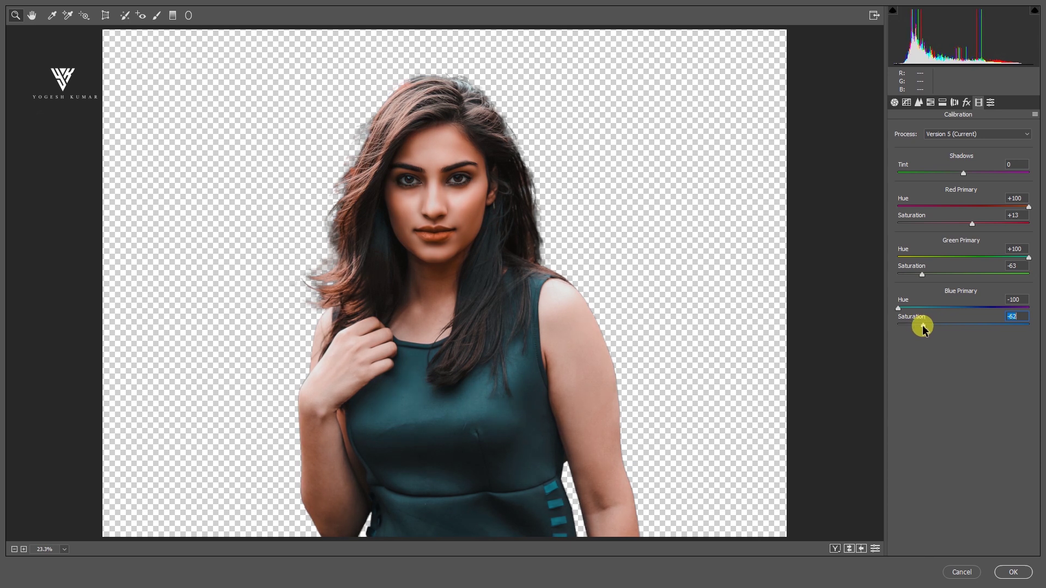
drag(1020, 208, 1038, 207)
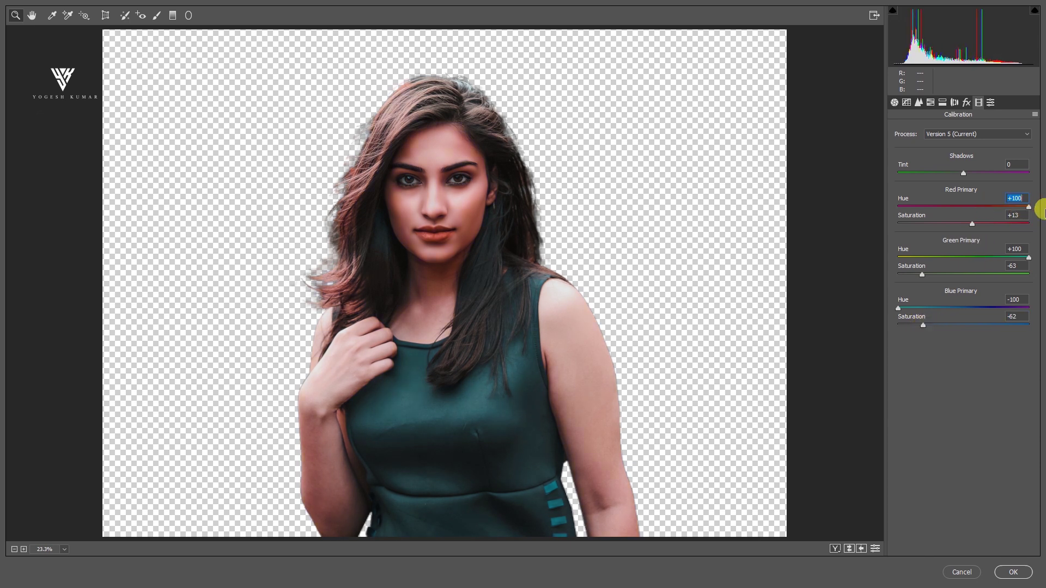
mouse_move(984, 226)
mouse_down()
mouse_move(963, 224)
mouse_move(972, 226)
mouse_up()
mouse_move(923, 275)
mouse_down()
mouse_move(941, 272)
mouse_move(921, 275)
mouse_up()
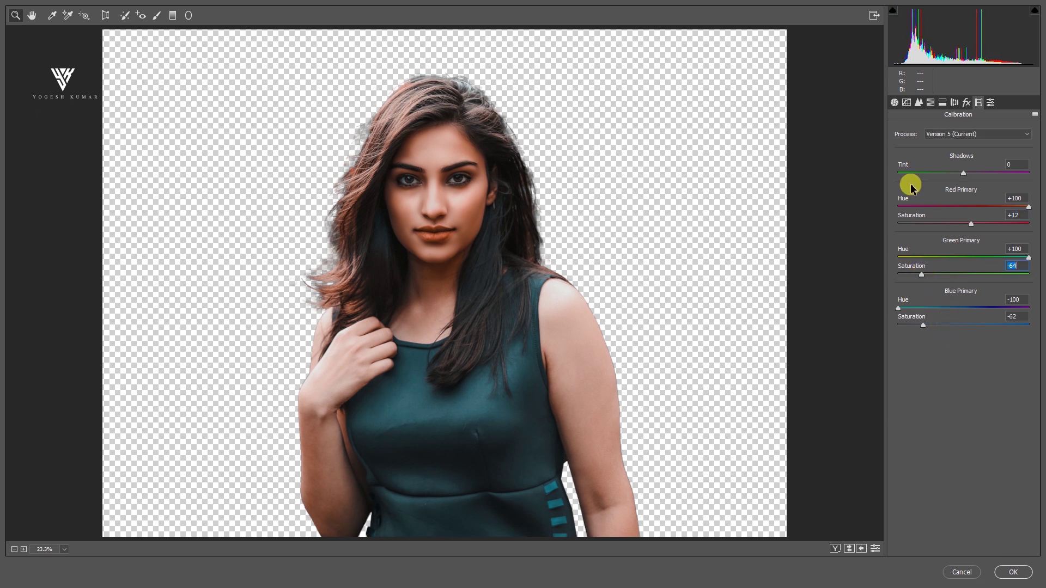
click(930, 103)
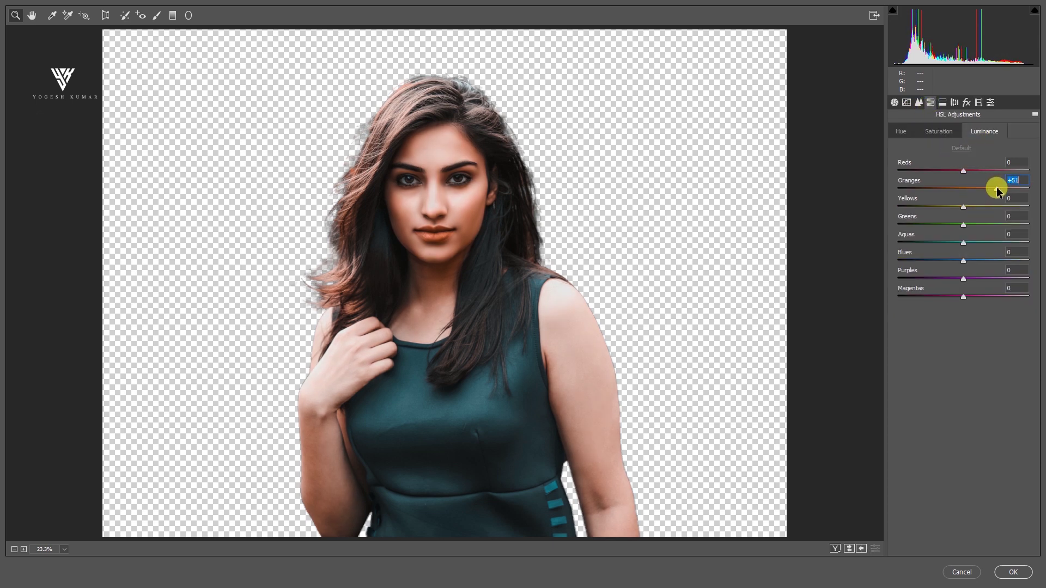
- Lower Oranges and Reds luminance, and desaturate Oranges and Yellows in HSL
drag(993, 190, 971, 196)
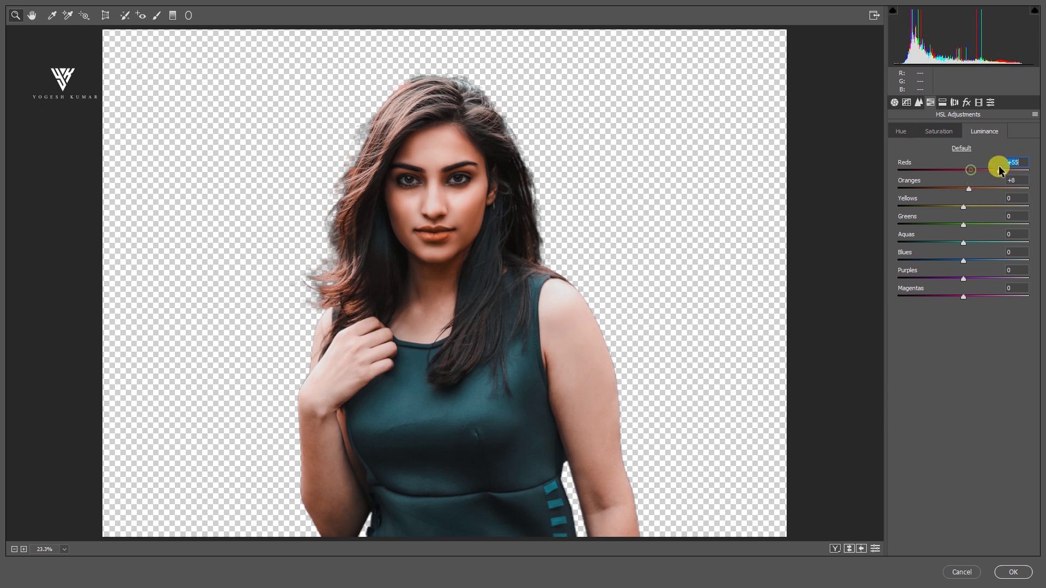
drag(984, 170, 971, 174)
click(936, 132)
drag(962, 187, 942, 190)
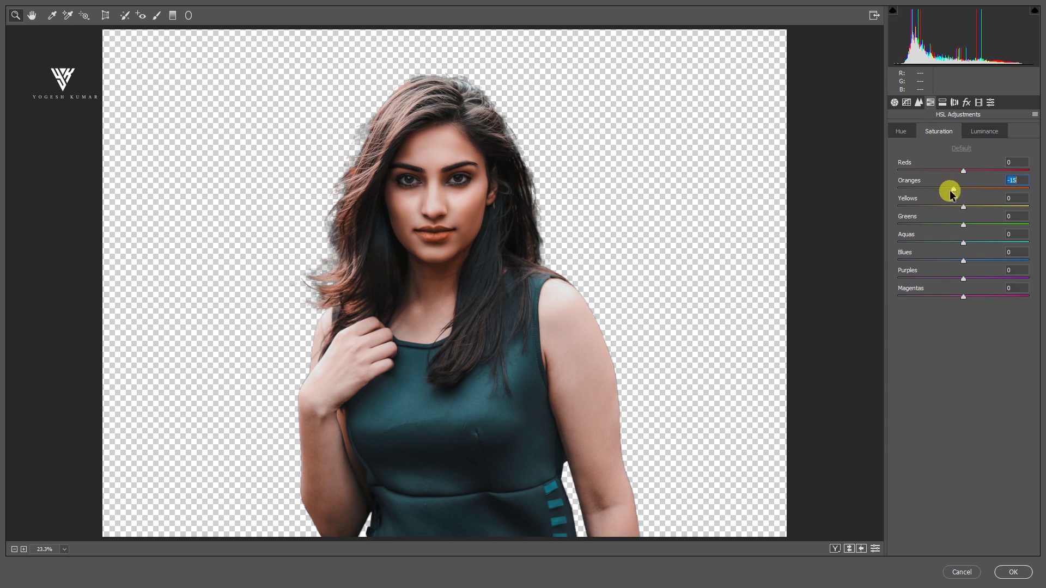
drag(964, 207, 938, 208)
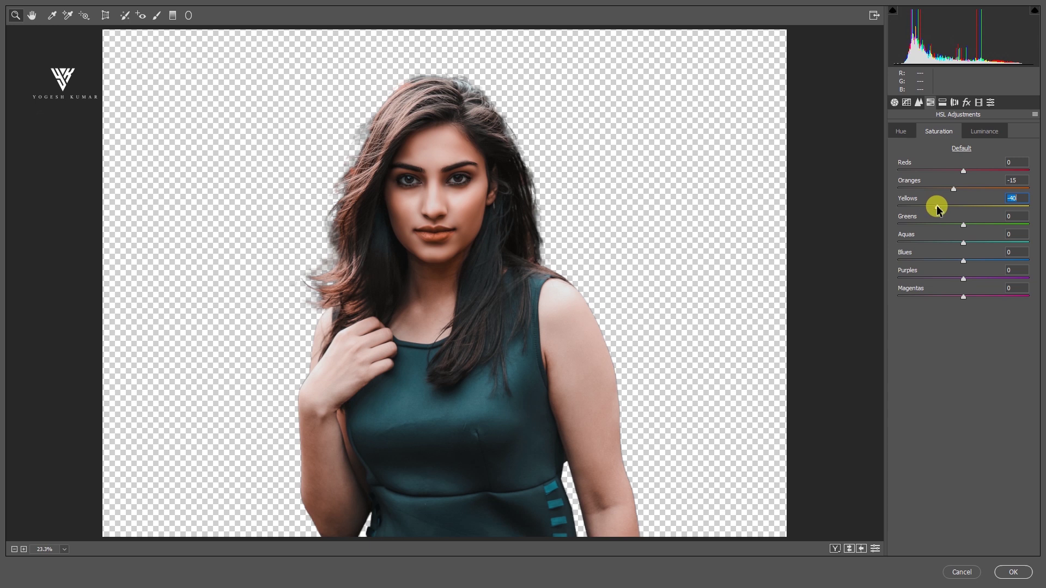
- Shift the Blues hue to -7 and ease Blue Primary saturation back to -47
click(901, 132)
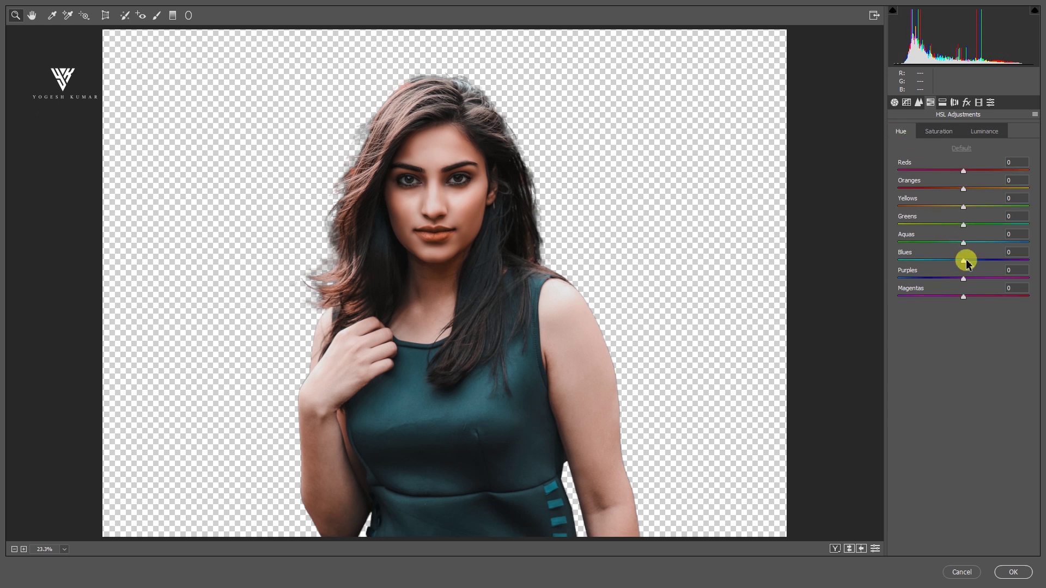
mouse_move(907, 261)
mouse_down()
mouse_move(1038, 251)
mouse_move(976, 260)
mouse_up()
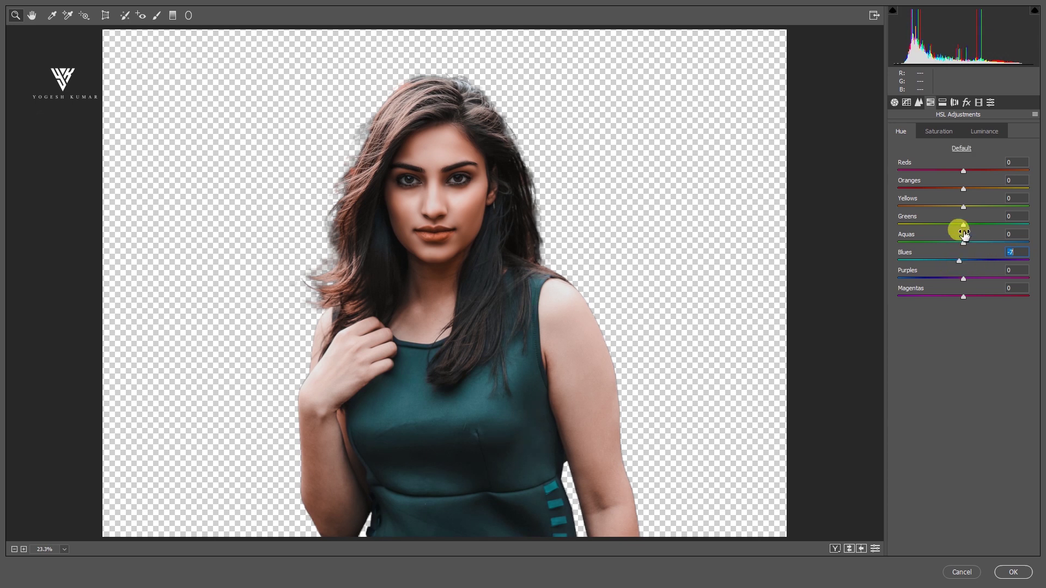
click(979, 103)
mouse_move(924, 325)
mouse_down()
mouse_move(951, 326)
mouse_move(941, 327)
mouse_up()
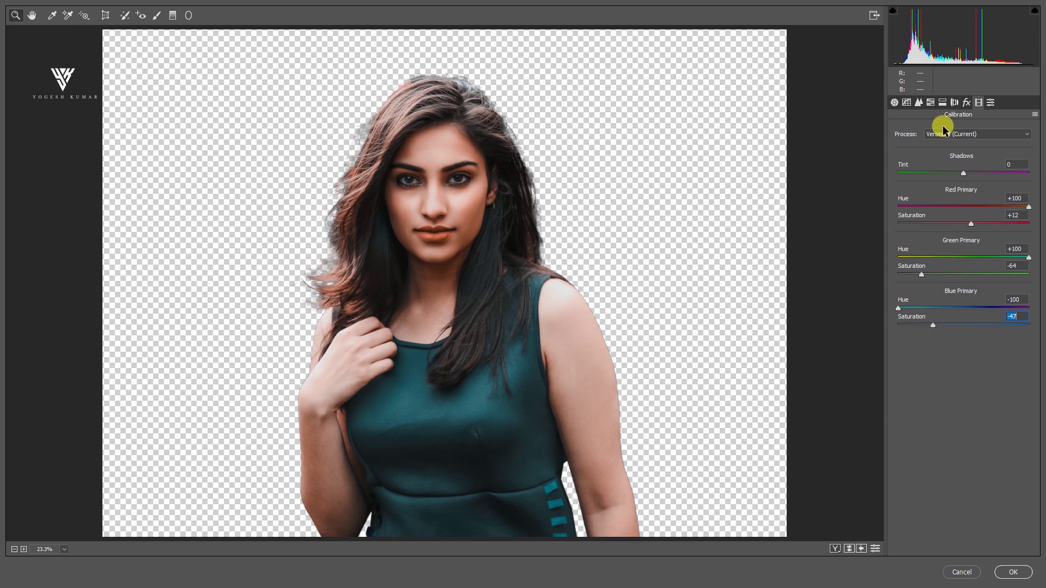
click(920, 104)
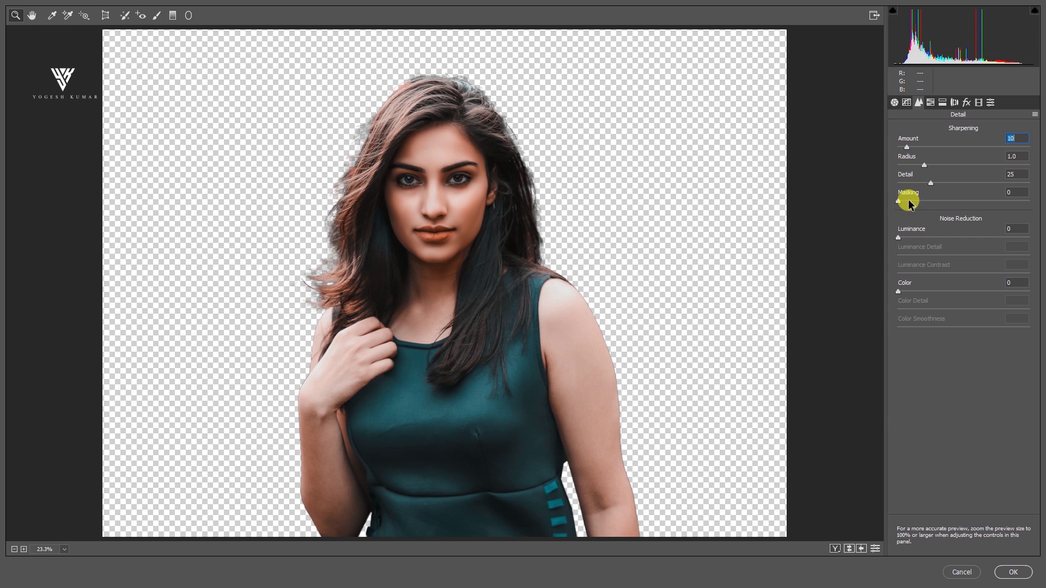
- Set sharpening Masking to 6, review Tone Curve and Basic, and commit the Camera Raw grade
drag(907, 204, 907, 206)
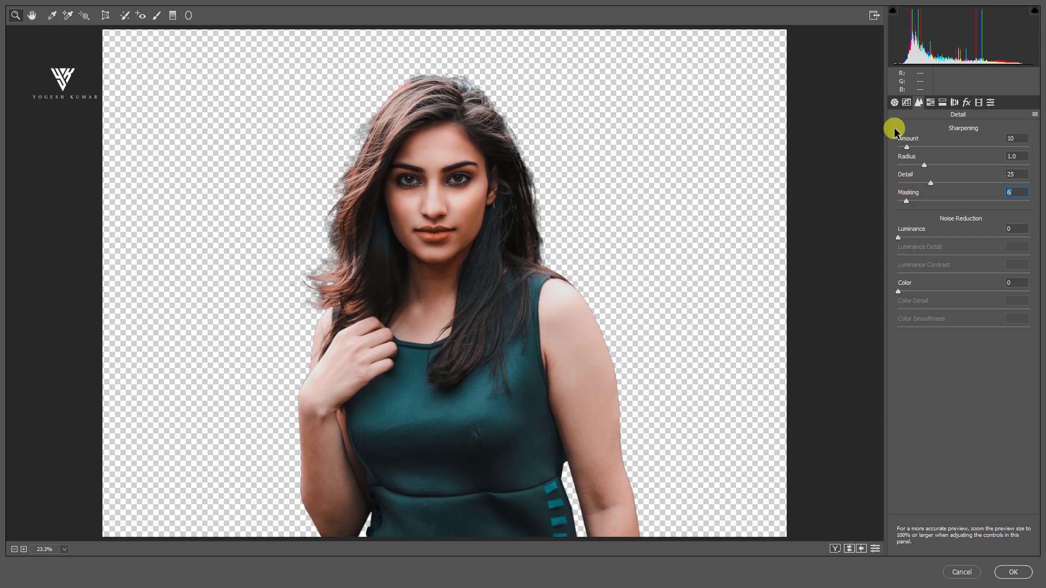
click(906, 103)
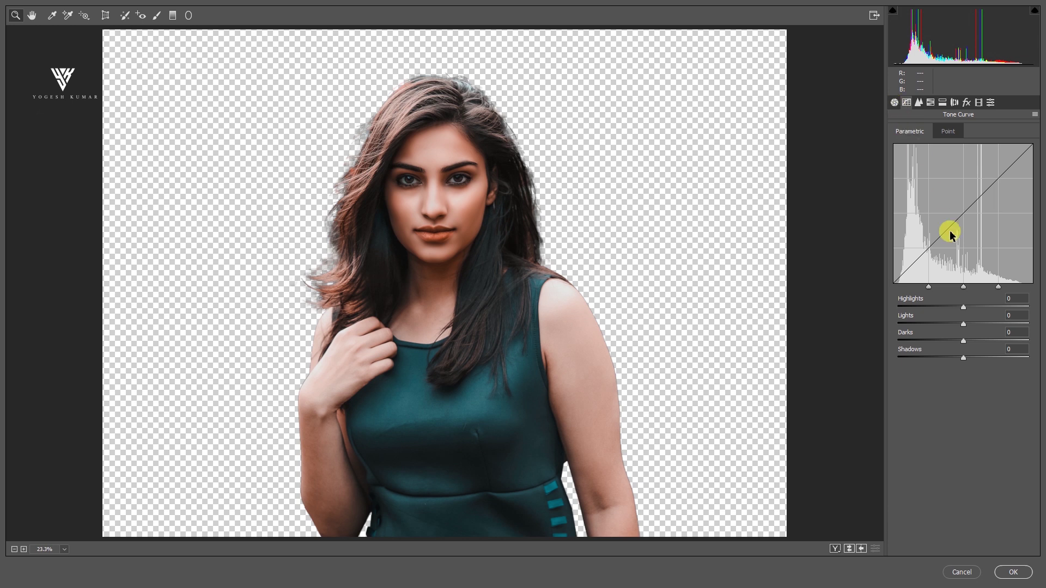
mouse_move(963, 308)
mouse_down()
mouse_move(930, 306)
mouse_move(987, 306)
mouse_move(959, 312)
mouse_move(965, 322)
mouse_up()
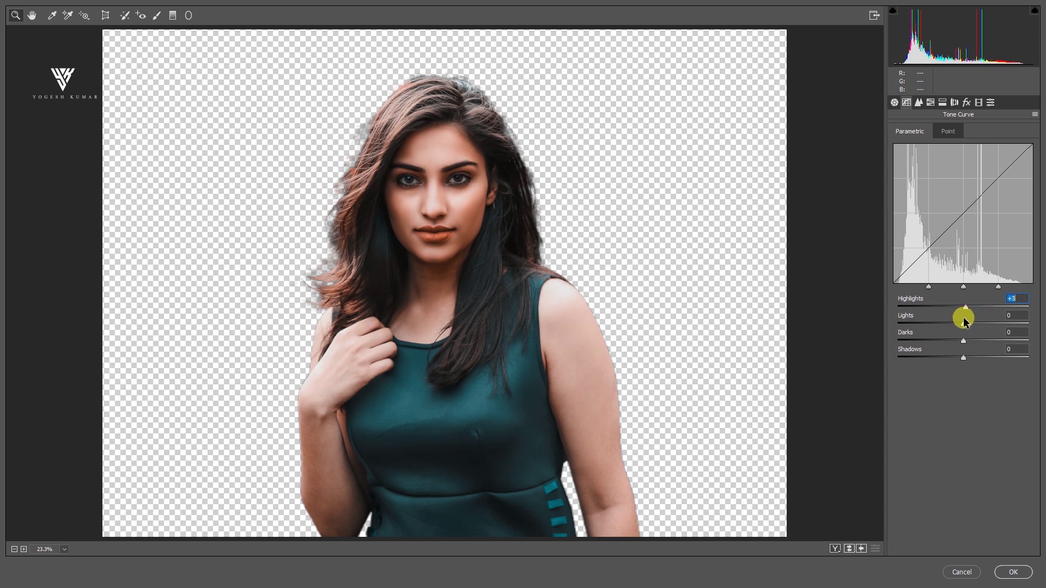
click(895, 103)
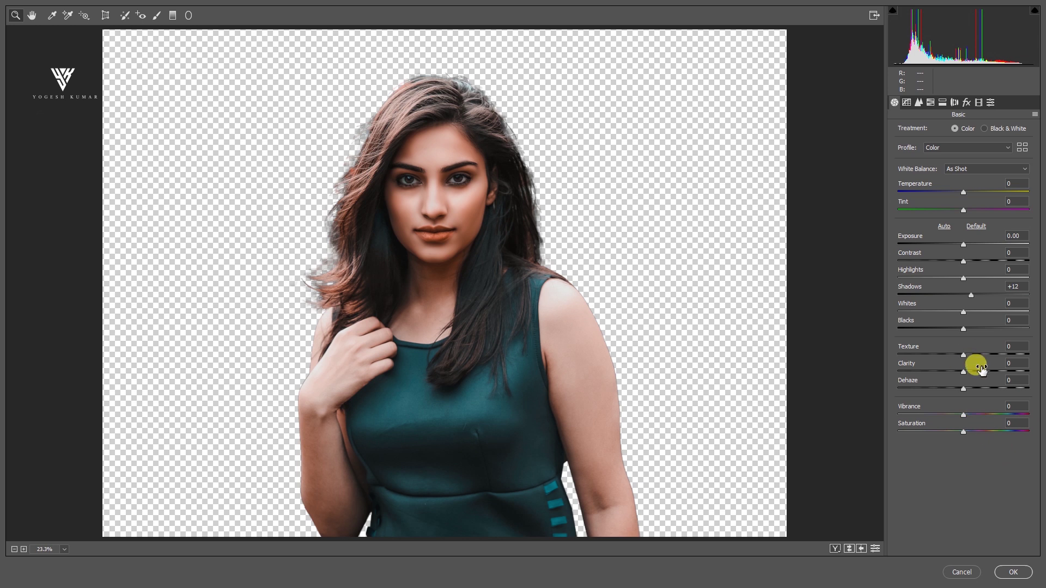
click(1014, 572)
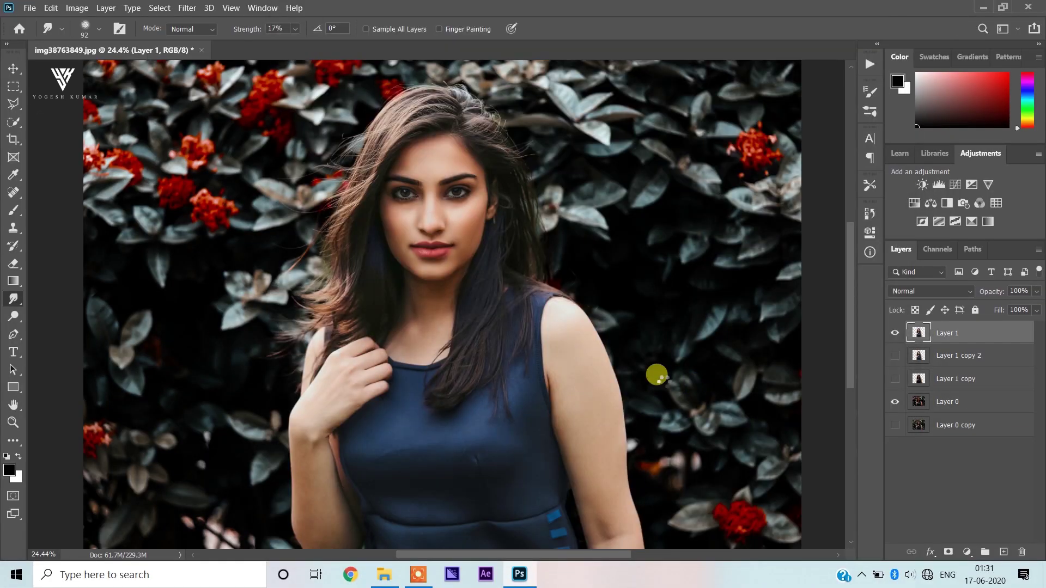
- Add a Curves layer clipped to Layer 1 with the midpoint at Input 112, Output 62
scroll(462, 300, down, 2)
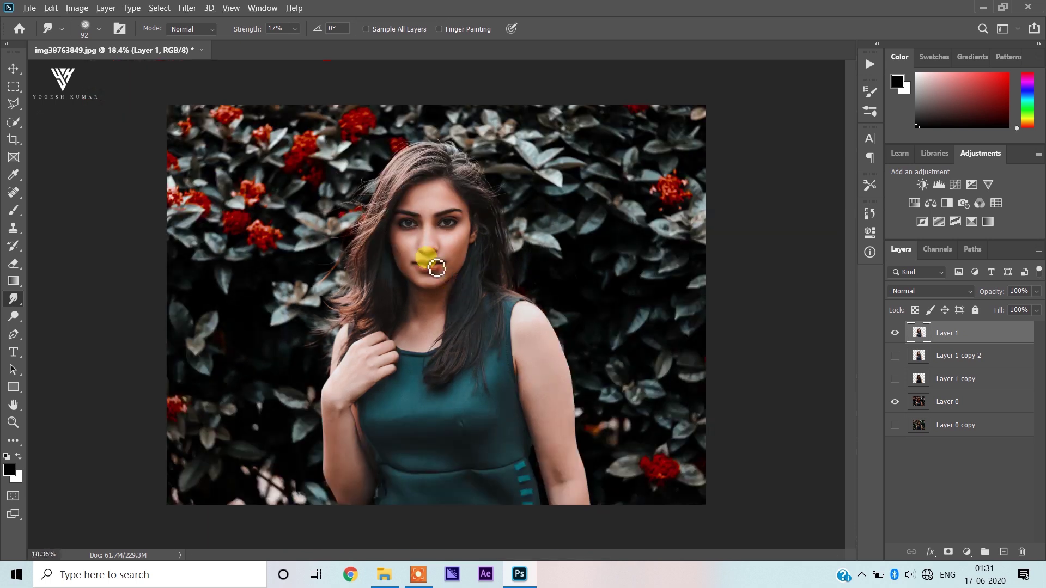
scroll(428, 262, up, 5)
scroll(420, 218, up, 3)
scroll(412, 205, down, 3)
scroll(422, 220, down, 2)
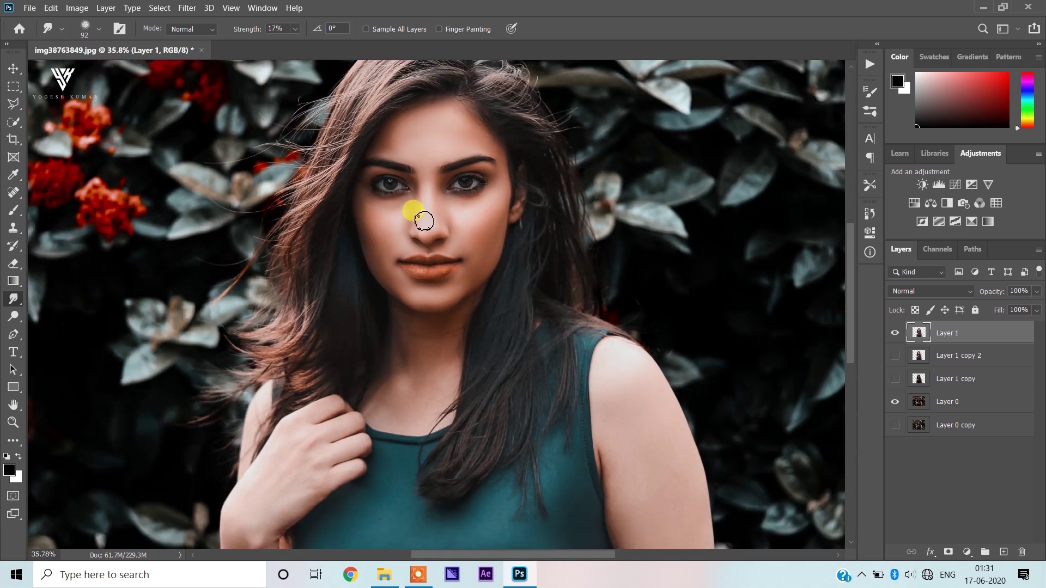
scroll(420, 221, down, 1)
scroll(420, 229, down, 2)
scroll(428, 239, up, 1)
scroll(430, 242, up, 1)
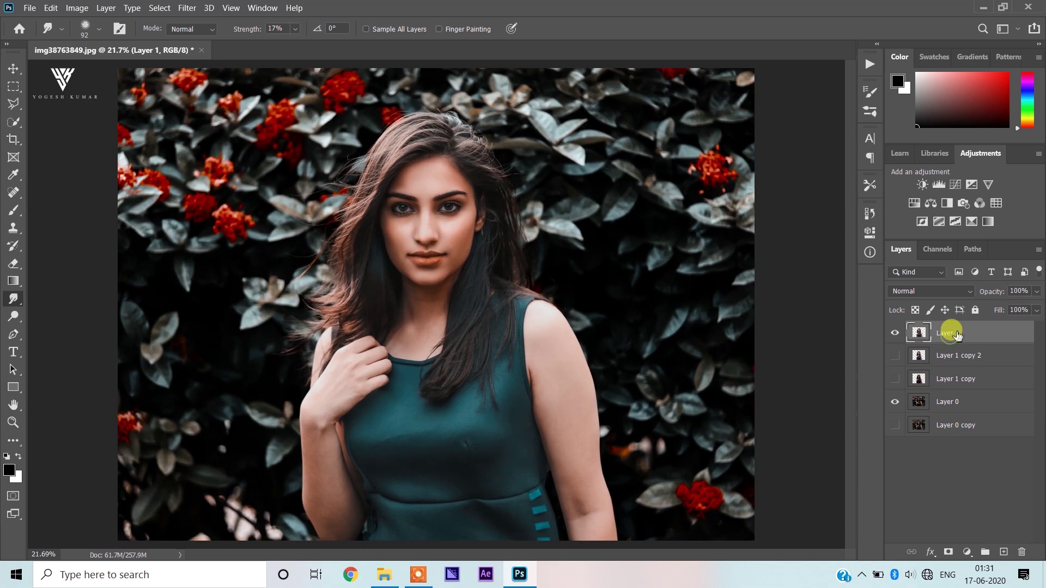
click(957, 185)
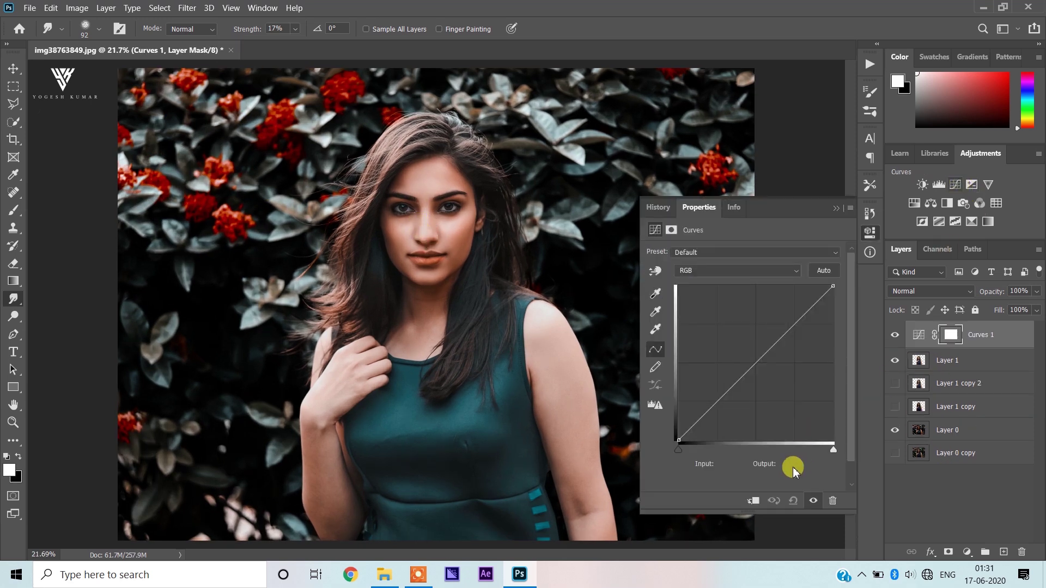
click(754, 502)
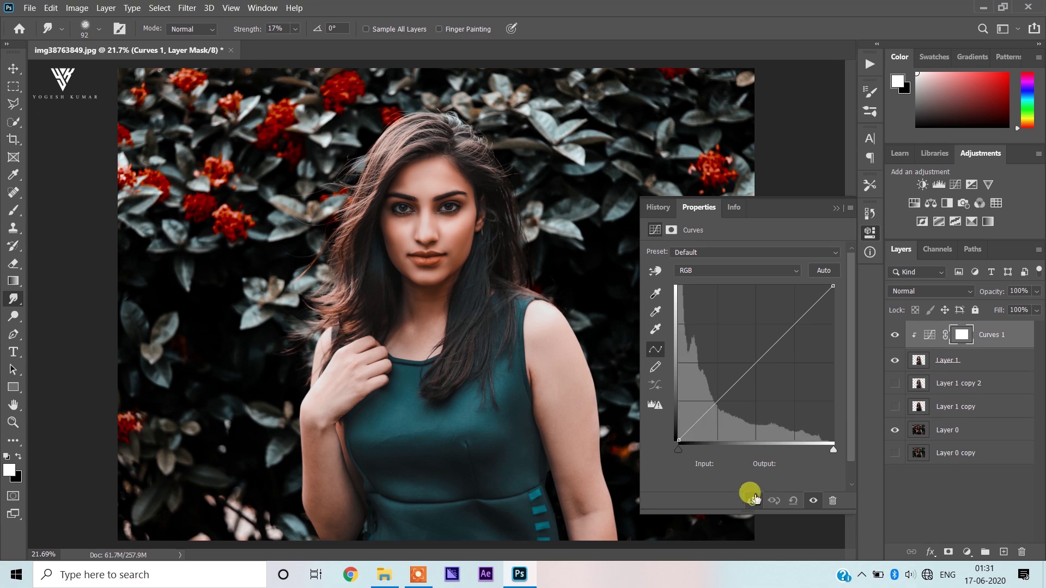
drag(759, 364, 747, 403)
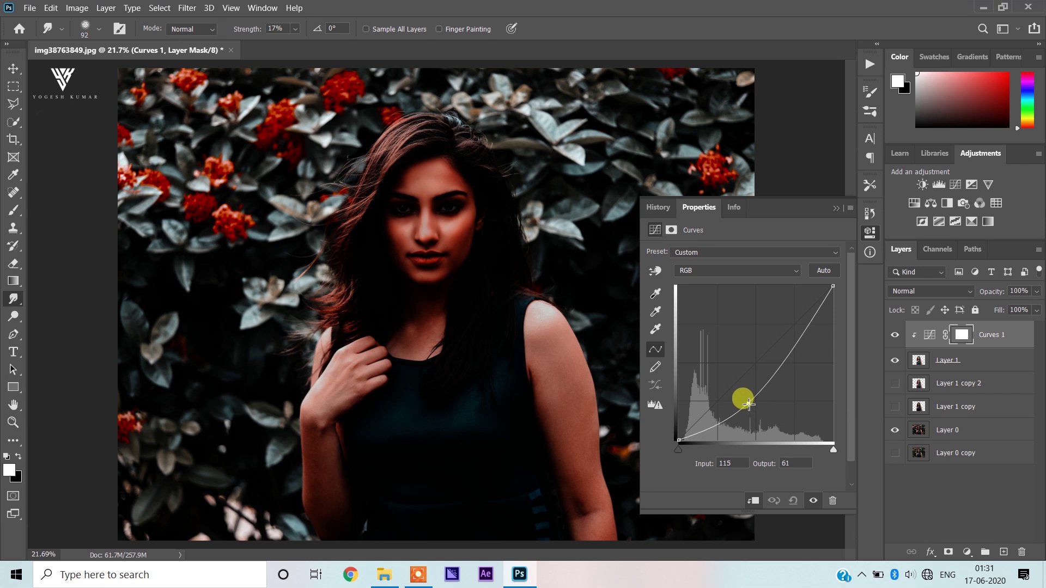
click(836, 210)
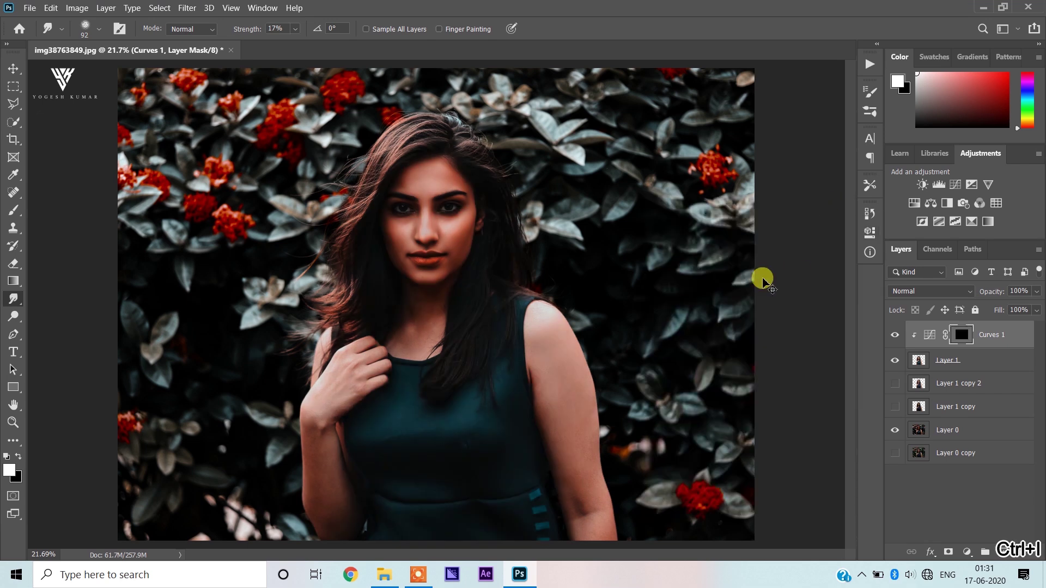
- Invert the Curves 1 mask to black and paint it back over the lower dress
key(ctrl+i)
click(14, 209)
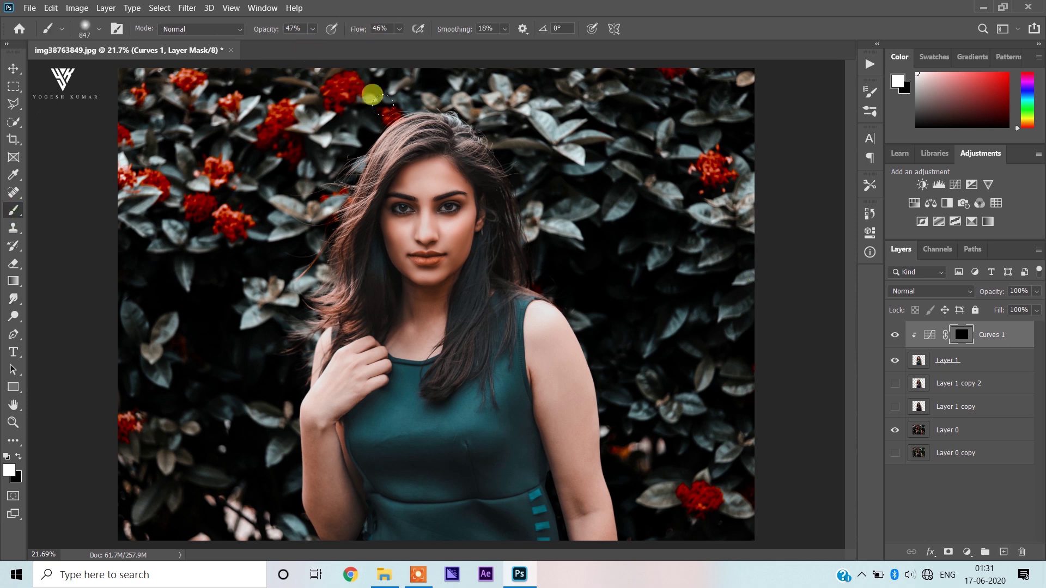
scroll(432, 353, up, 1)
scroll(448, 428, down, 3)
drag(509, 360, 497, 370)
drag(533, 404, 335, 452)
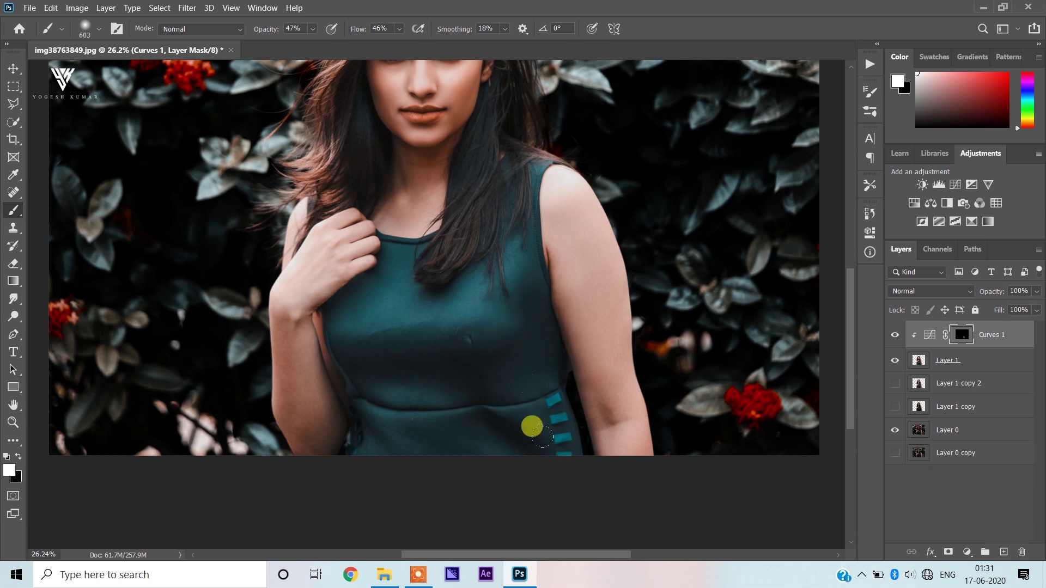
- Paint the Curves 1 mask back over the hair and torso, then fit the image on screen
scroll(396, 410, down, 1)
drag(410, 408, 425, 408)
mouse_move(410, 326)
mouse_down()
mouse_move(421, 259)
mouse_move(368, 412)
mouse_up()
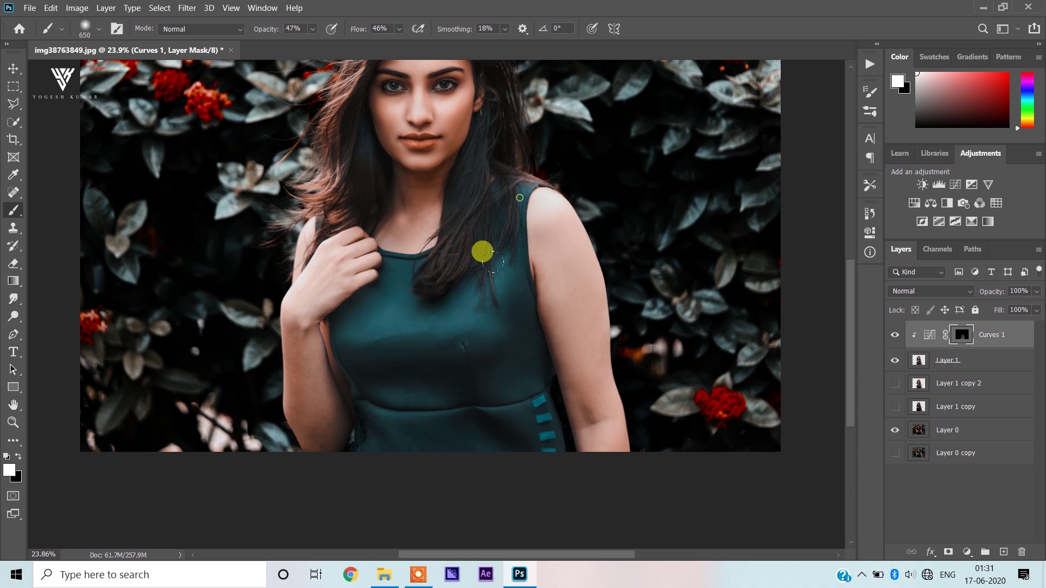
mouse_move(368, 413)
mouse_down()
mouse_move(322, 208)
mouse_move(388, 155)
mouse_move(496, 248)
mouse_move(462, 312)
mouse_up()
scroll(349, 283, up, 3)
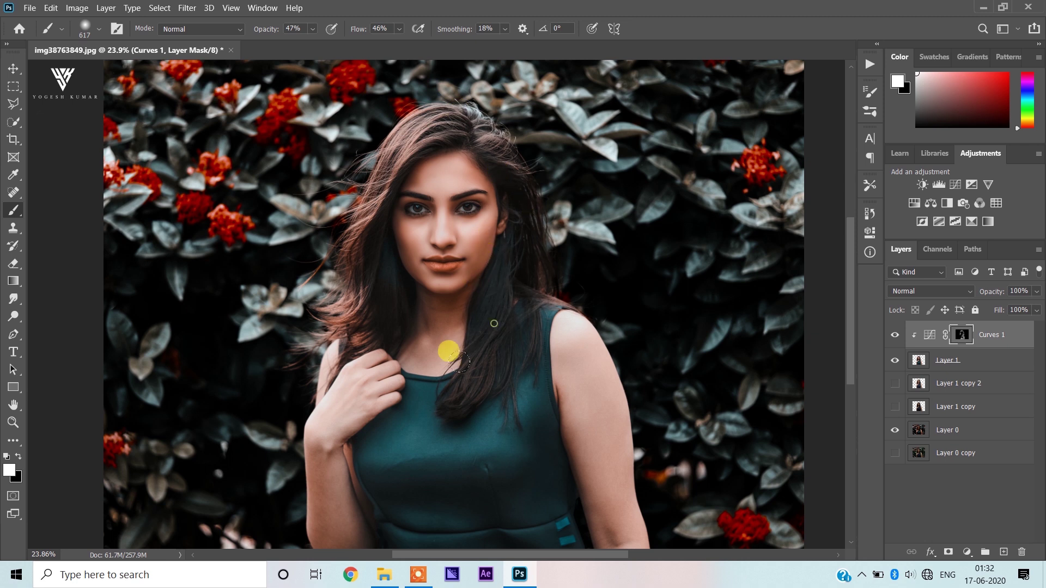
scroll(488, 311, down, 5)
mouse_move(479, 218)
mouse_down()
mouse_move(420, 406)
mouse_move(596, 364)
mouse_up()
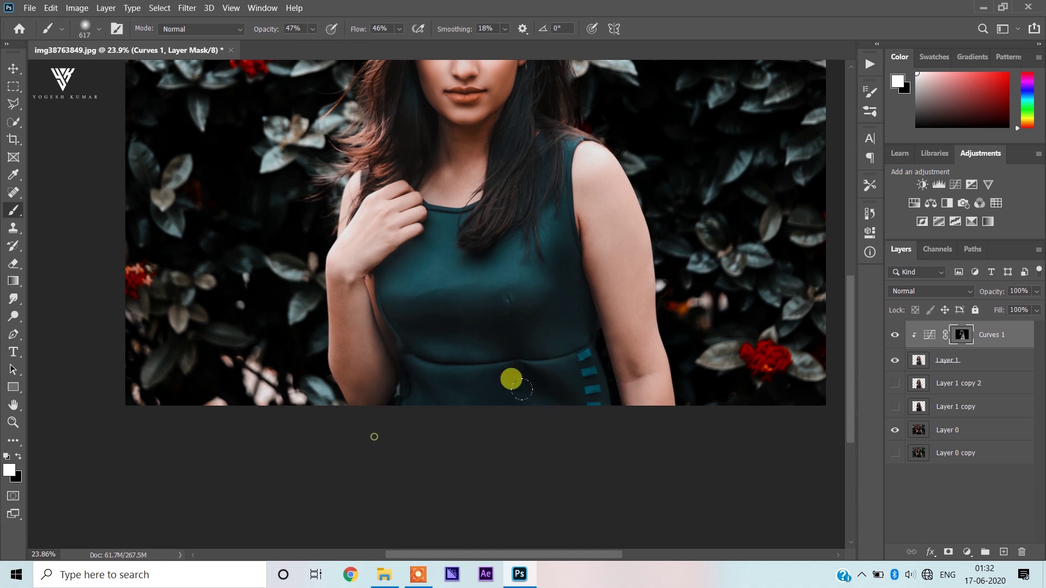
key(ctrl+0)
click(948, 362)
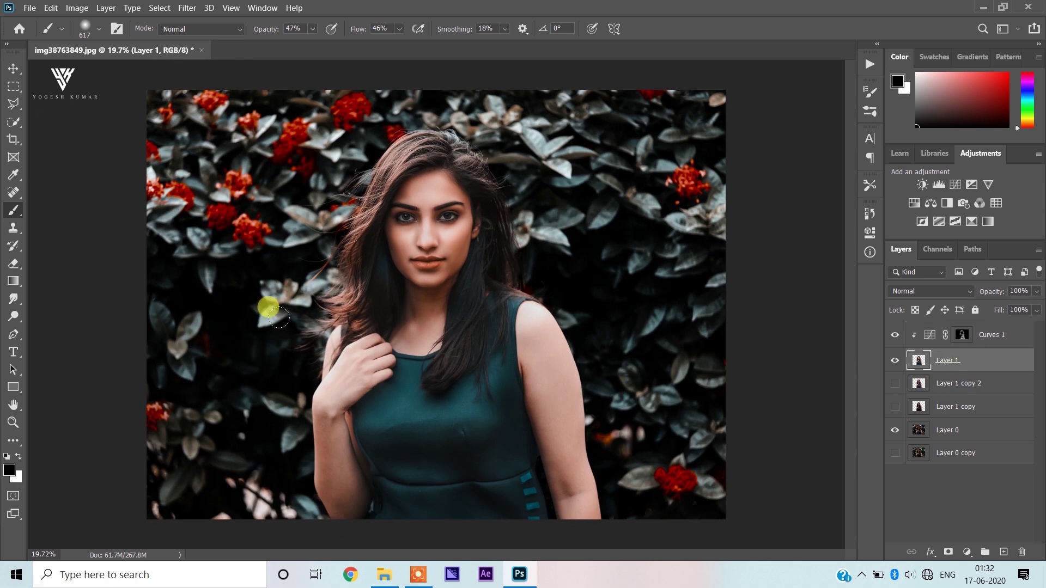
- Dodge the woman's right cheek and chin on Layer 1 at 23% midtone exposure
click(13, 316)
scroll(304, 249, up, 1)
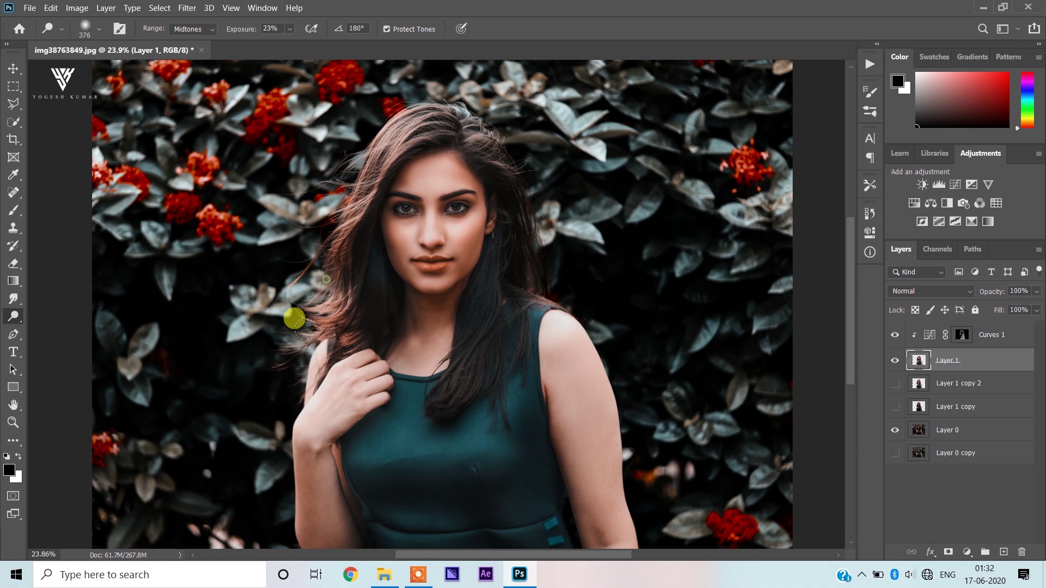
scroll(456, 241, up, 1)
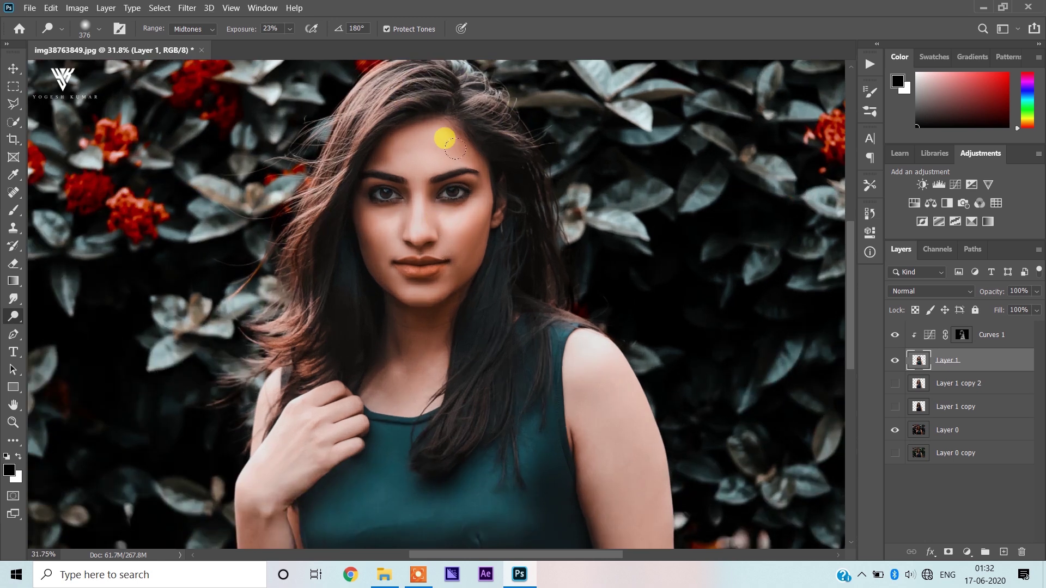
scroll(451, 140, up, 1)
drag(416, 177, 376, 163)
scroll(362, 233, up, 1)
drag(432, 215, 409, 199)
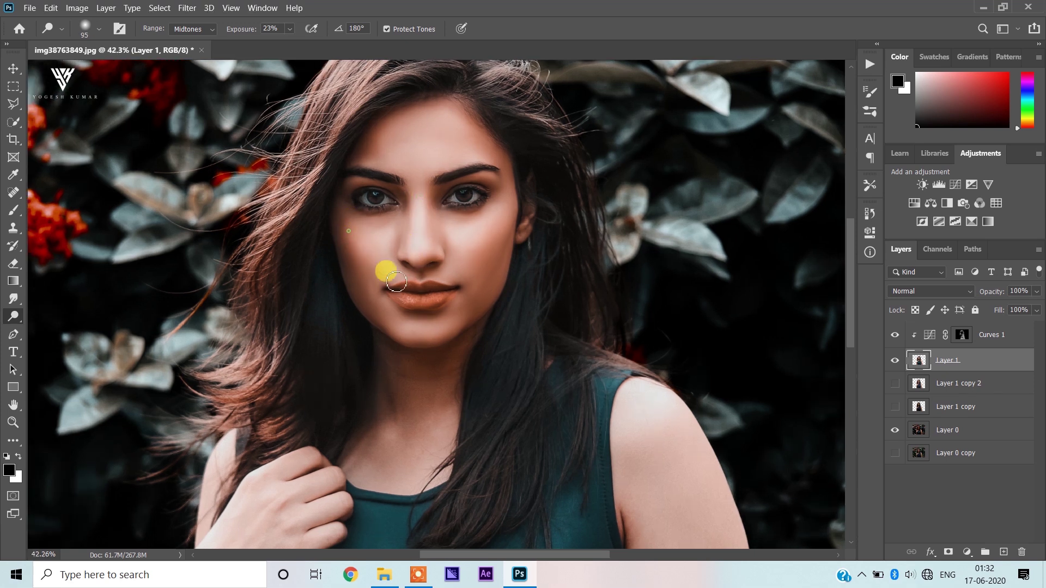
drag(463, 242, 443, 249)
drag(515, 193, 461, 277)
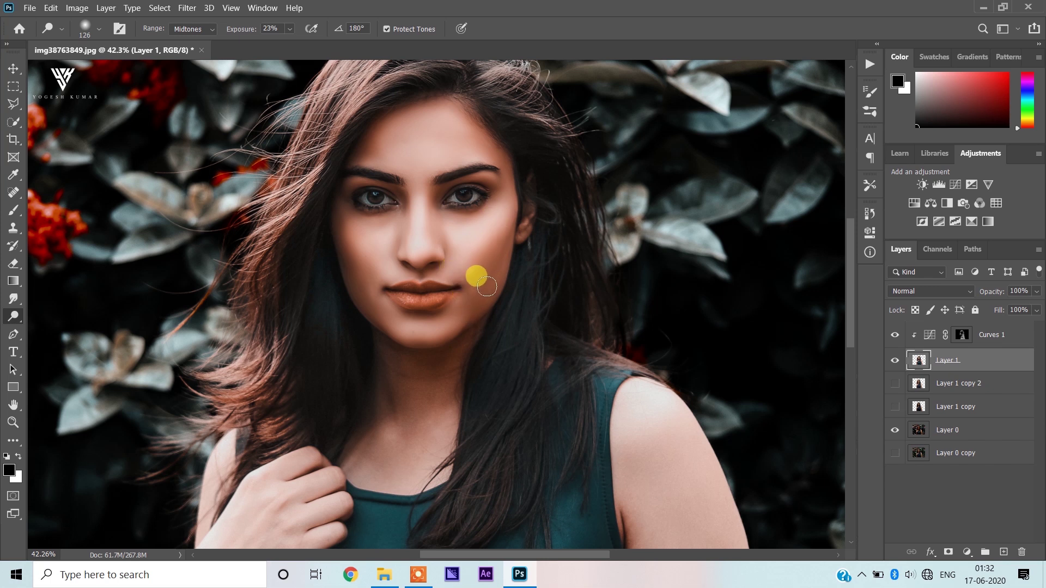
mouse_move(466, 295)
mouse_down()
mouse_move(392, 319)
mouse_move(402, 297)
mouse_move(373, 276)
mouse_move(363, 283)
mouse_move(466, 285)
mouse_up()
- Dodge highlights onto the woman's upper and lower lips
scroll(401, 297, up, 6)
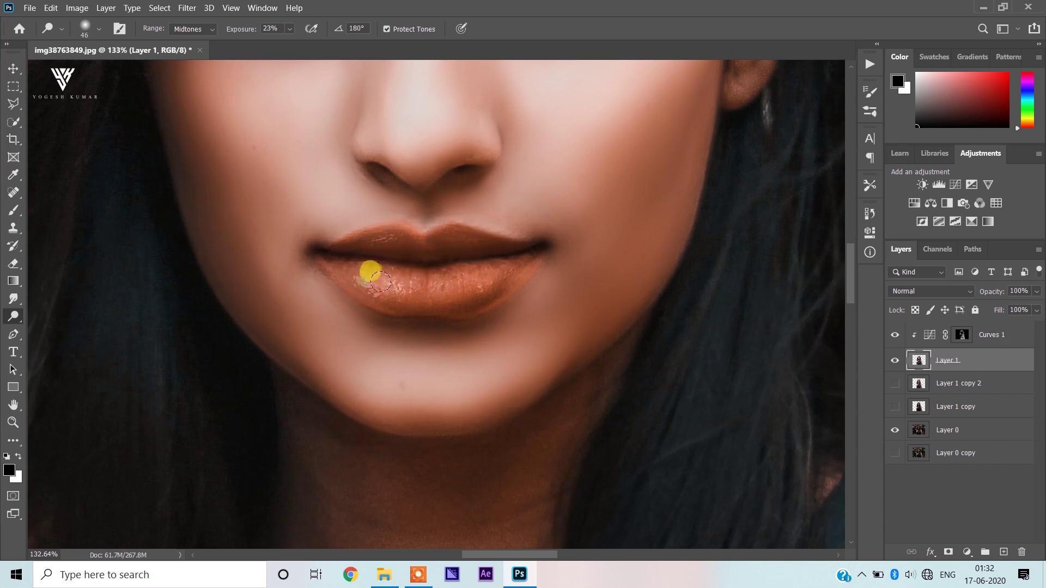
drag(434, 240, 359, 238)
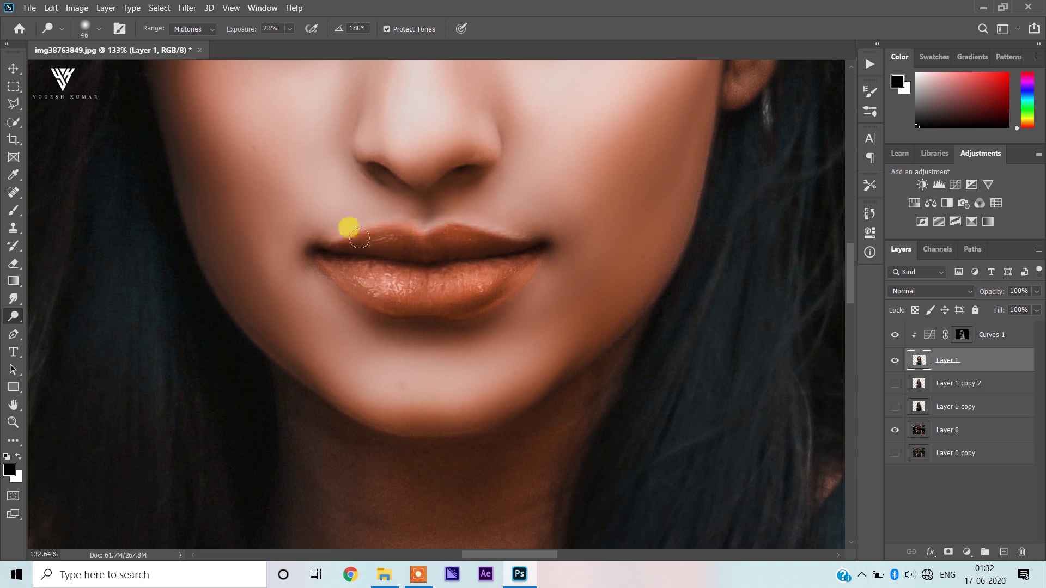
scroll(360, 237, up, 1)
mouse_move(393, 306)
mouse_down()
mouse_move(397, 287)
mouse_move(455, 302)
mouse_move(502, 280)
mouse_up()
scroll(474, 293, down, 5)
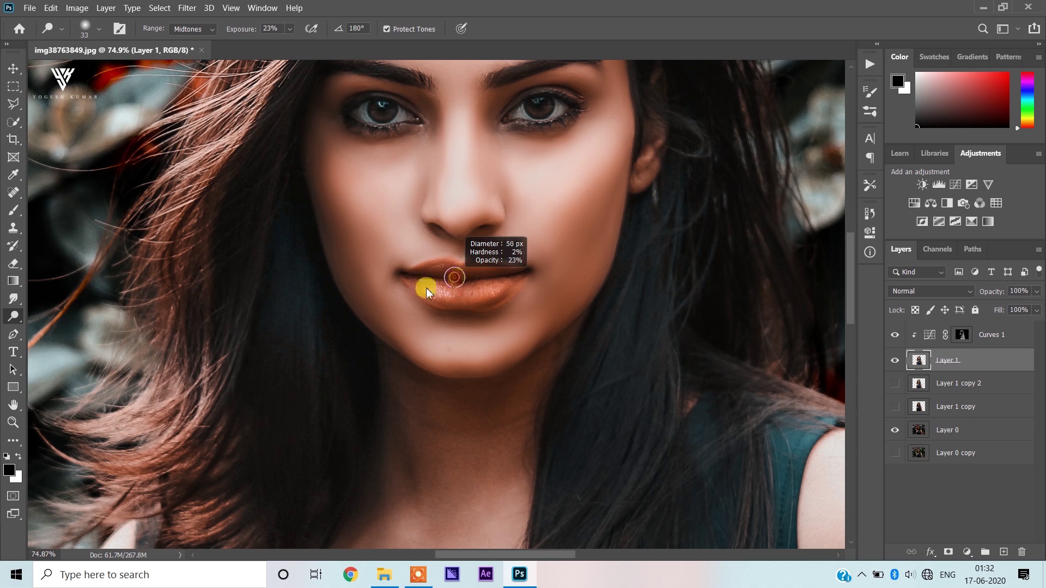
scroll(426, 293, up, 1)
mouse_move(402, 265)
mouse_down()
mouse_move(476, 271)
mouse_move(535, 257)
mouse_move(468, 281)
mouse_up()
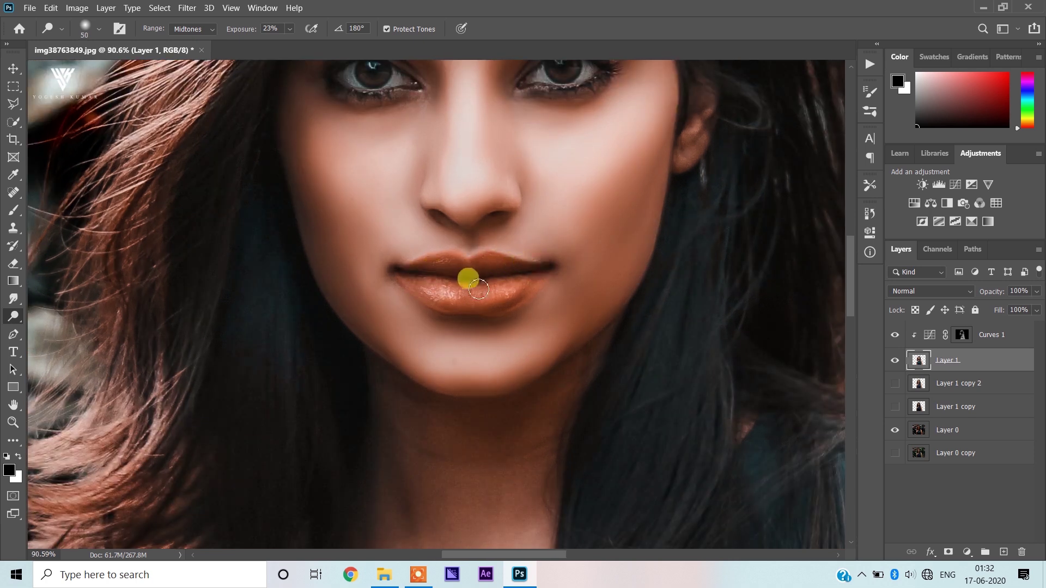
scroll(469, 262, down, 2)
scroll(414, 240, up, 2)
scroll(398, 196, up, 1)
drag(406, 188, 423, 188)
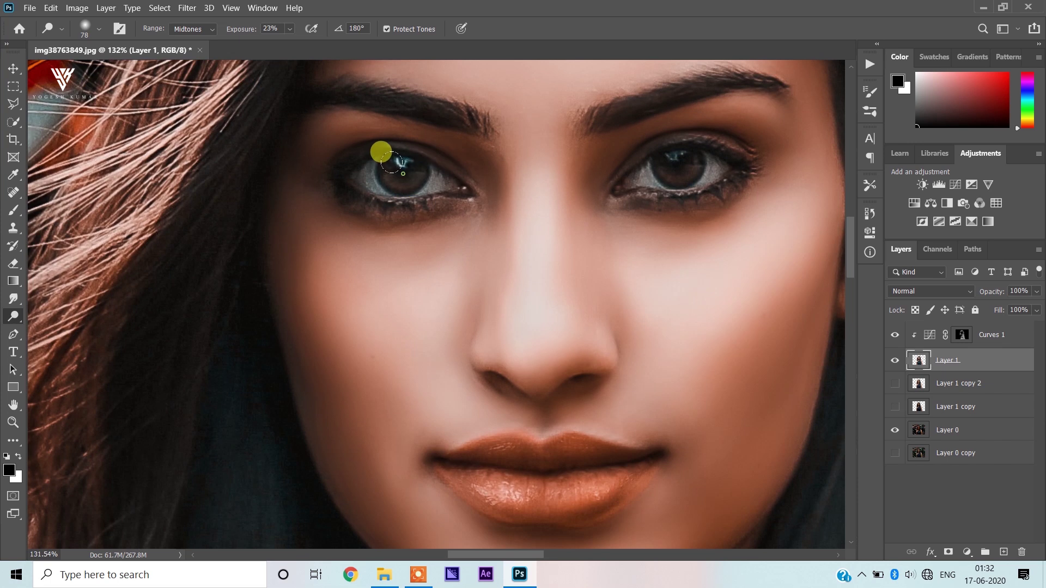
- Dab a first dodge highlight on the right eye and shrink the brush for fine work
click(668, 157)
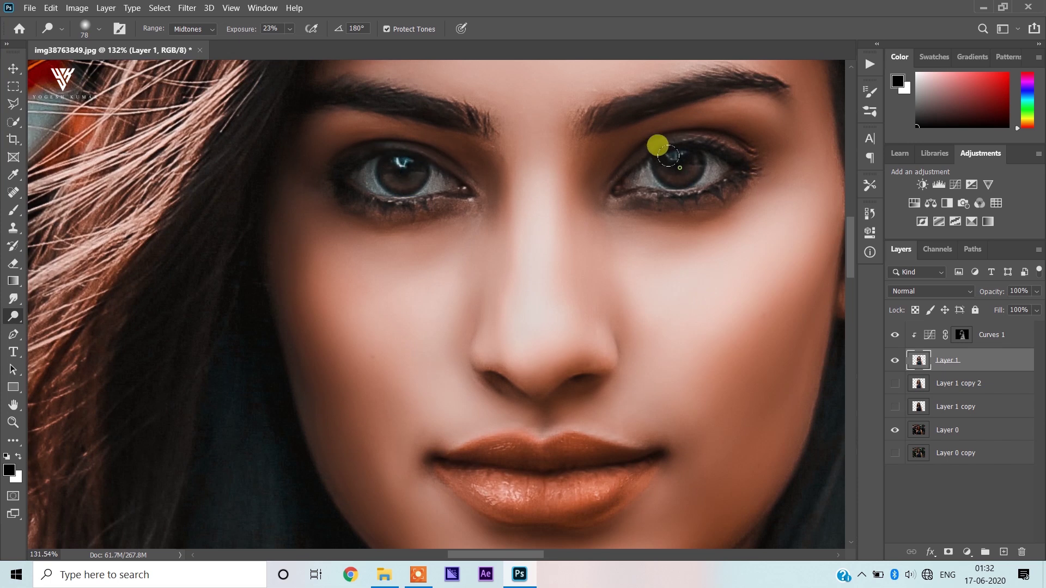
scroll(350, 159, up, 1)
mouse_move(349, 163)
mouse_down()
mouse_move(329, 164)
mouse_move(352, 169)
mouse_move(362, 143)
mouse_move(386, 193)
mouse_move(329, 159)
mouse_move(372, 179)
mouse_move(505, 156)
mouse_move(485, 182)
mouse_move(502, 162)
mouse_move(522, 165)
mouse_move(518, 174)
mouse_move(458, 194)
mouse_move(541, 189)
mouse_up()
scroll(345, 156, up, 2)
scroll(541, 189, down, 3)
scroll(448, 273, down, 1)
scroll(565, 197, up, 1)
scroll(565, 196, up, 1)
scroll(615, 278, up, 2)
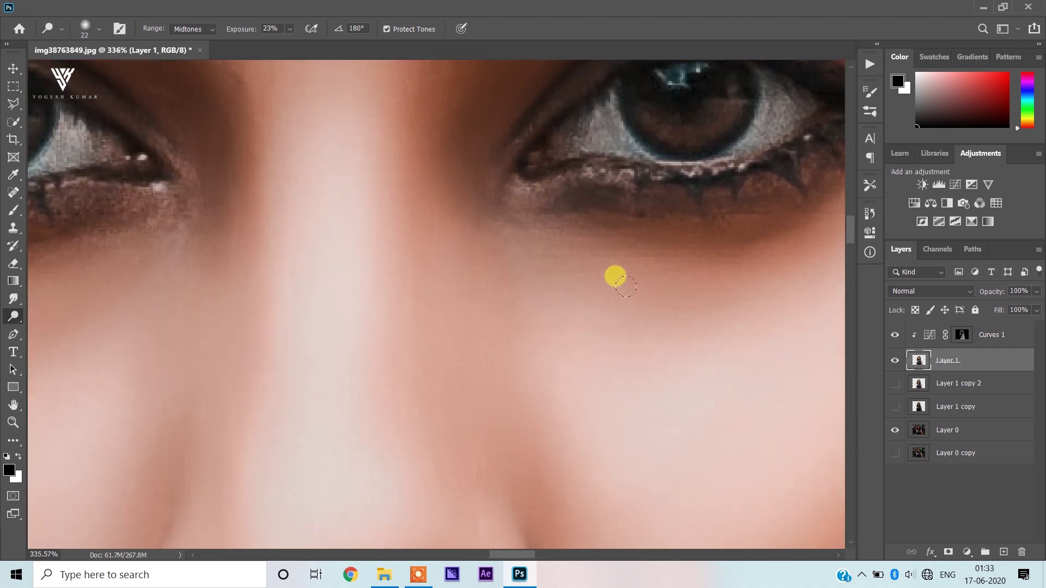
- Dodge the eye whites and irises to brighten them
drag(615, 278, 530, 229)
scroll(526, 226, up, 1)
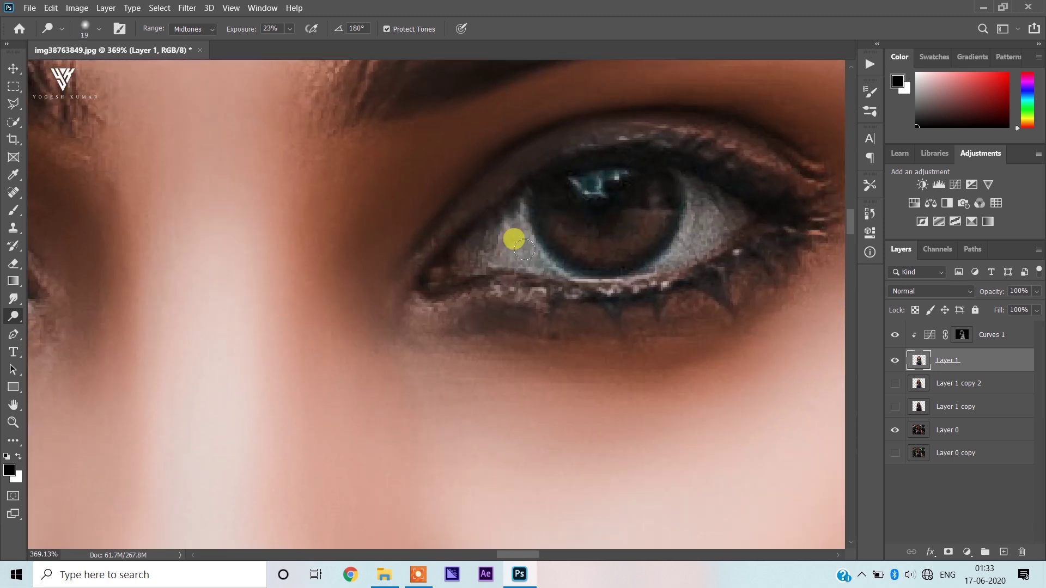
mouse_move(513, 218)
mouse_down()
mouse_move(481, 247)
mouse_move(671, 223)
mouse_move(692, 190)
mouse_move(695, 233)
mouse_move(729, 204)
mouse_up()
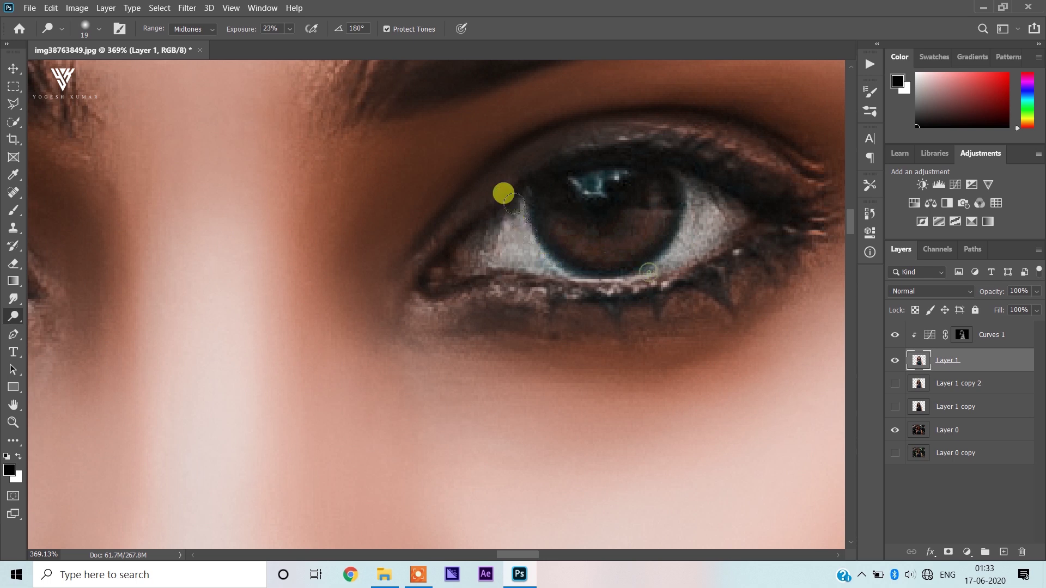
scroll(559, 235, down, 4)
key(bracketright)
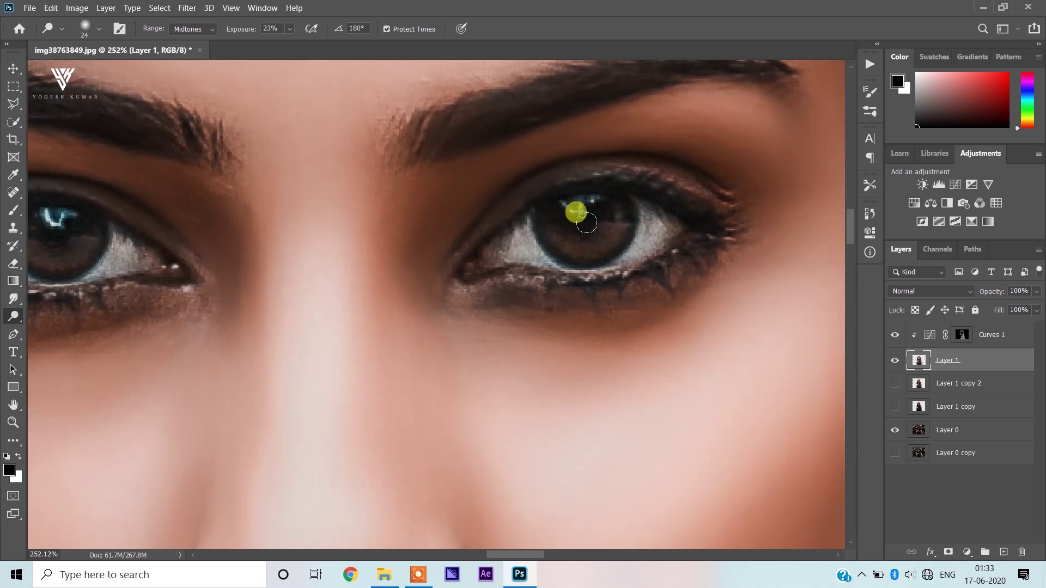
scroll(576, 215, down, 6)
scroll(486, 245, down, 6)
scroll(513, 269, down, 6)
scroll(514, 280, down, 6)
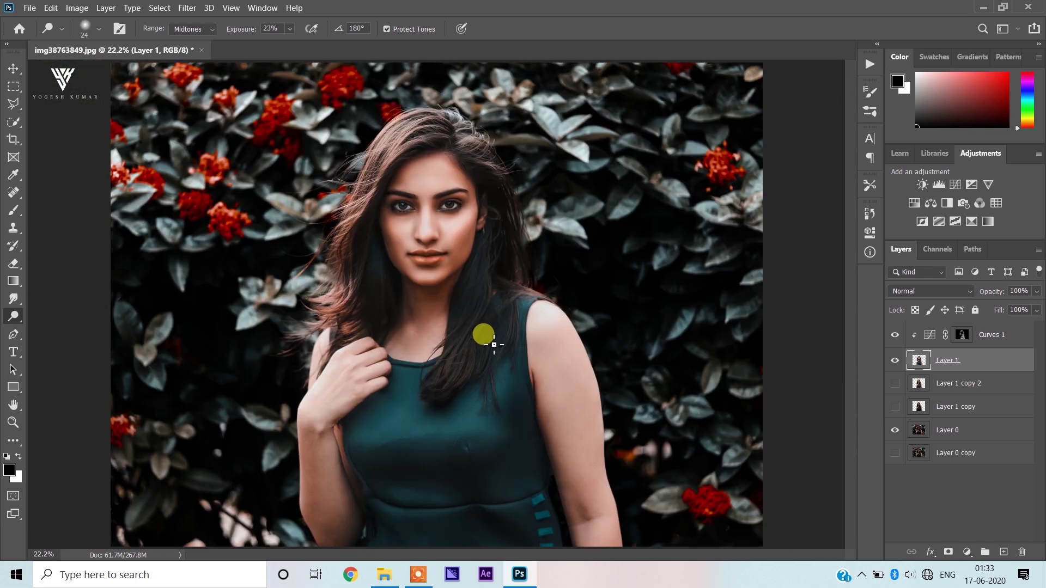
- Shrink the Dodge brush and lighten the teal dress around the neckline
scroll(484, 334, down, 1)
scroll(502, 329, up, 2)
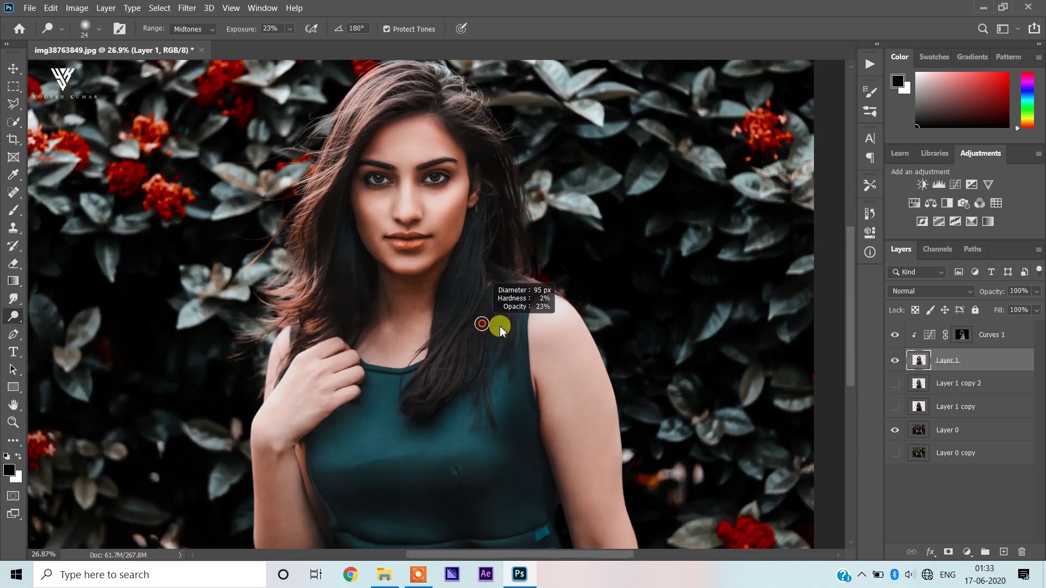
scroll(491, 303, up, 2)
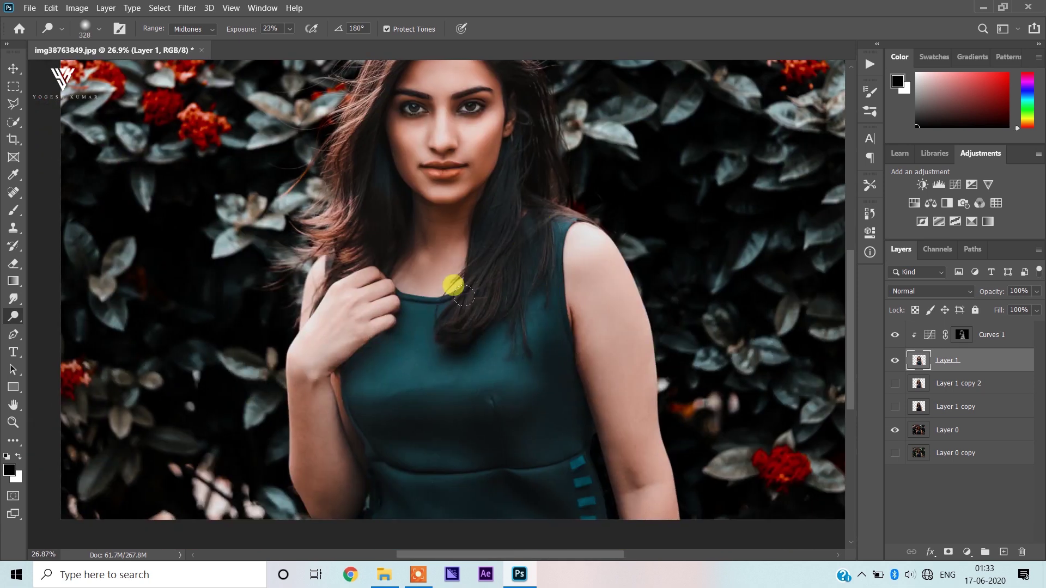
scroll(476, 413, down, 1)
scroll(431, 376, up, 1)
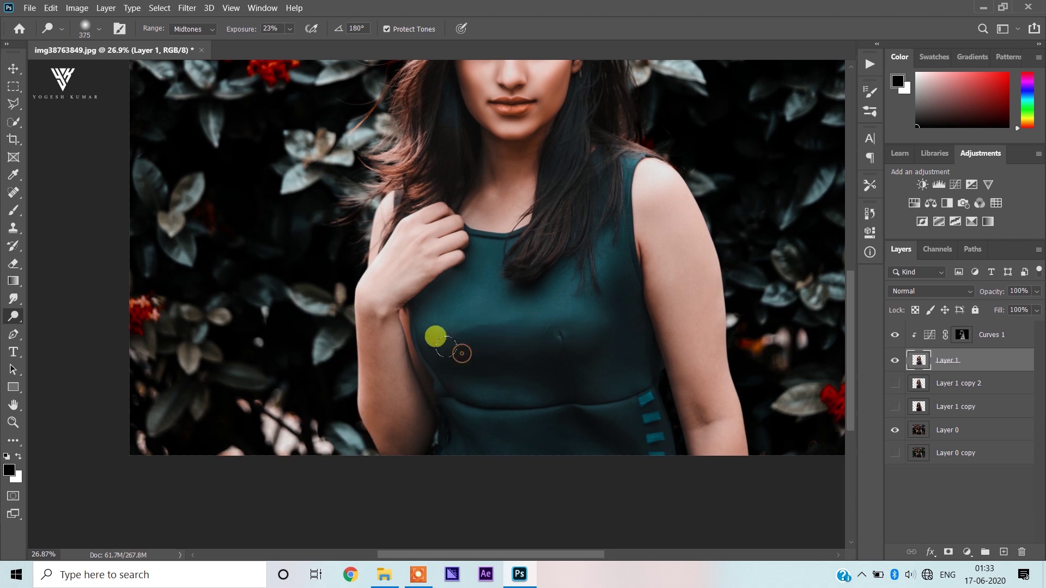
alt+right_click(574, 434)
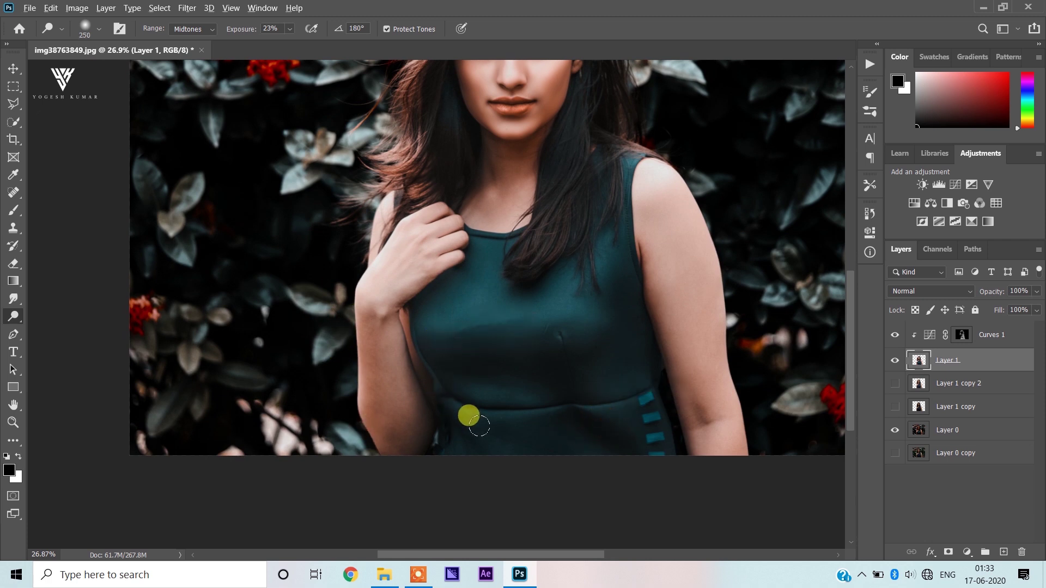
scroll(467, 415, up, 4)
alt+right_click(466, 376)
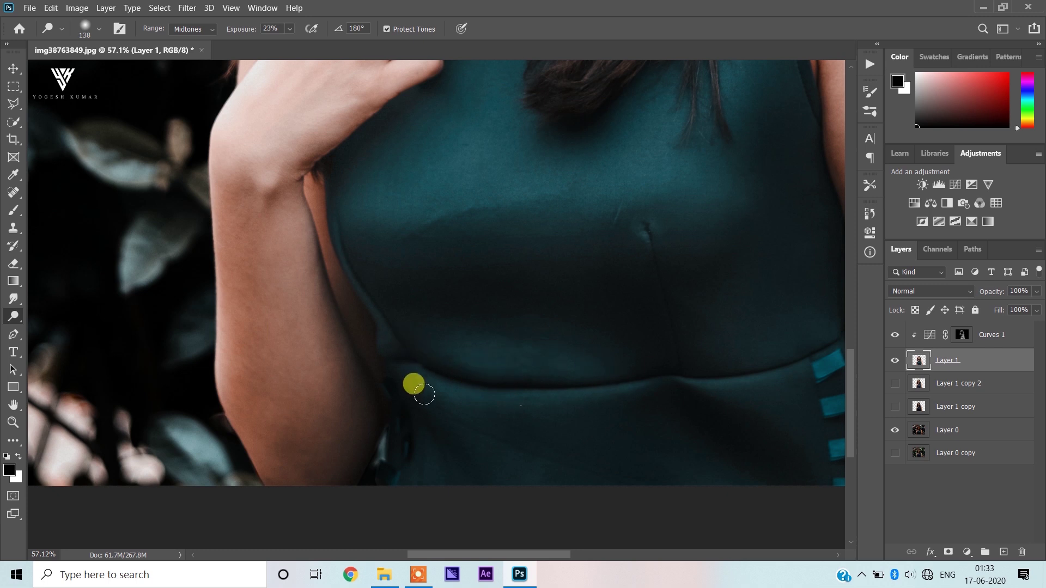
- Enlarge the Dodge brush and lighten the teal dress around the waist
scroll(541, 353, down, 2)
alt+right_click(654, 376)
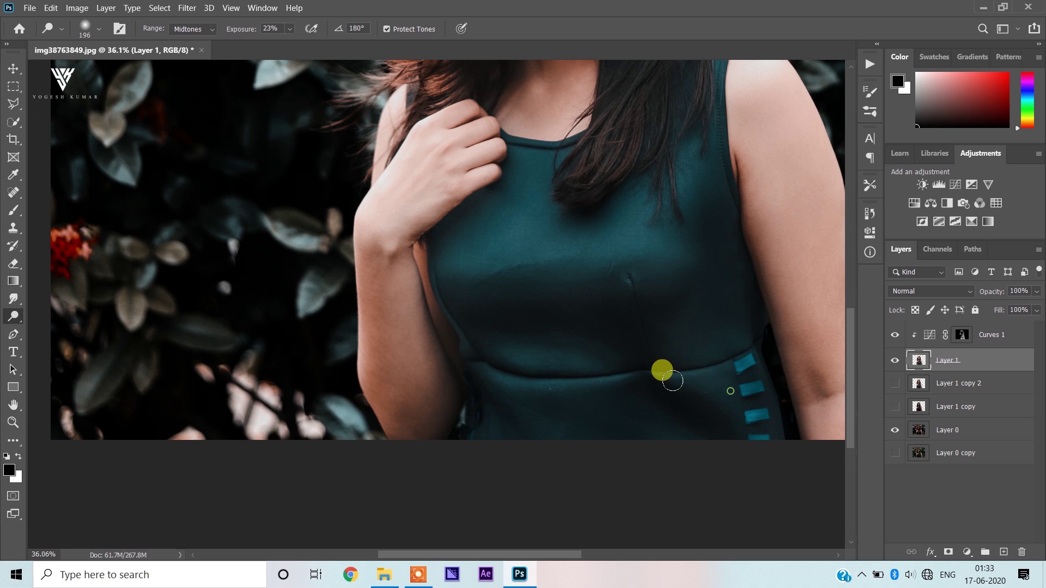
scroll(691, 369, down, 1)
alt+right_click(643, 305)
scroll(676, 240, down, 1)
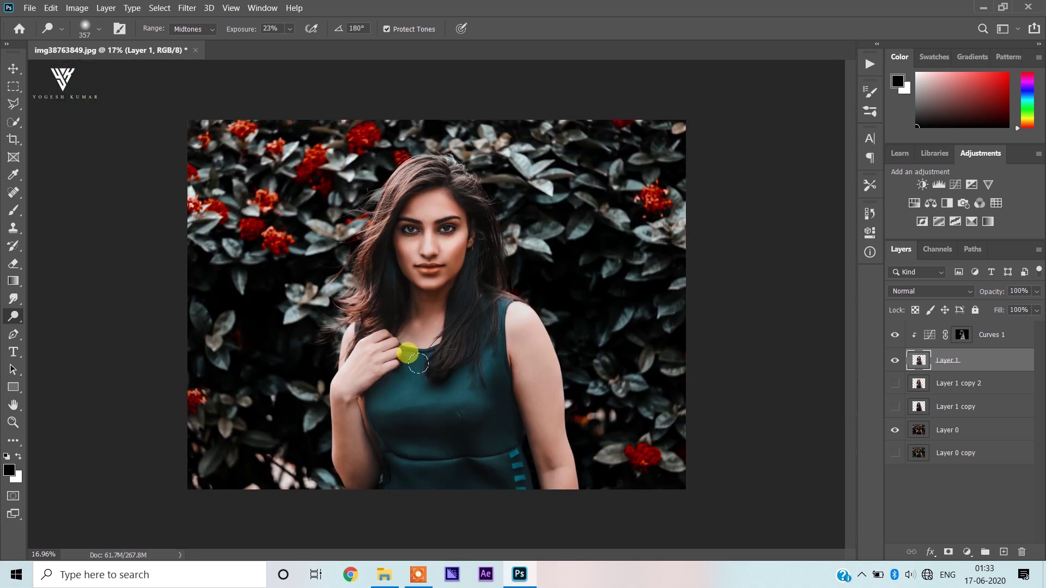
scroll(406, 350, up, 1)
scroll(404, 348, down, 1)
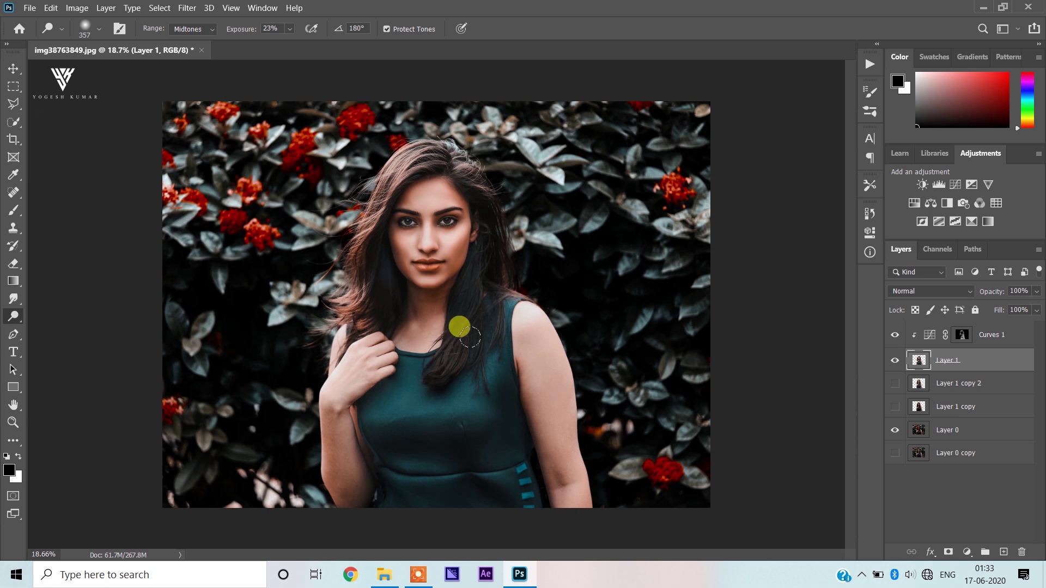
scroll(468, 311, up, 1)
scroll(460, 283, up, 1)
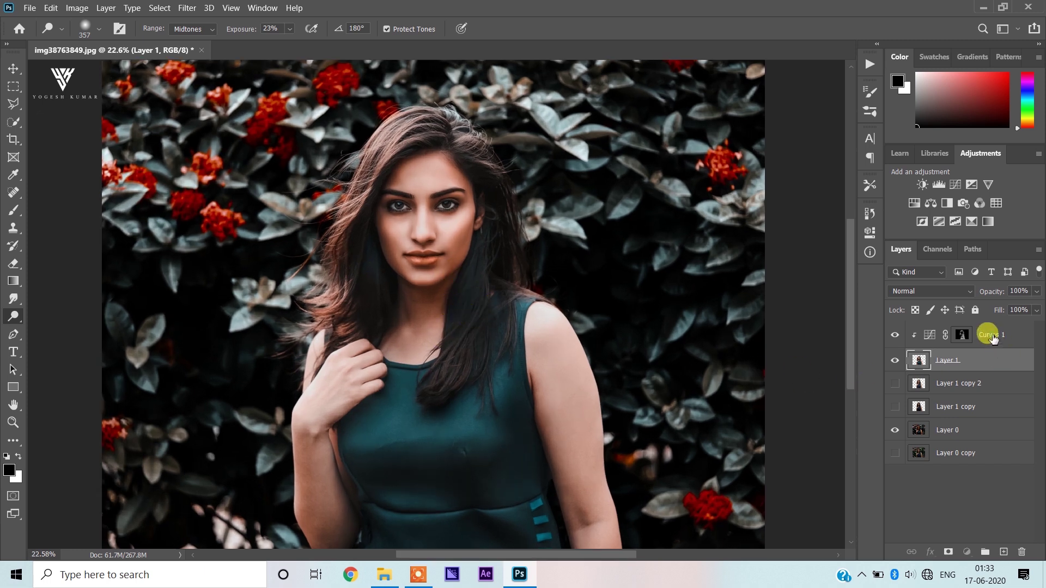
click(988, 335)
click(962, 431)
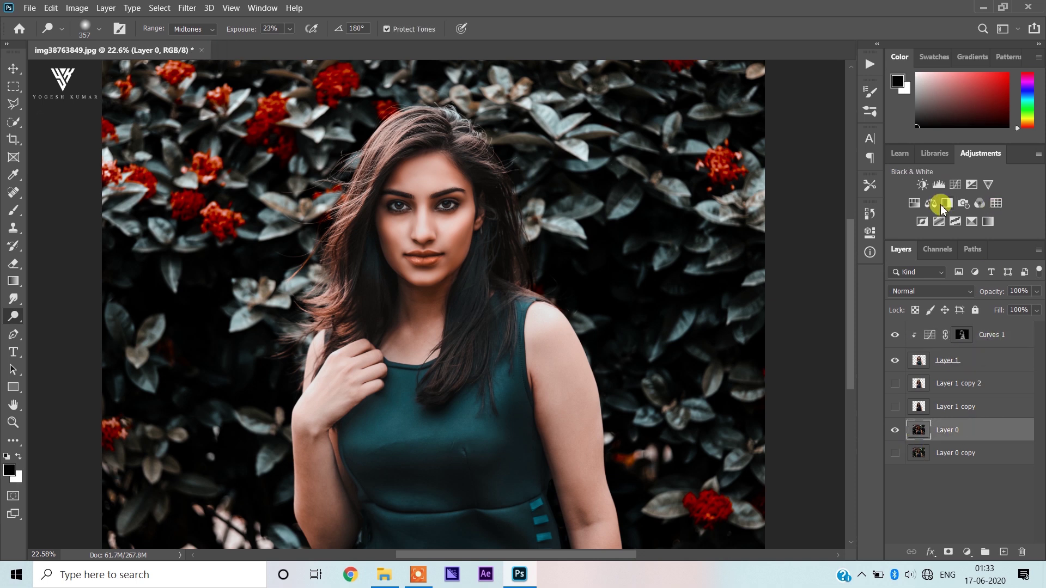
- Add a Hue/Saturation layer clipped to Layer 0 with Hue 0 and Saturation -3
click(914, 203)
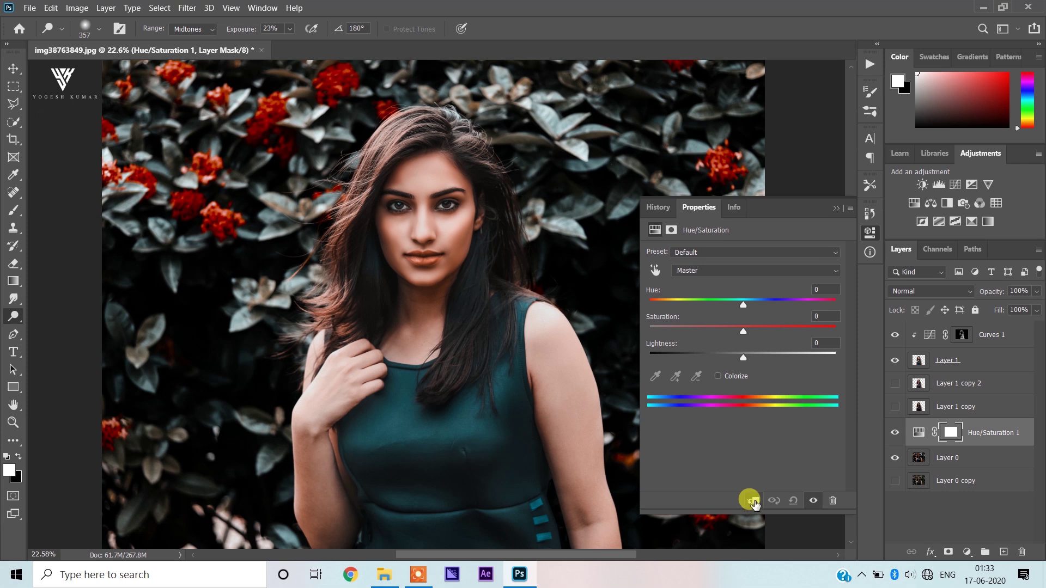
click(753, 502)
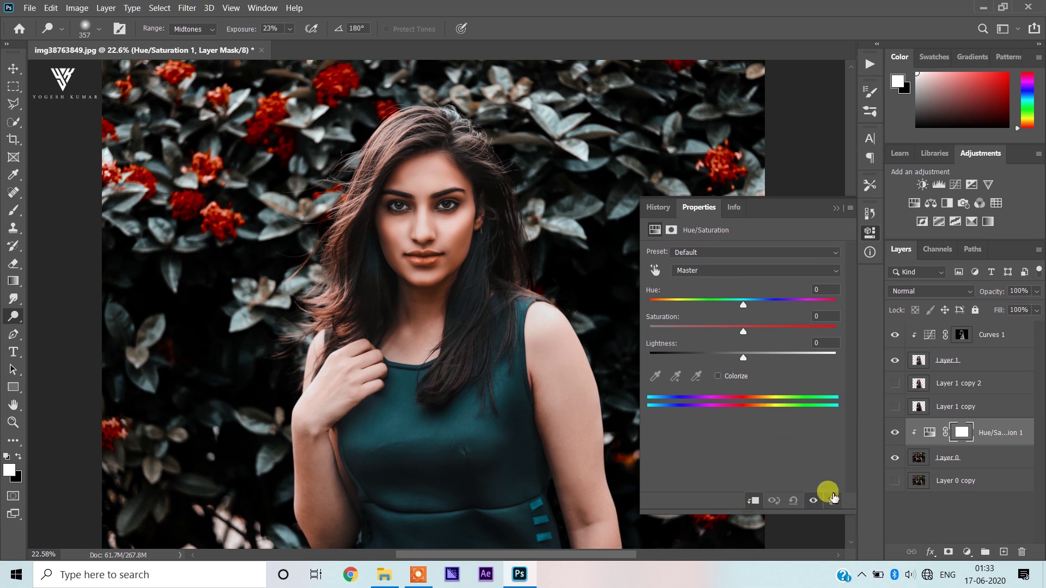
mouse_move(709, 330)
mouse_down()
mouse_move(661, 327)
mouse_move(724, 340)
mouse_up()
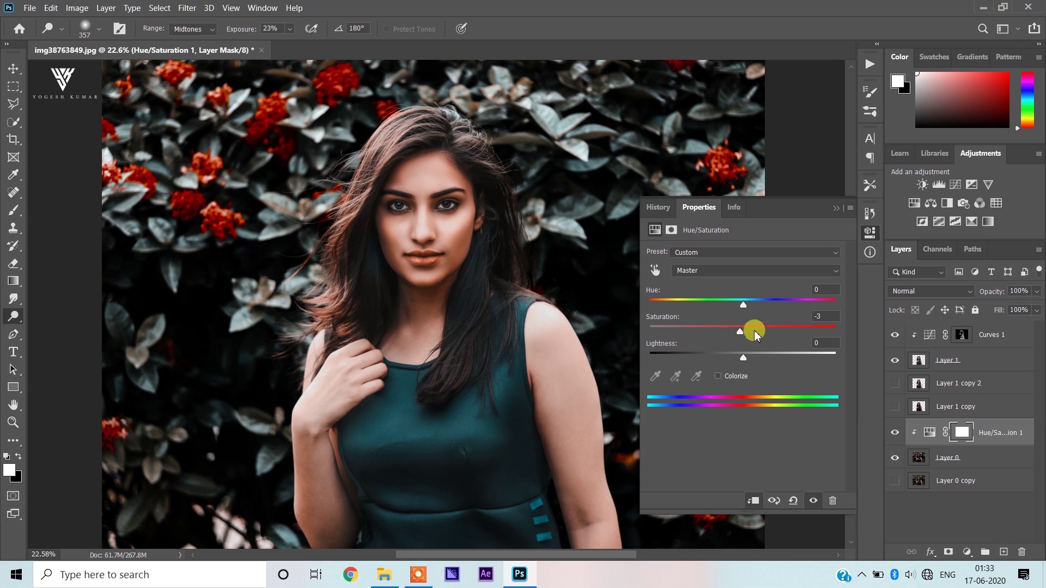
mouse_move(748, 306)
mouse_down()
mouse_move(776, 301)
mouse_move(738, 299)
mouse_move(733, 306)
mouse_move(759, 307)
mouse_move(746, 315)
mouse_up()
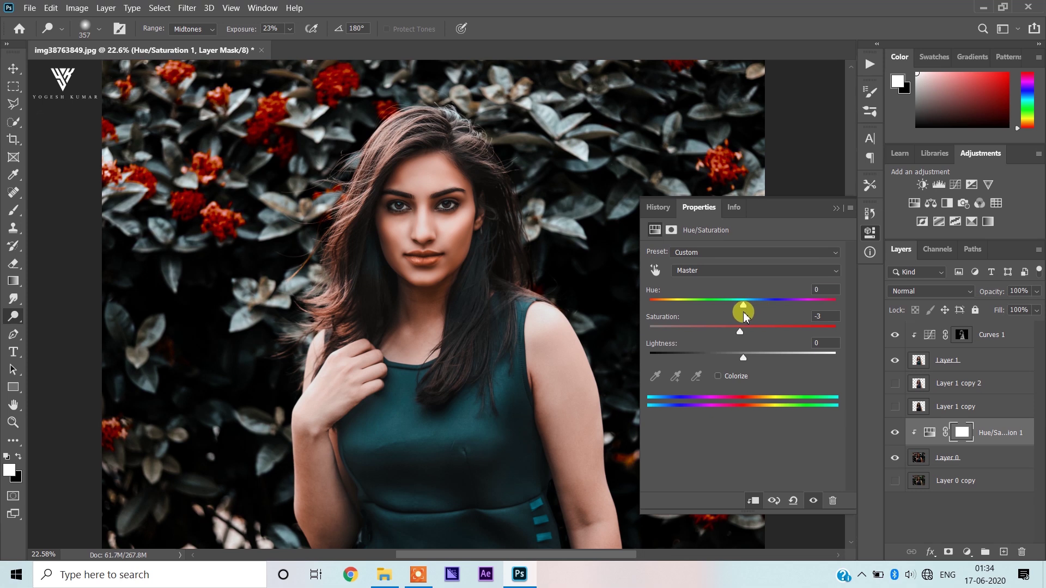
click(834, 213)
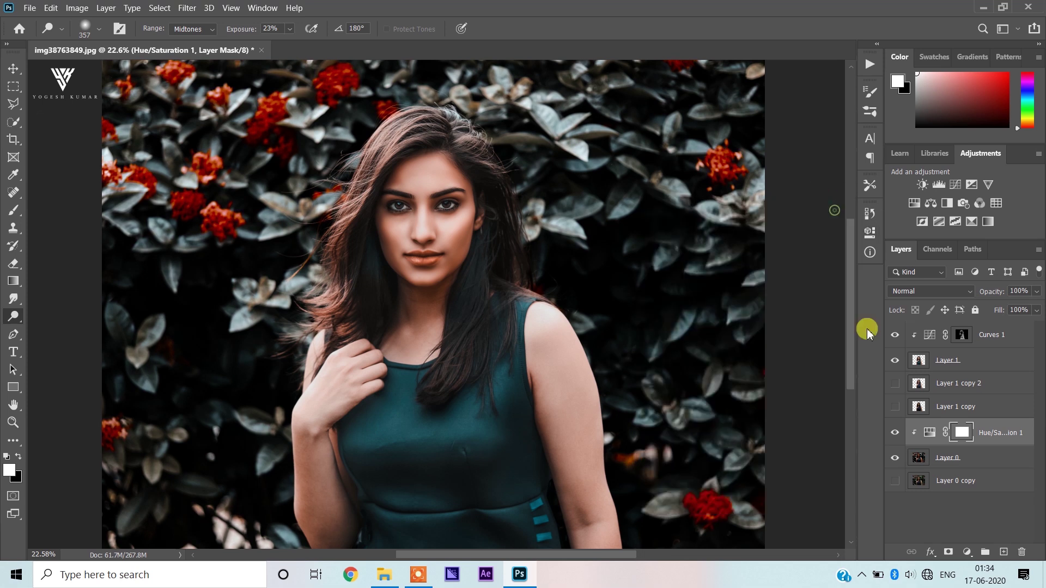
click(959, 457)
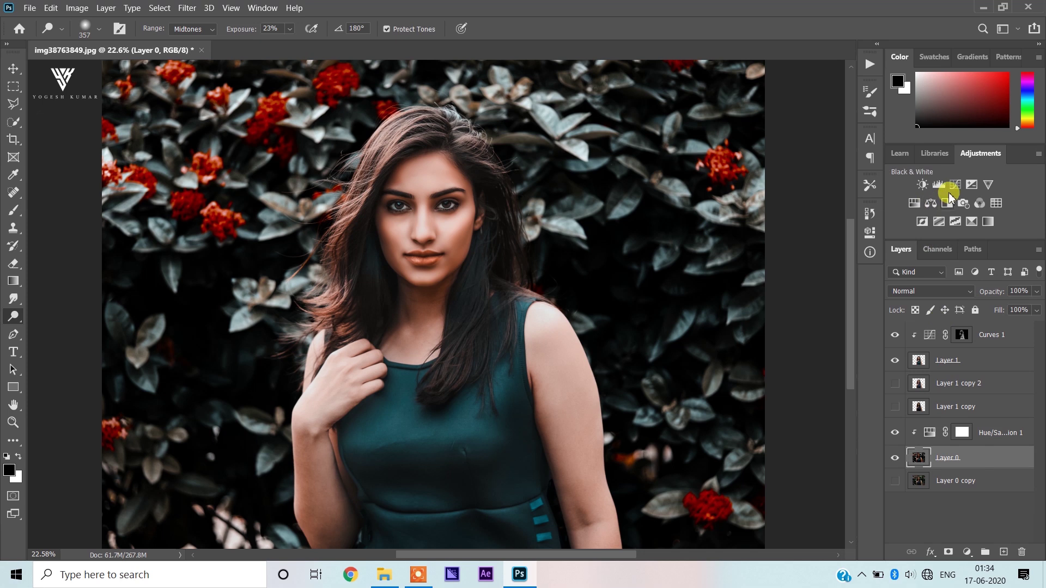
- Add a Curves adjustment above Layer 0 that maps white to output 234, then select Curves 1
click(956, 184)
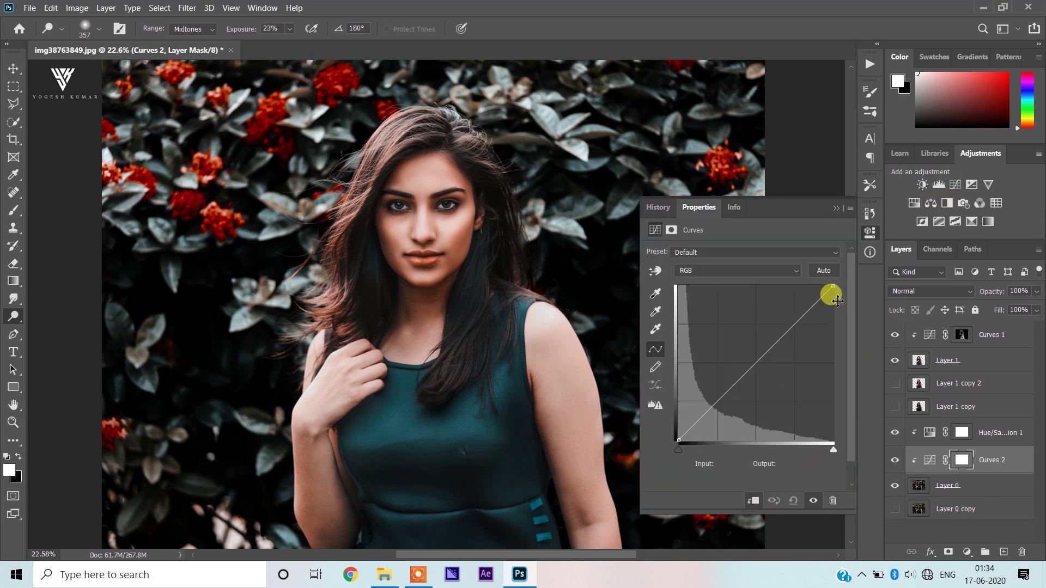
drag(833, 288, 841, 303)
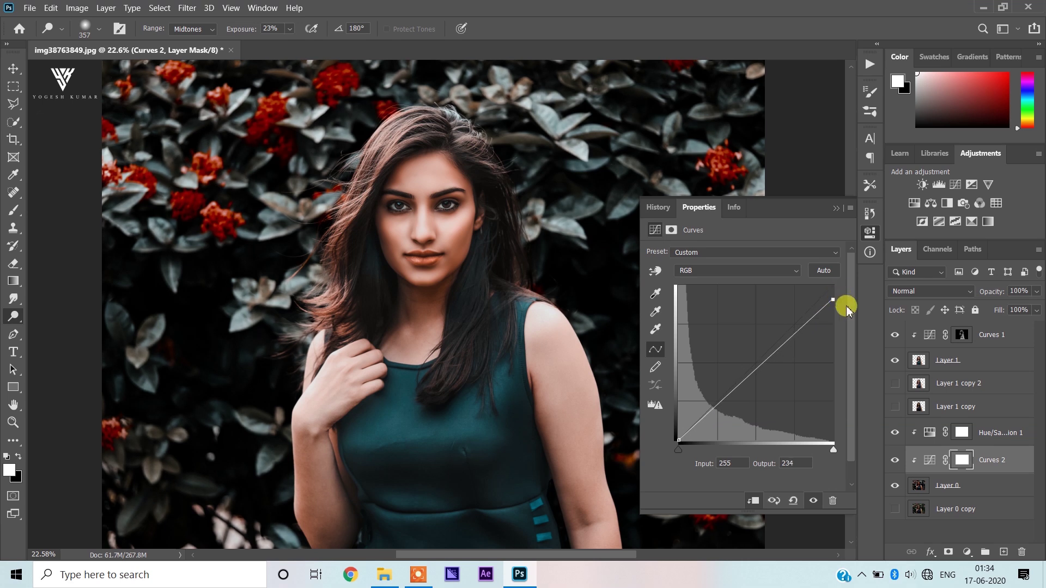
click(835, 209)
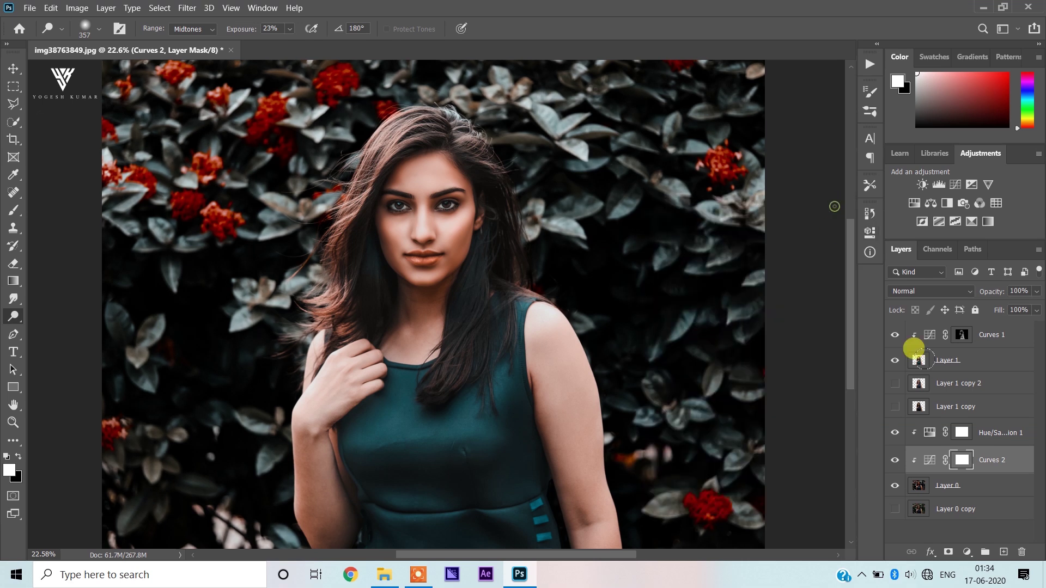
click(997, 336)
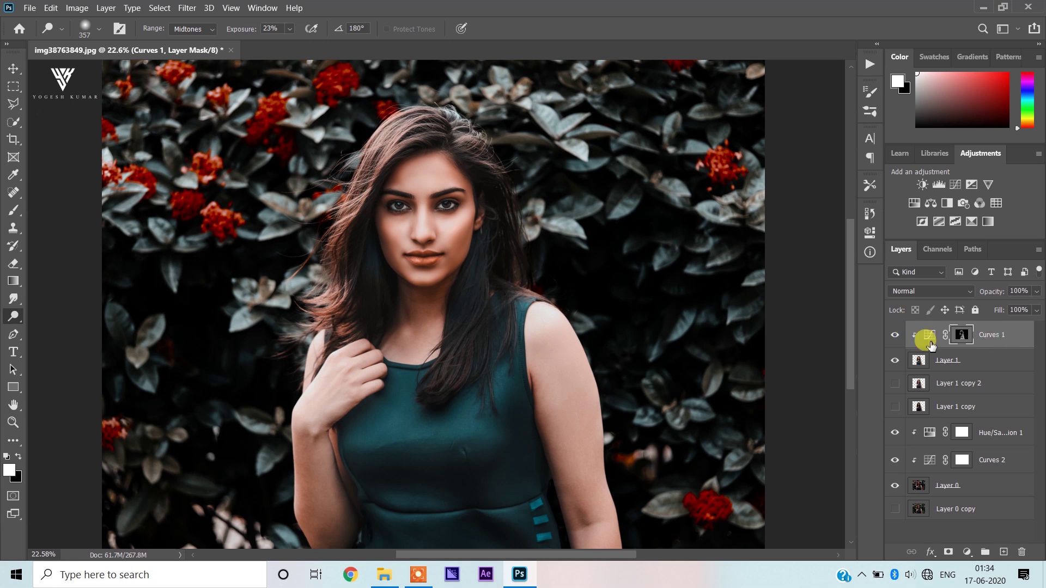
- Stamp all visible layers into a new merged Layer 2
key(ctrl+alt+shift+e)
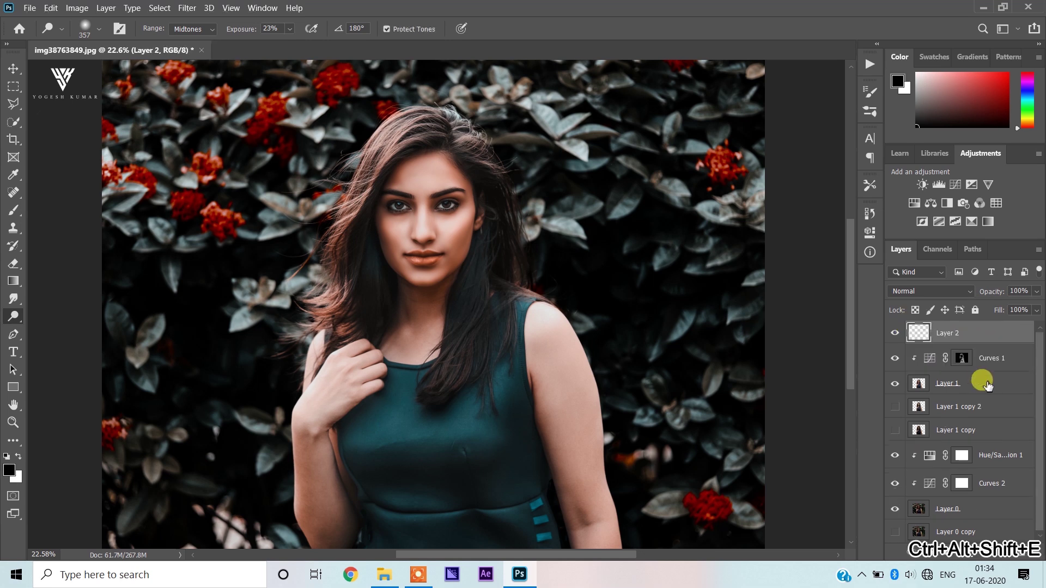
scroll(278, 308, down, 1)
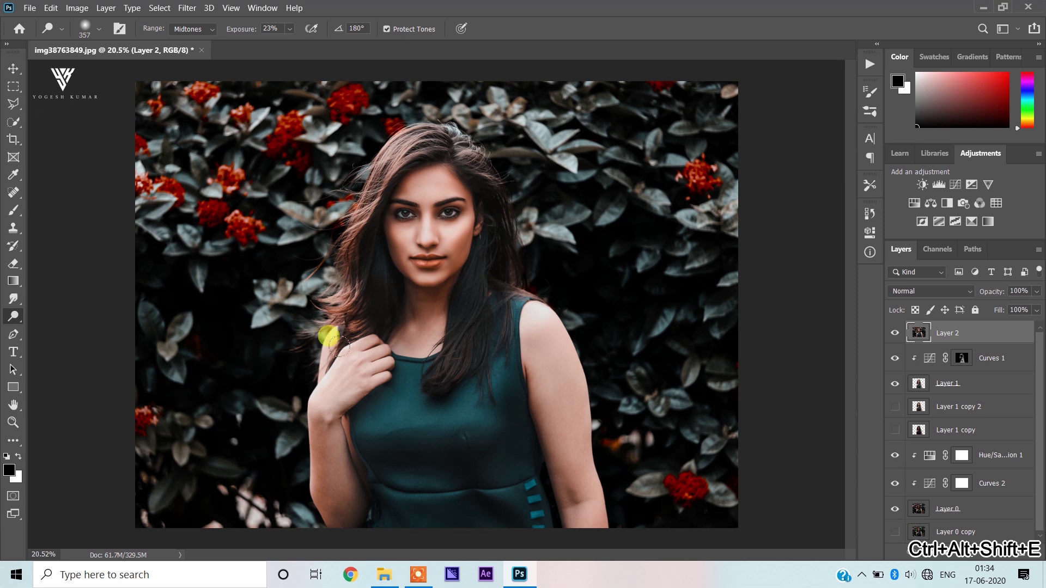
click(187, 7)
click(201, 83)
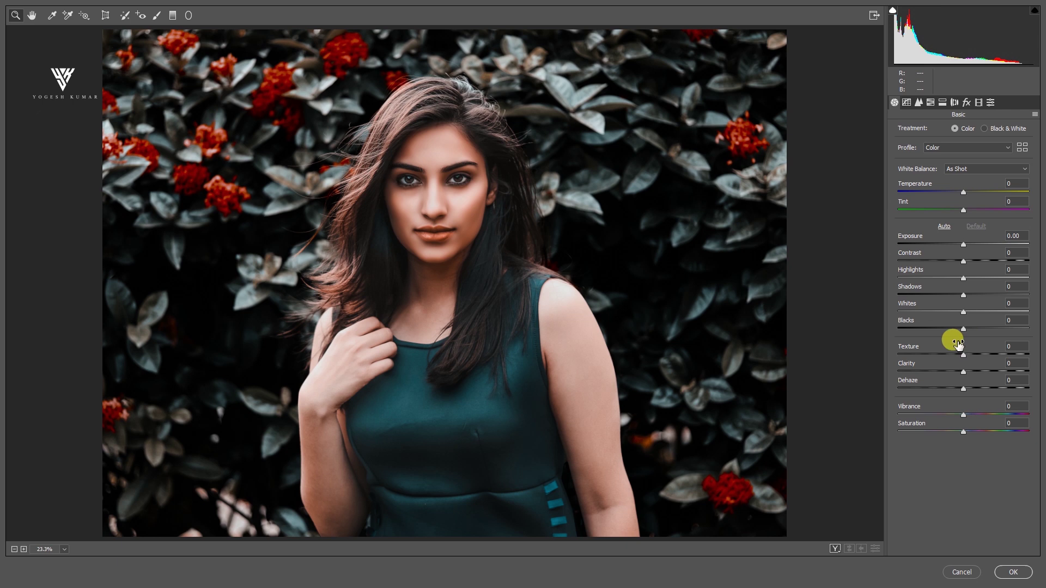
- In Camera Raw, add a post-crop vignette that darkens the edges, tuning roundness and midpoint
click(967, 102)
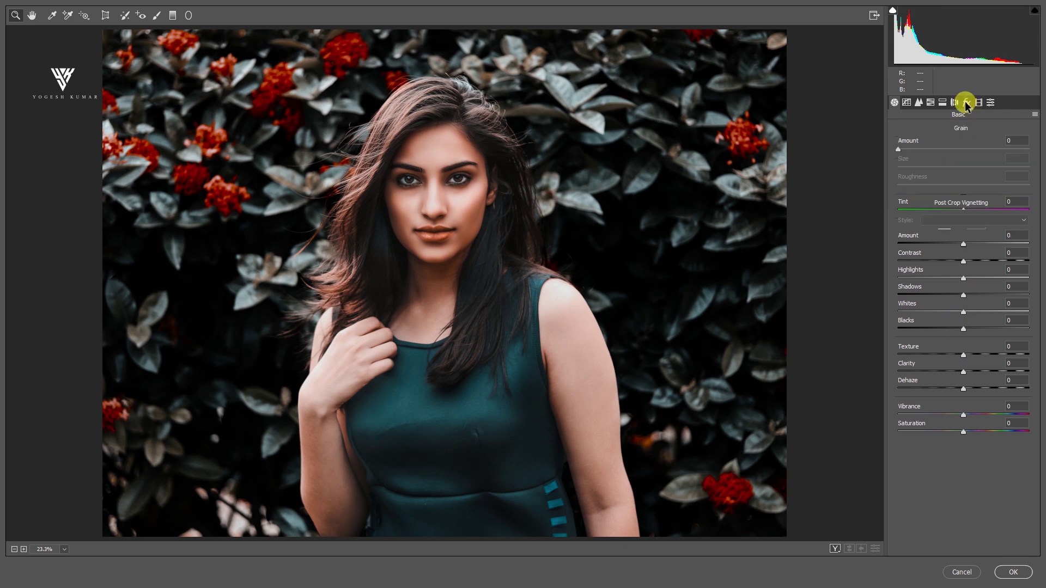
click(948, 245)
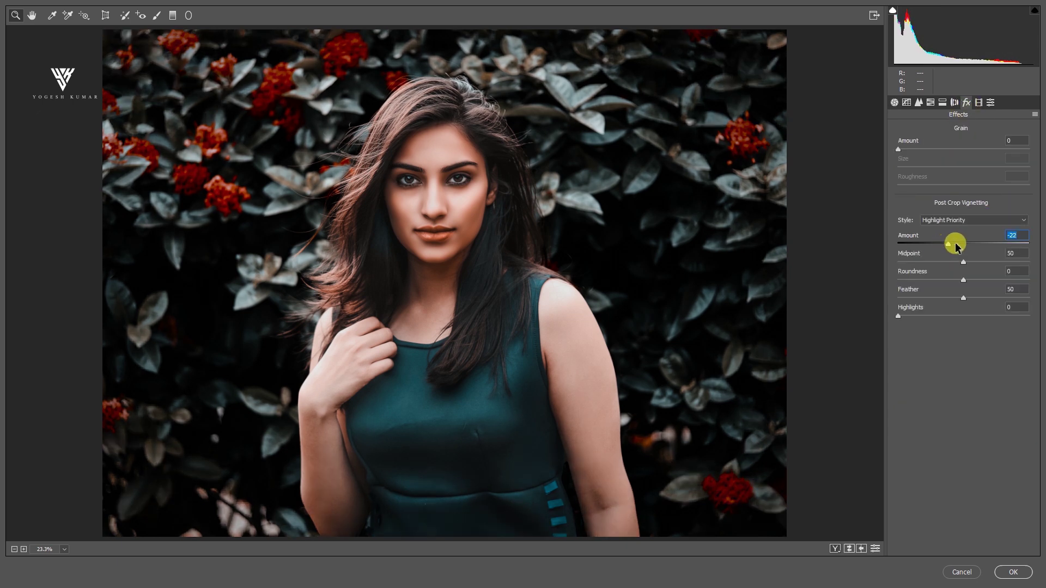
mouse_move(957, 246)
mouse_down()
mouse_move(923, 257)
mouse_move(966, 259)
mouse_move(932, 280)
mouse_move(1034, 272)
mouse_up()
mouse_move(959, 274)
mouse_down()
mouse_move(981, 275)
mouse_move(918, 294)
mouse_move(1009, 280)
mouse_move(979, 293)
mouse_up()
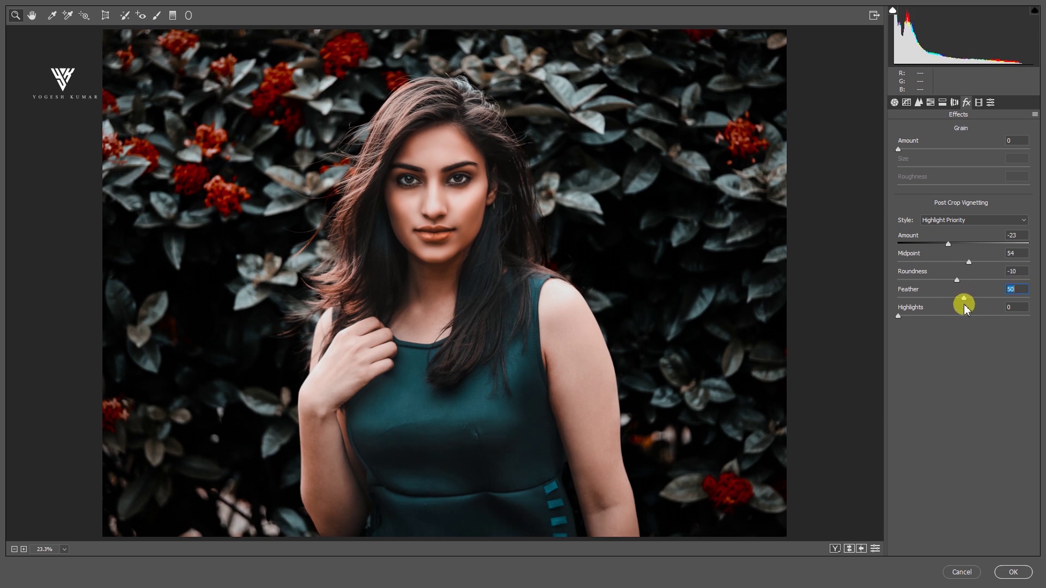
drag(986, 266, 946, 248)
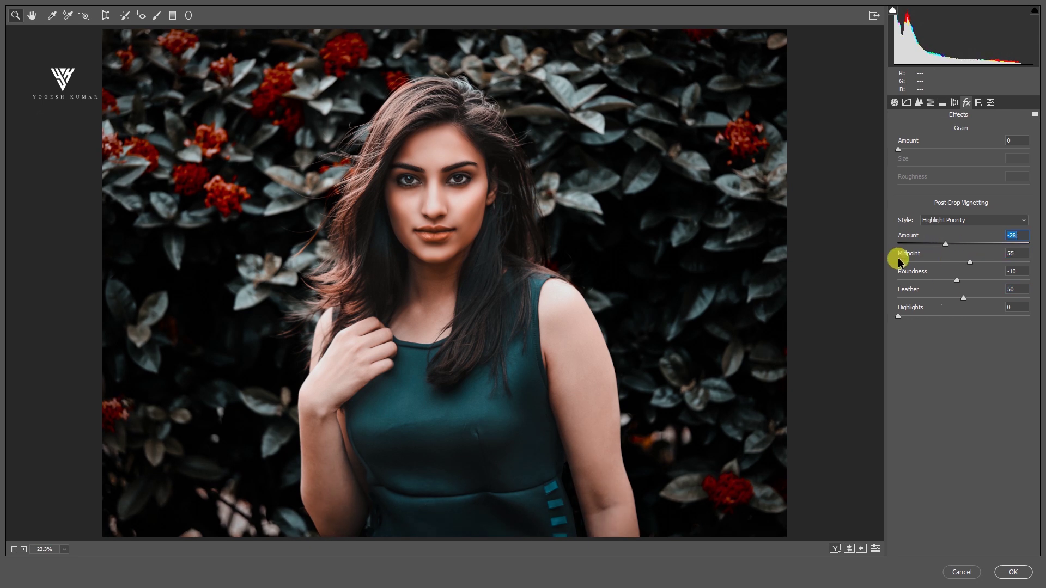
- Shift the Blue Primary hue and saturation in calibration, and review the sharpening settings
click(979, 103)
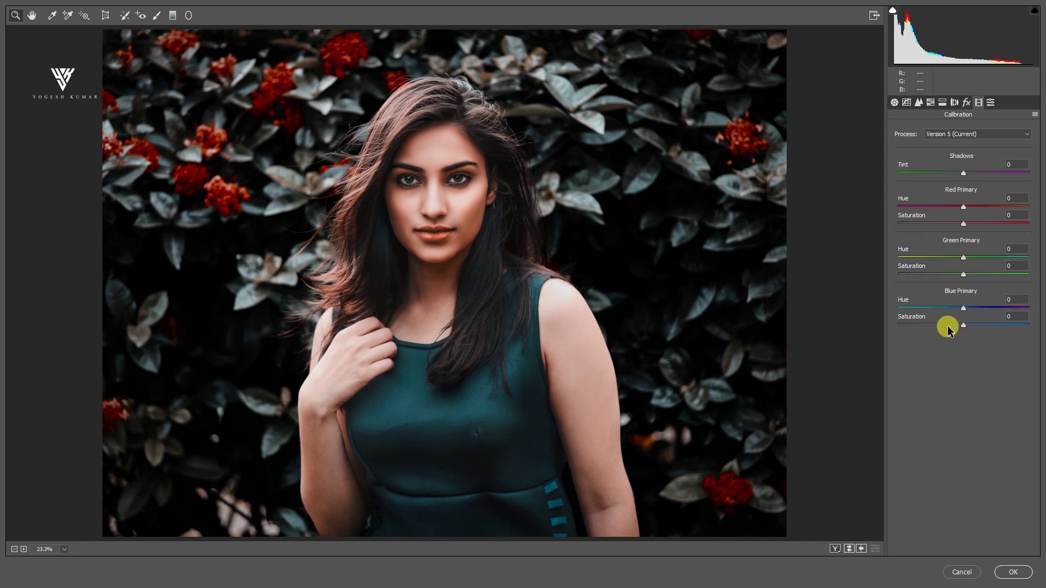
mouse_move(948, 323)
mouse_down()
mouse_move(988, 319)
mouse_move(968, 318)
mouse_up()
drag(973, 308, 957, 308)
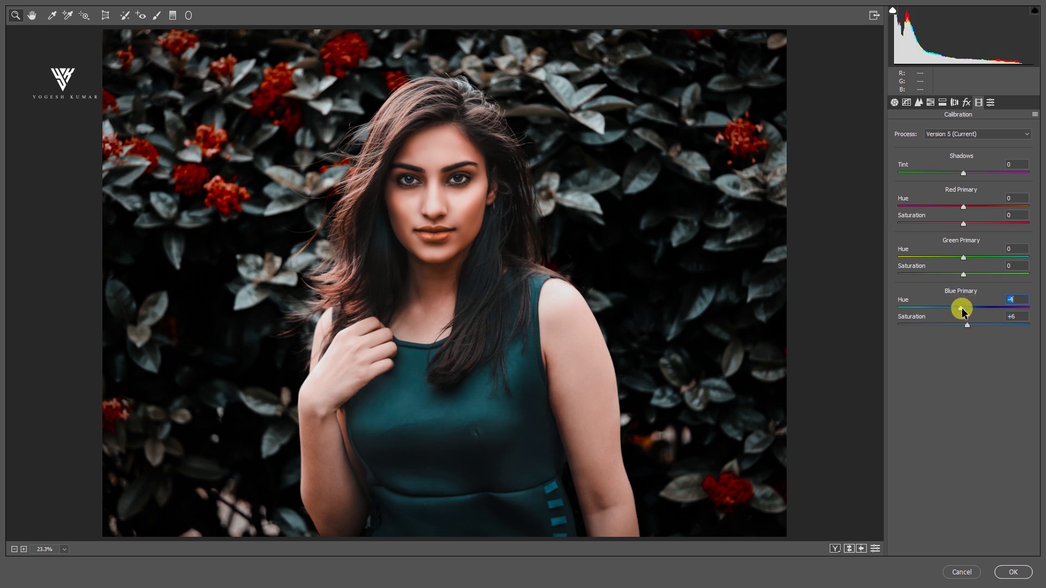
click(919, 106)
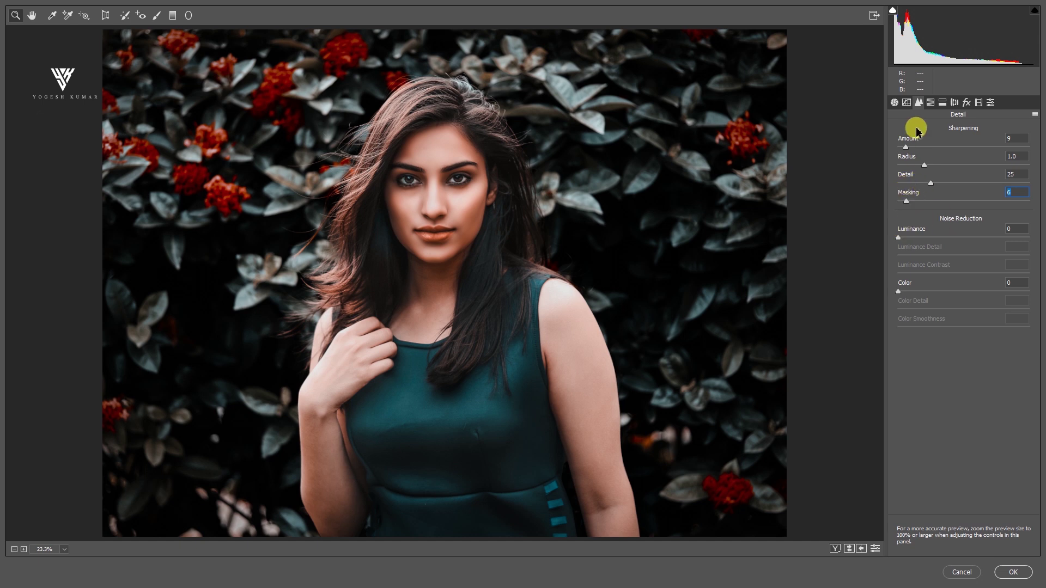
- Set Highlights -3, Vibrance +4 and Saturation -8, and apply the Camera Raw filter
click(896, 102)
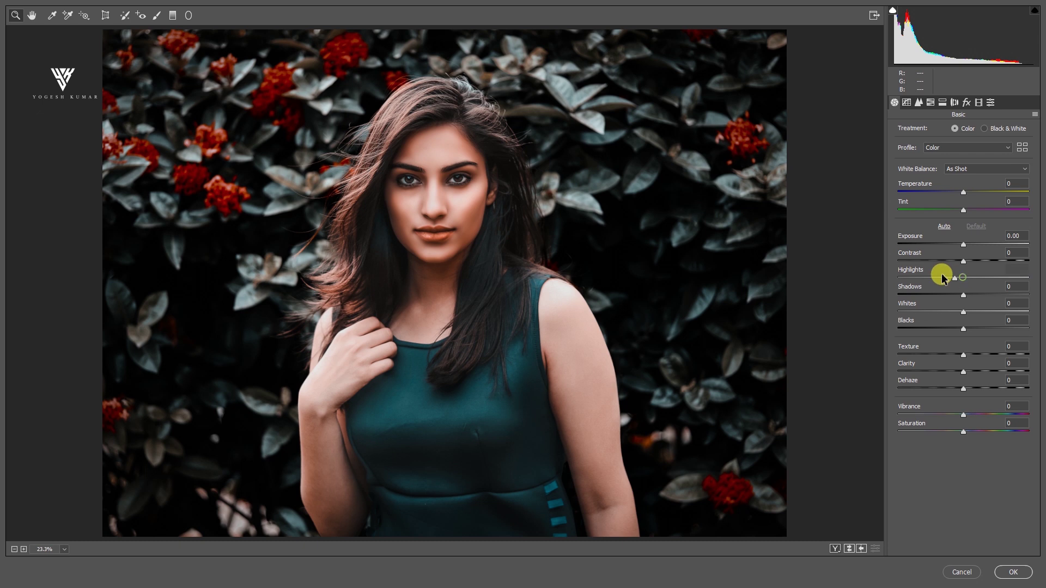
drag(942, 278, 964, 286)
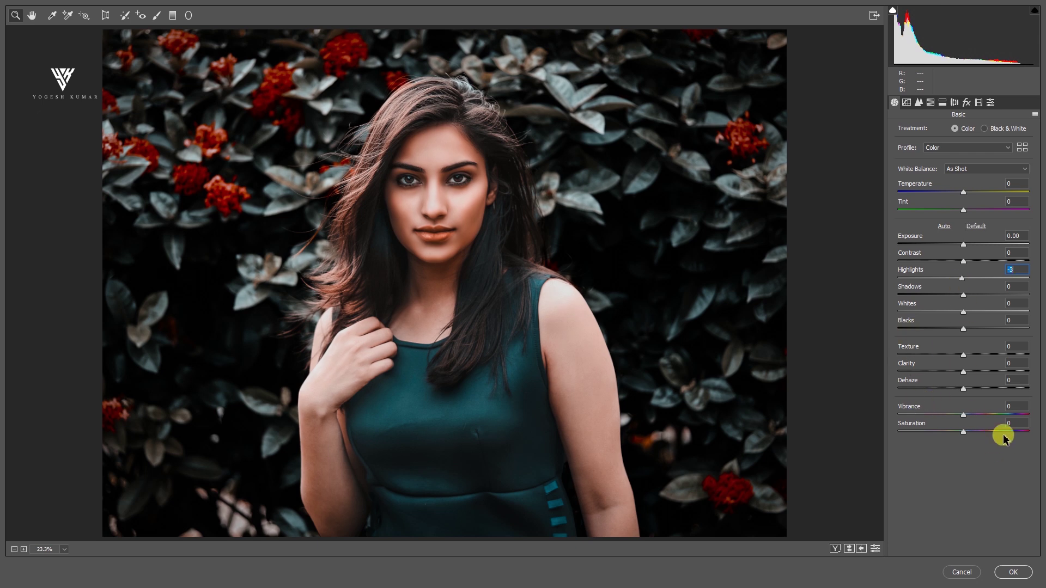
click(968, 414)
click(1013, 572)
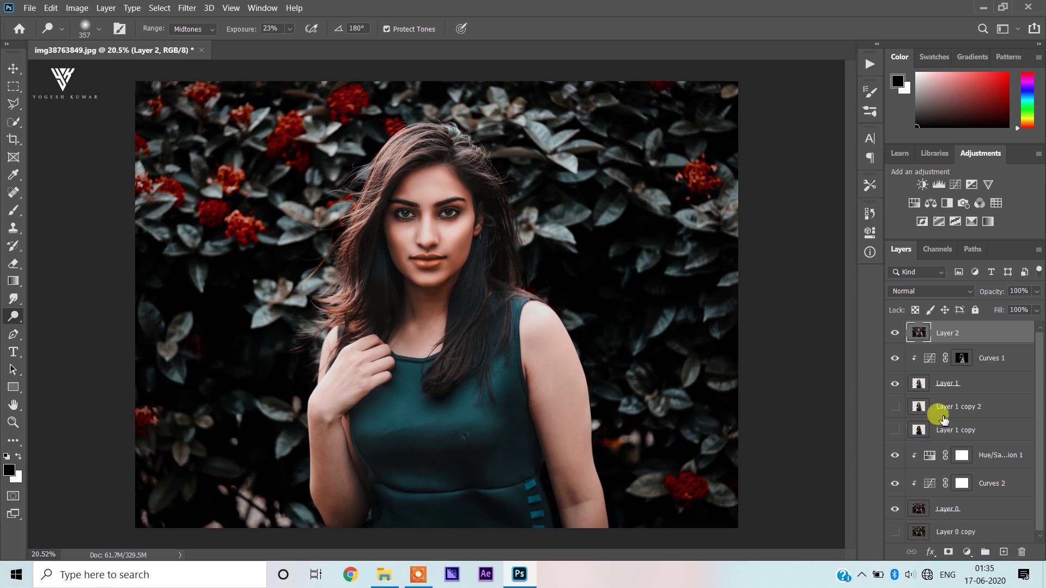
- Add a Selective Color adjustment above Layer 2 and nudge the Reds cyan and black sliders
click(966, 553)
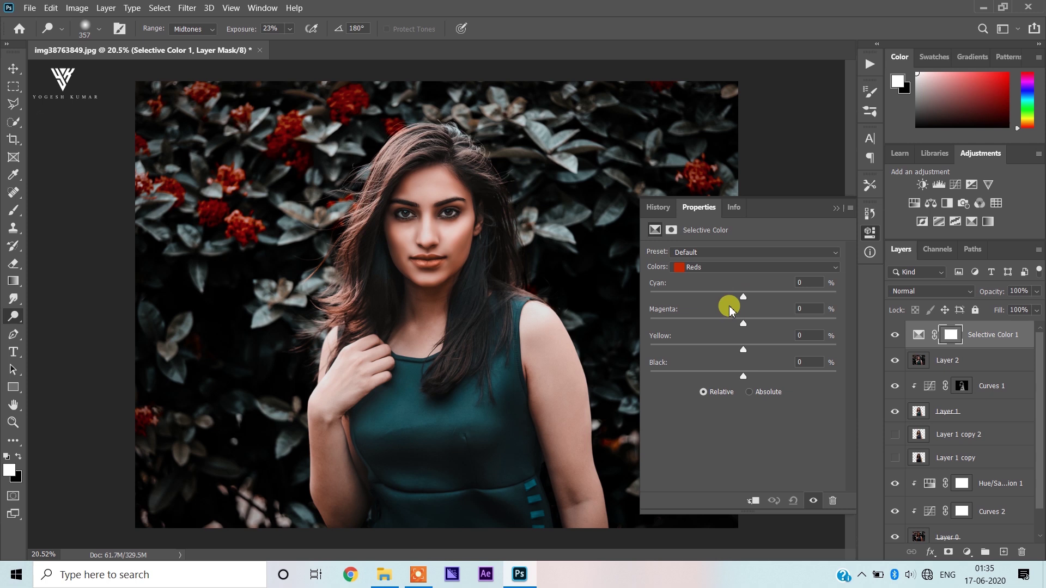
drag(723, 292, 733, 295)
mouse_move(753, 375)
mouse_down()
mouse_move(768, 375)
mouse_move(745, 371)
mouse_up()
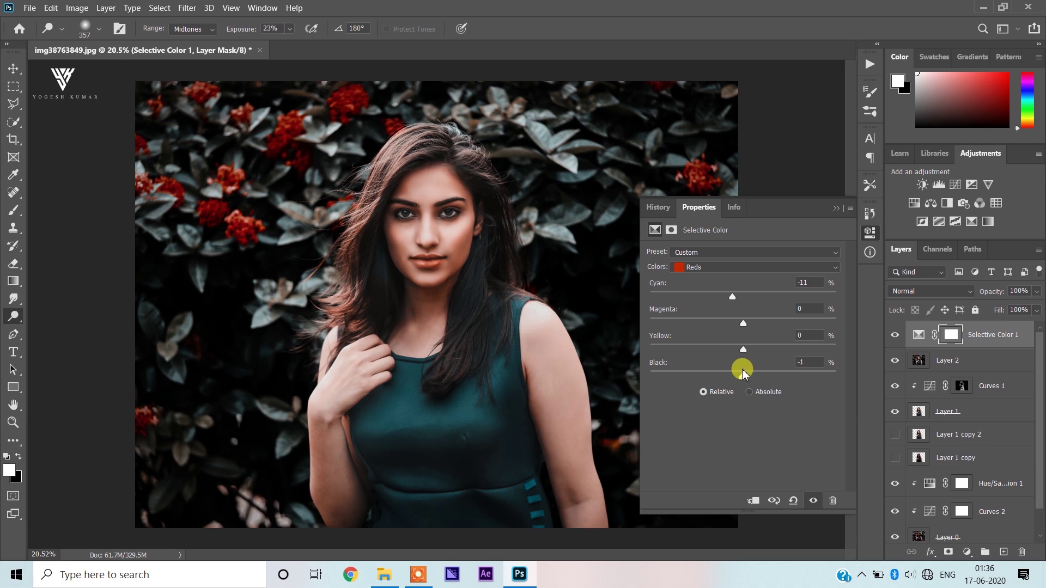
- Target Blacks and set Cyan +4 and Black +5, trimming yellow for bluer shadows
click(735, 267)
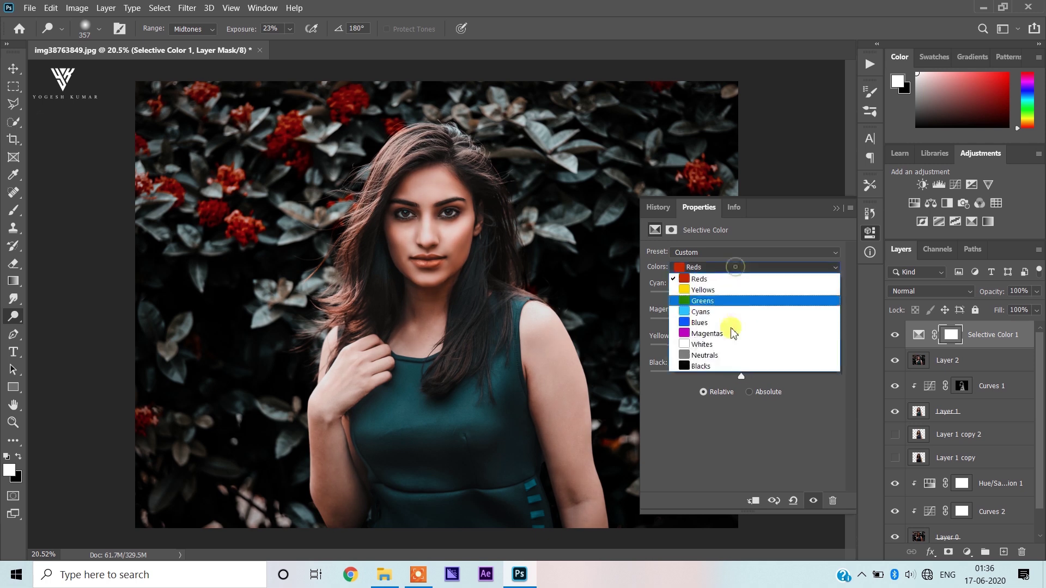
click(722, 363)
mouse_move(744, 376)
mouse_down()
mouse_move(748, 384)
mouse_move(739, 383)
mouse_up()
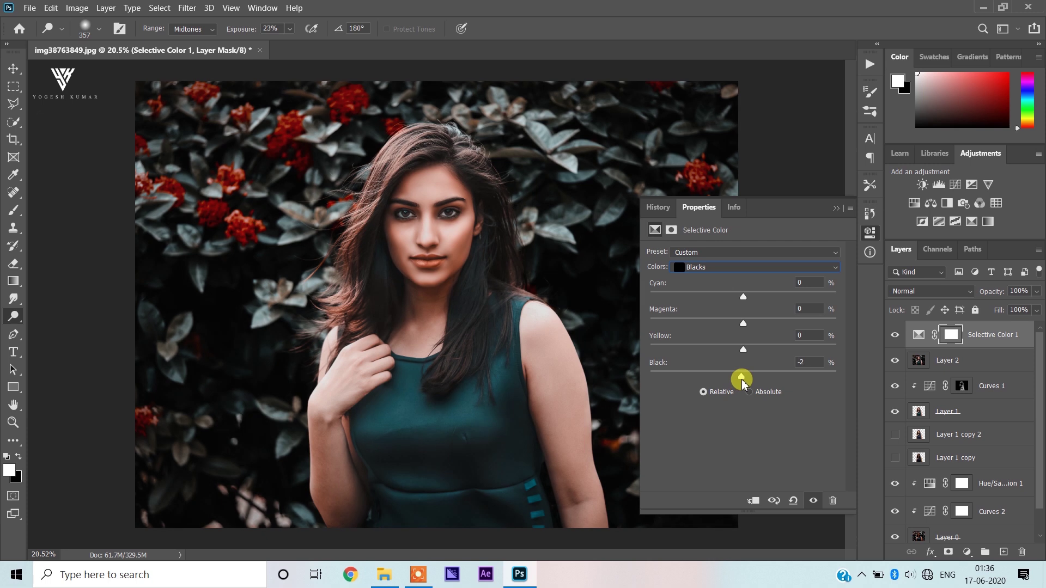
drag(736, 380, 745, 380)
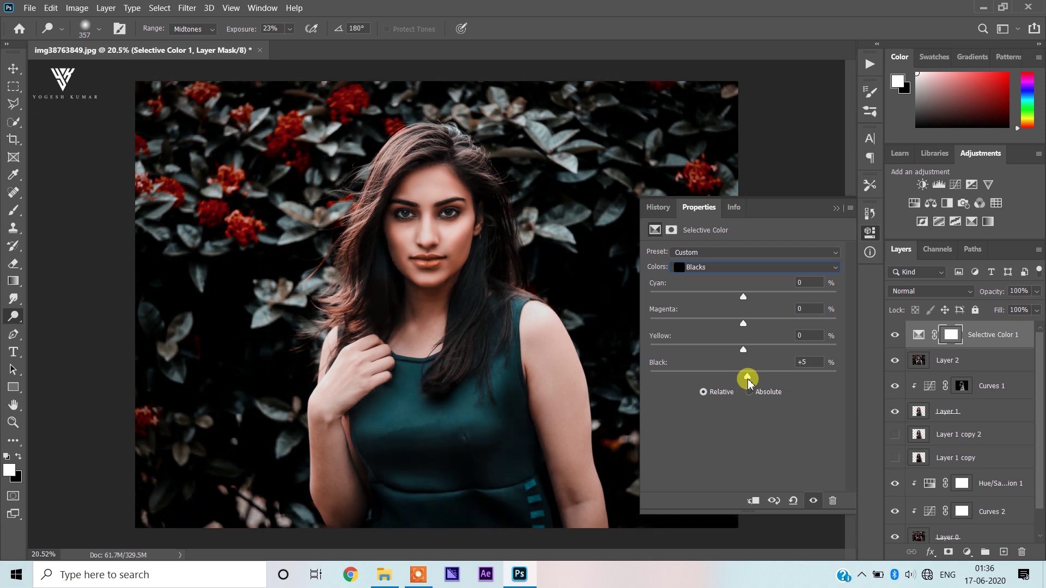
drag(750, 381, 754, 383)
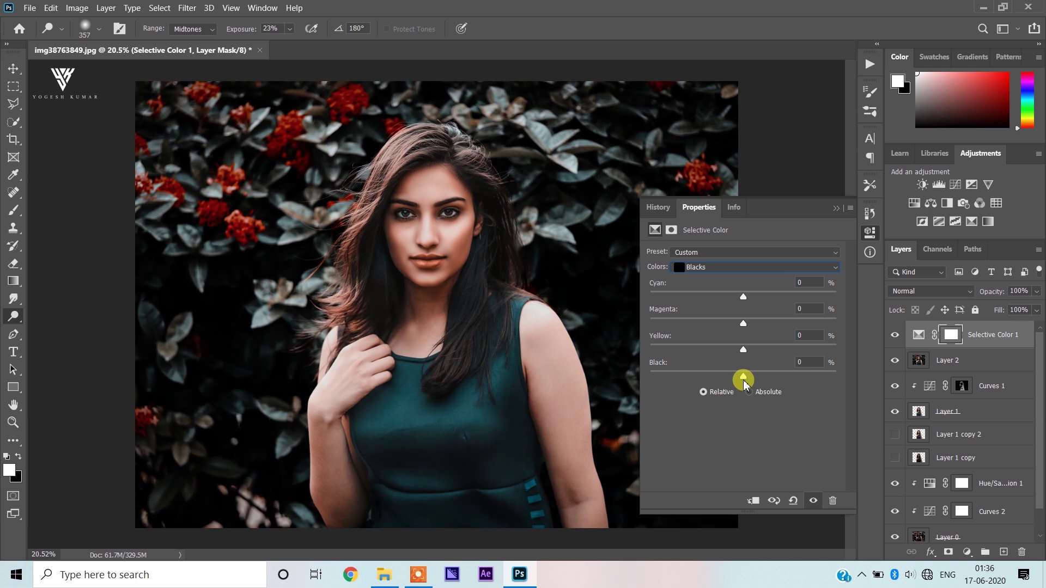
drag(743, 297, 758, 298)
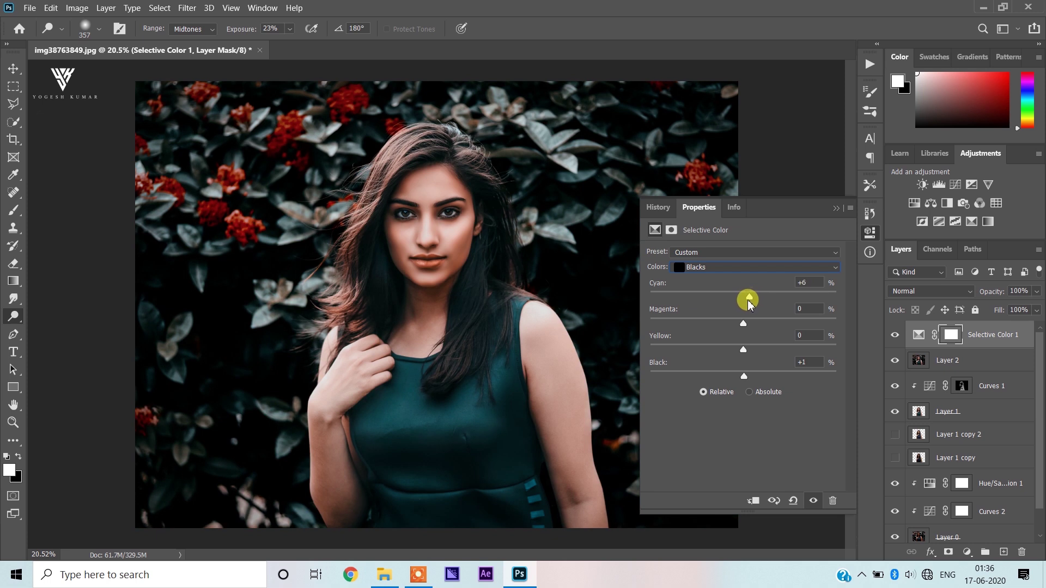
drag(744, 376, 760, 376)
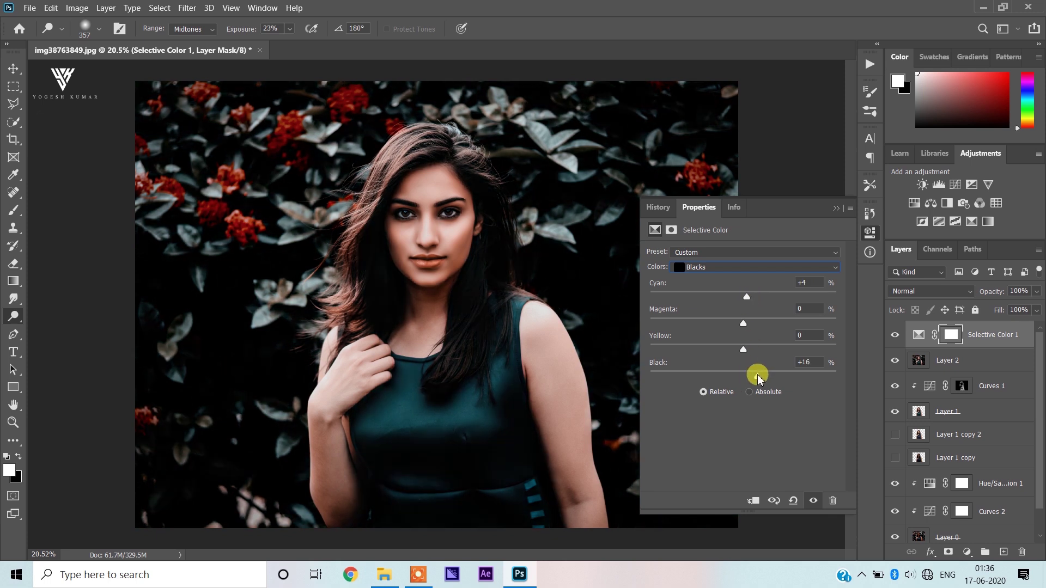
click(745, 354)
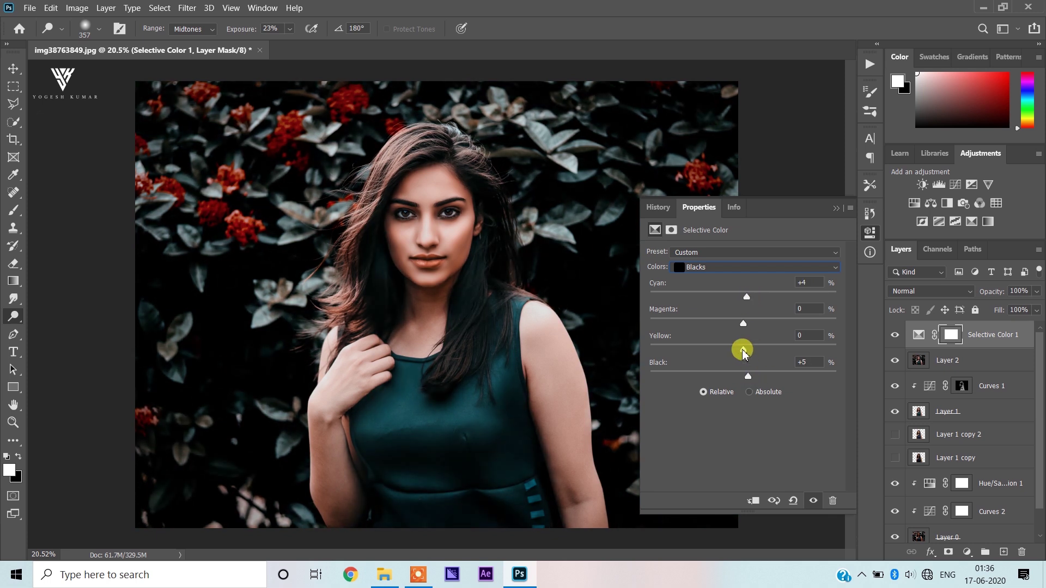
drag(745, 353, 727, 350)
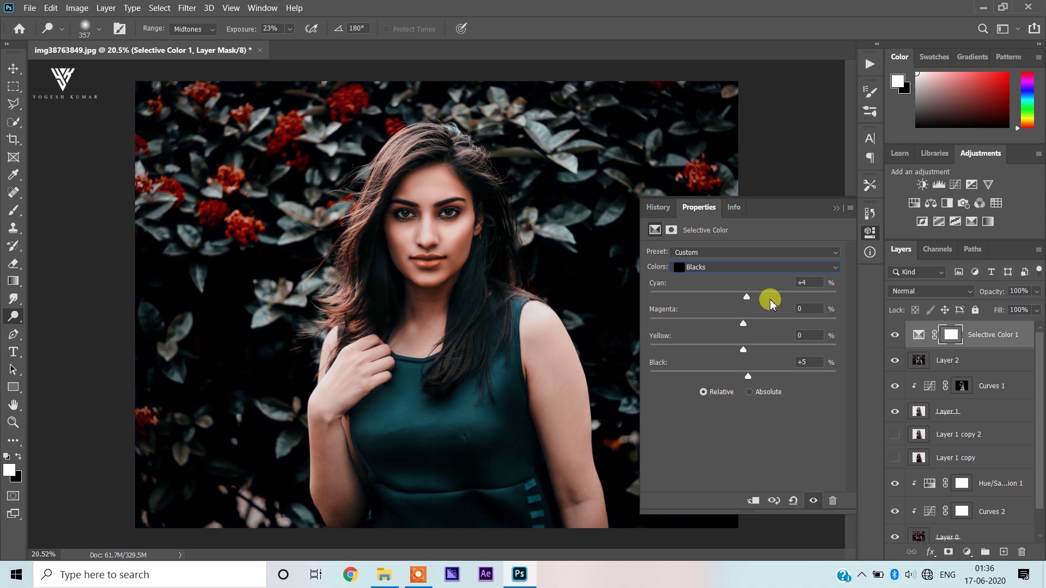
- Close the Selective Color properties and select the Selective Color 1 layer itself
click(837, 209)
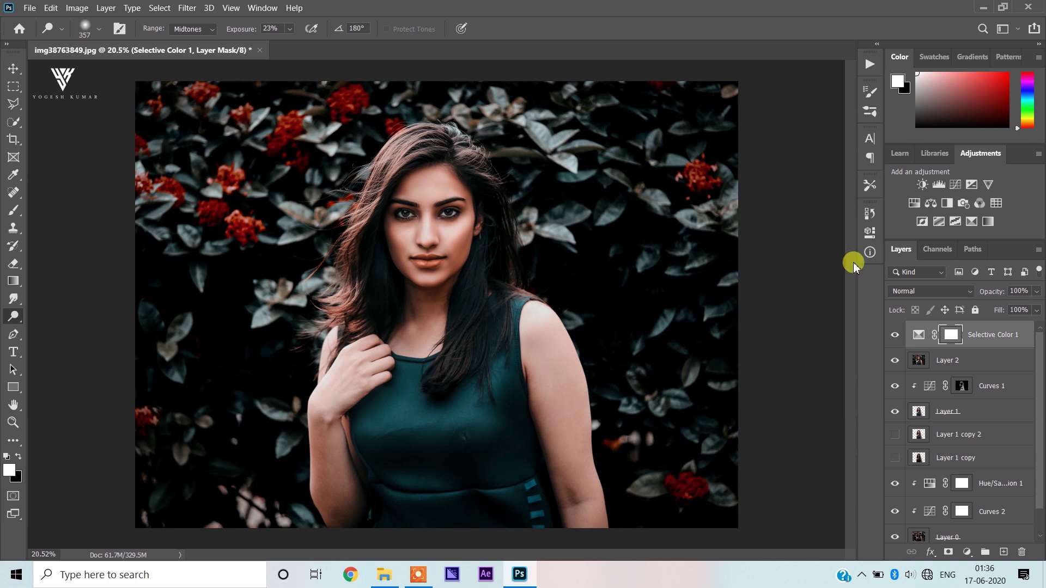
scroll(392, 262, up, 2)
drag(416, 379, 433, 258)
scroll(430, 253, down, 2)
scroll(433, 263, down, 1)
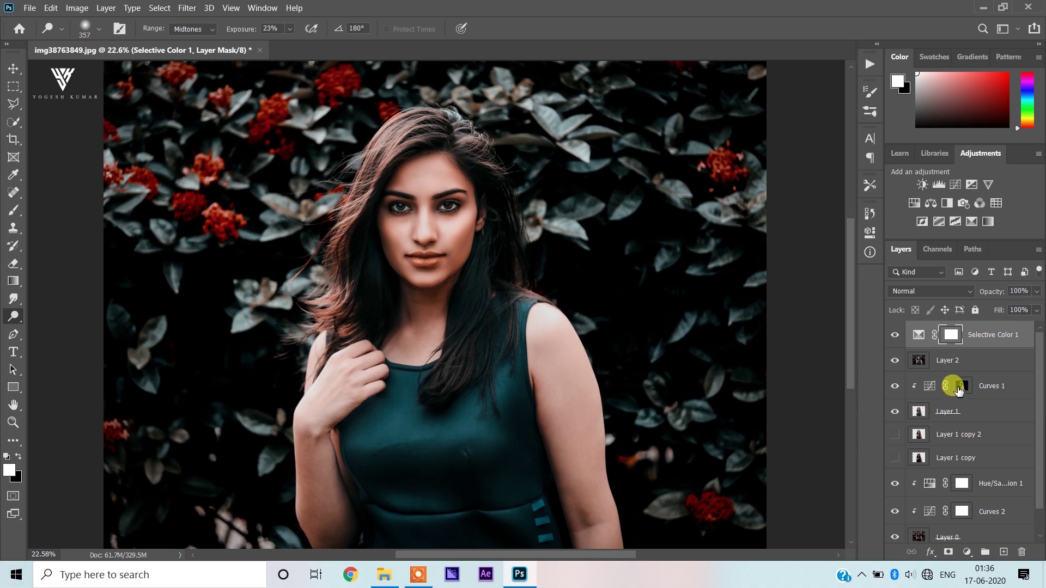
click(979, 335)
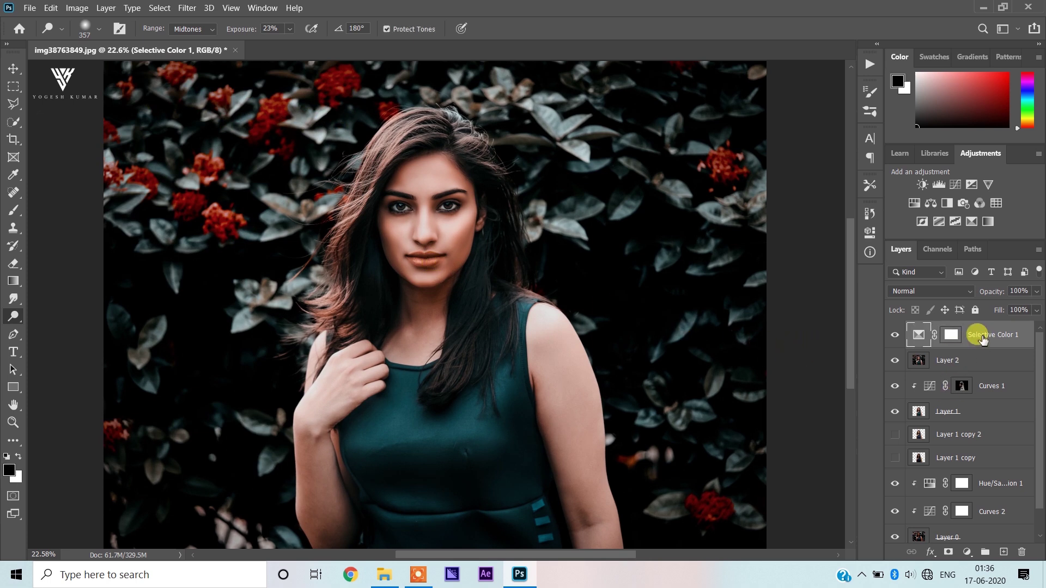
- Stamp visible layers, duplicate the result, and apply a High Pass filter at 2.1 px radius
key(ctrl+alt+shift+e)
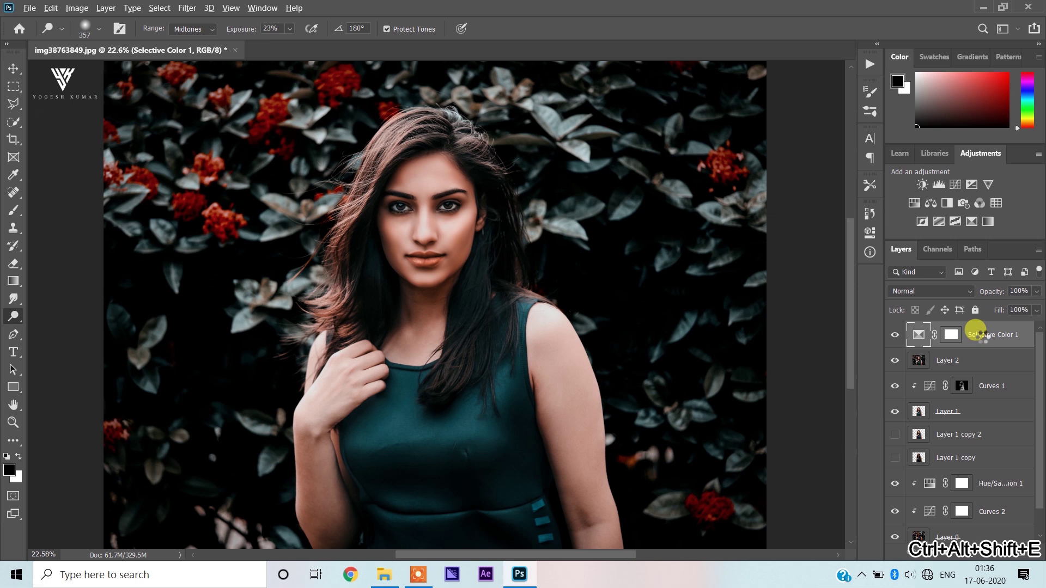
key(ctrl+j)
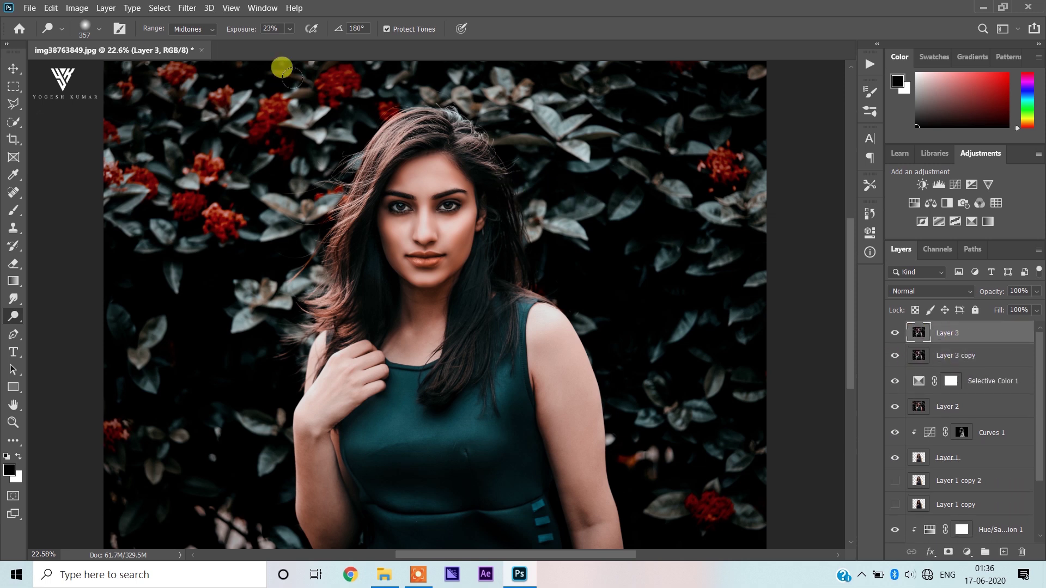
click(187, 8)
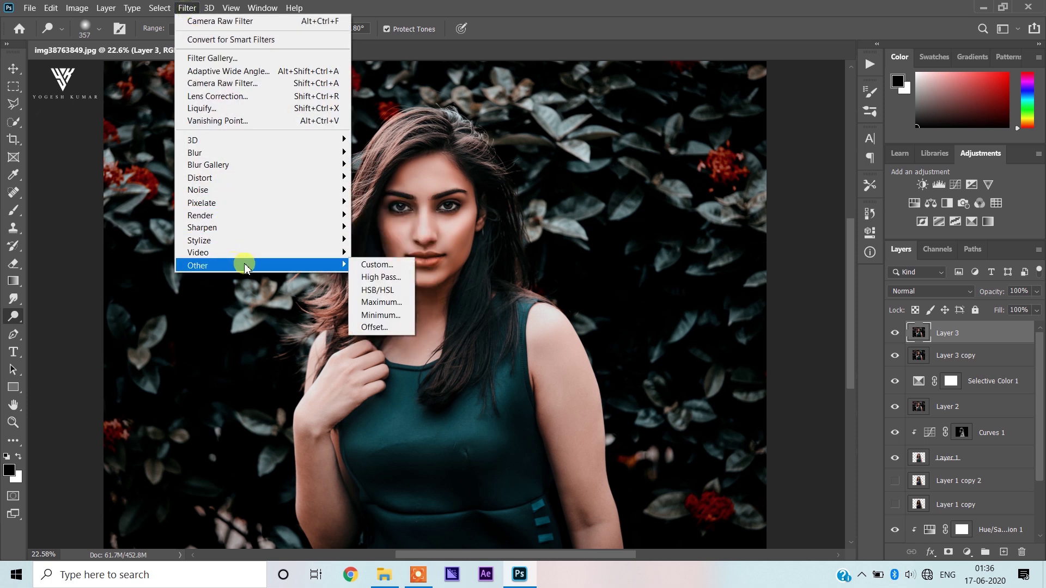
mouse_move(245, 266)
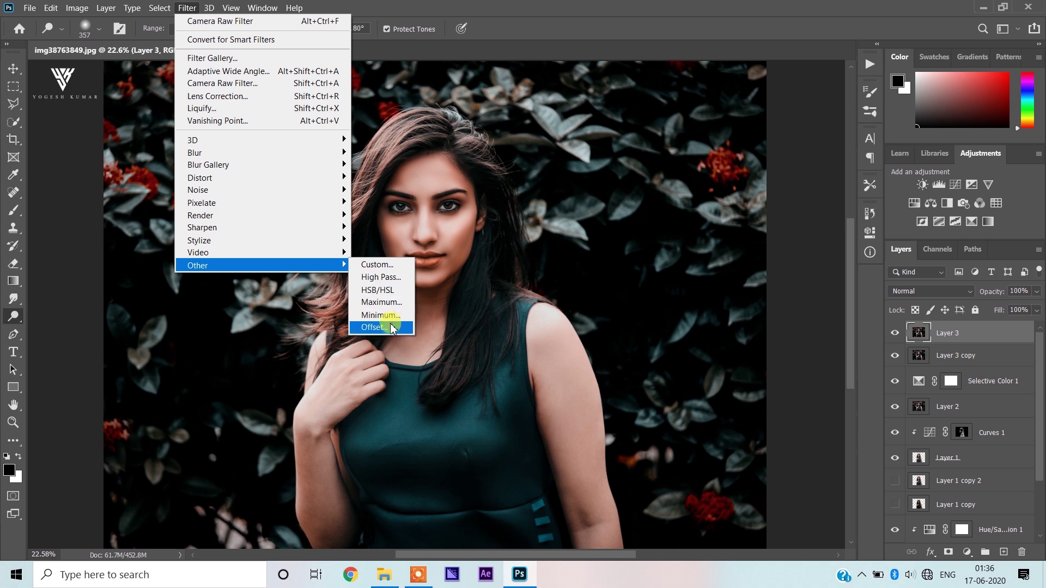
click(382, 277)
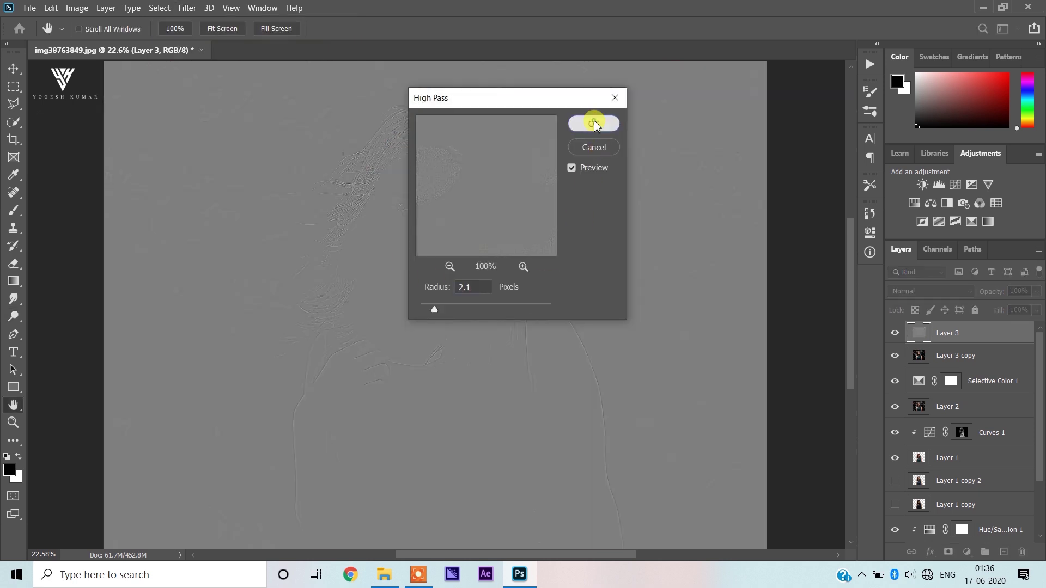
click(590, 121)
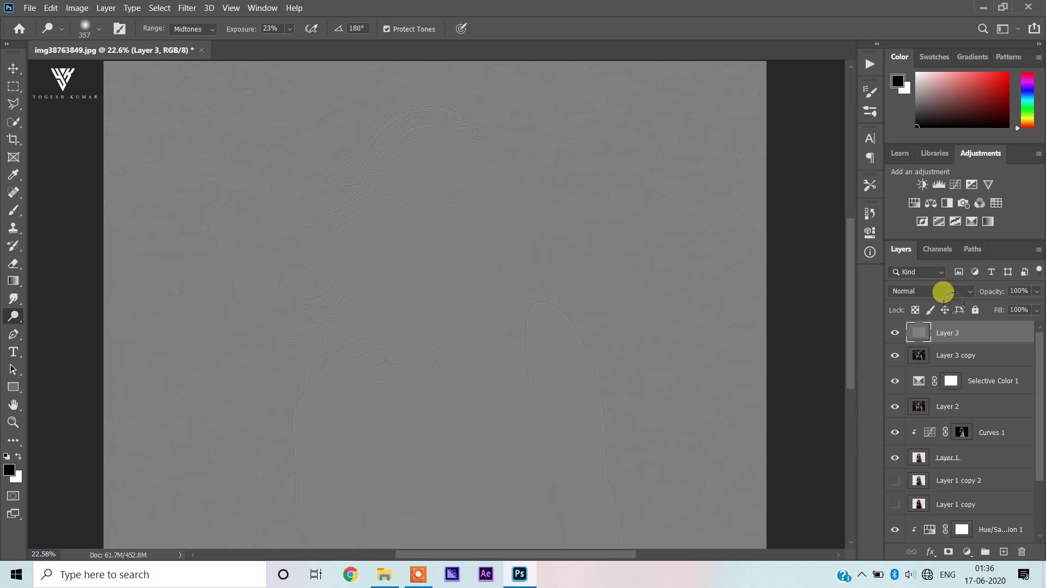
- Set Layer 3 to Linear Light blend mode at 54% opacity
click(919, 294)
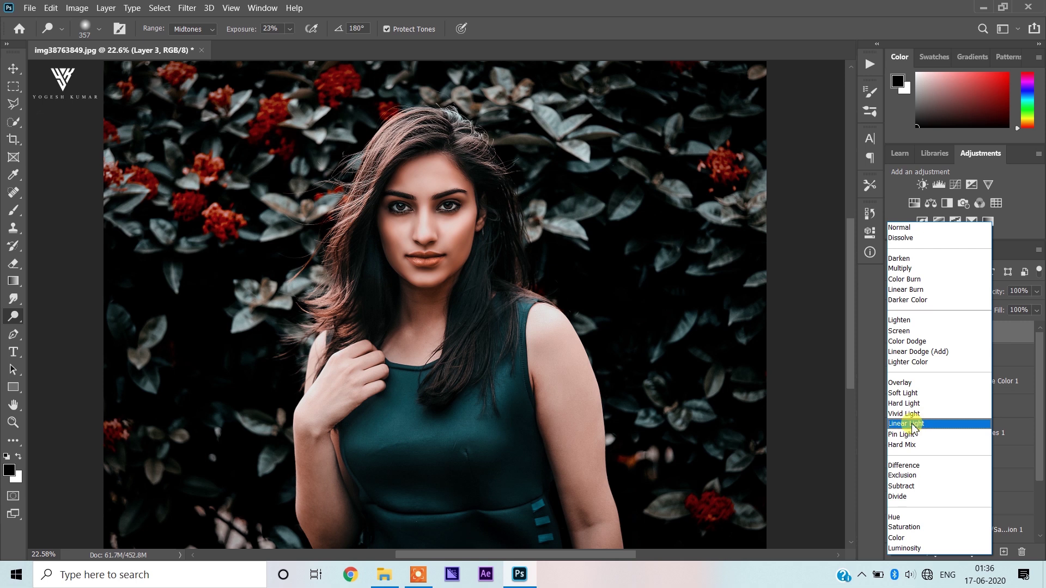
click(922, 424)
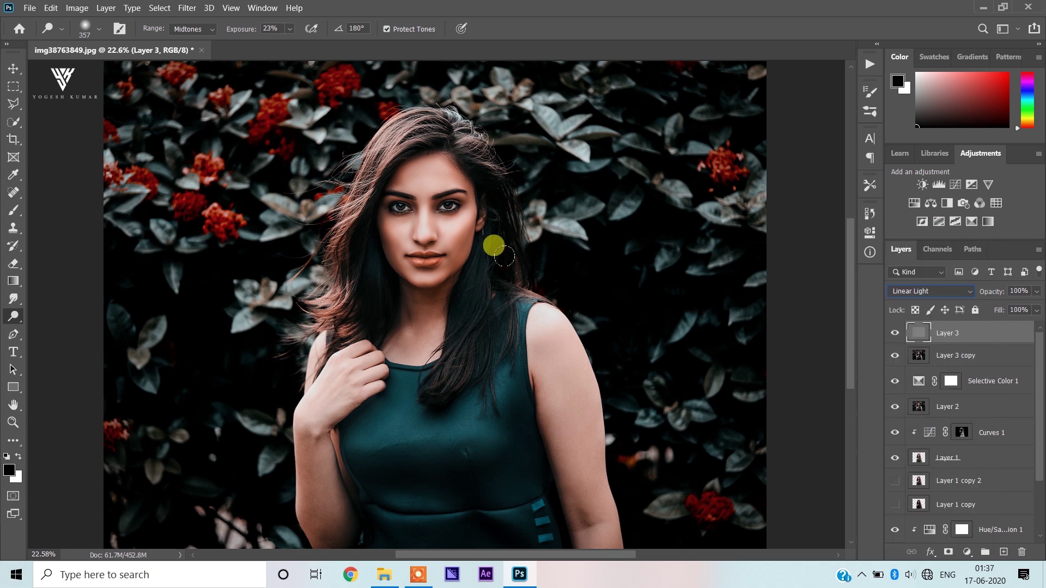
click(1037, 291)
drag(1024, 307, 1004, 308)
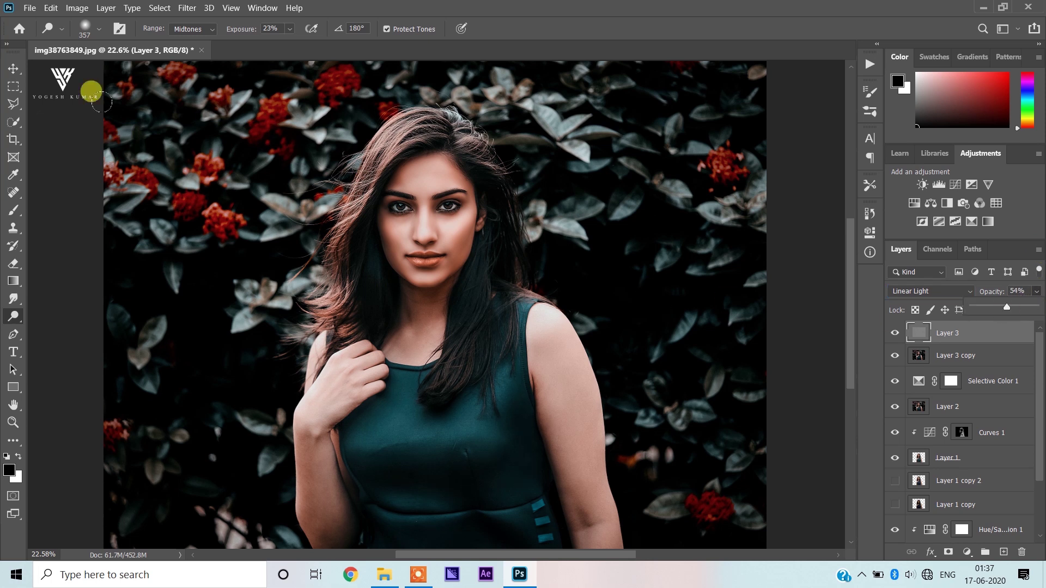
click(13, 69)
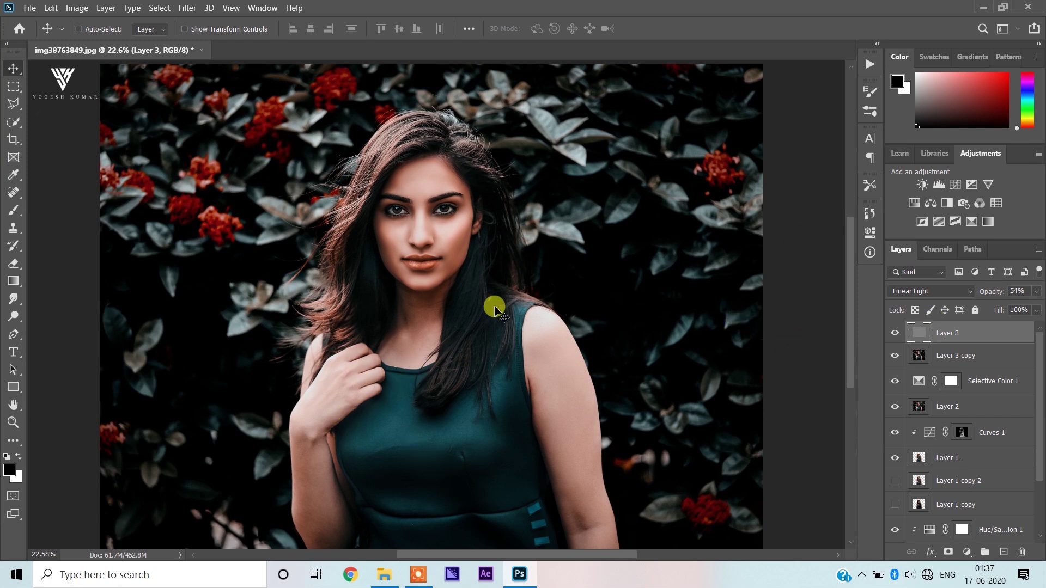
- Open the logo2.png5552.png logo file in Photoshop from the desktop
click(982, 12)
right_click(386, 83)
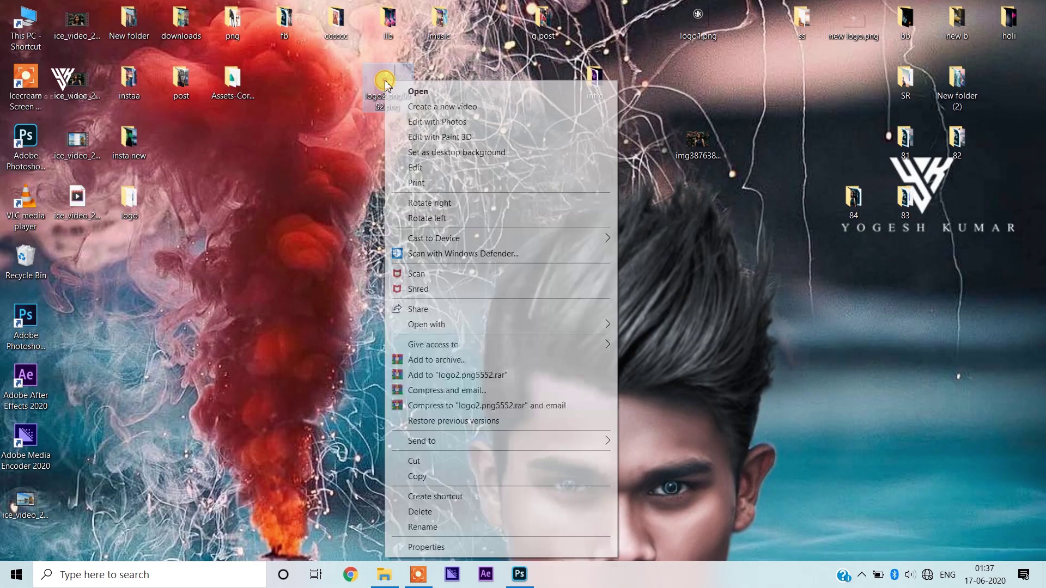
mouse_move(427, 325)
click(653, 326)
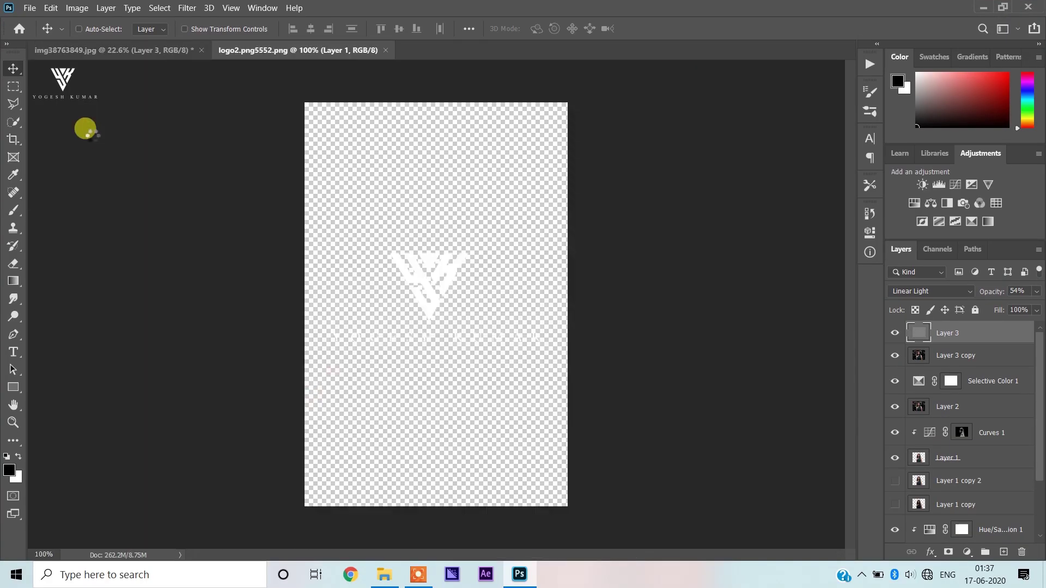
- Drag the logo into the portrait and scale it down to about 9.92%
mouse_move(423, 262)
mouse_down()
mouse_move(177, 96)
mouse_move(165, 51)
mouse_move(571, 326)
mouse_up()
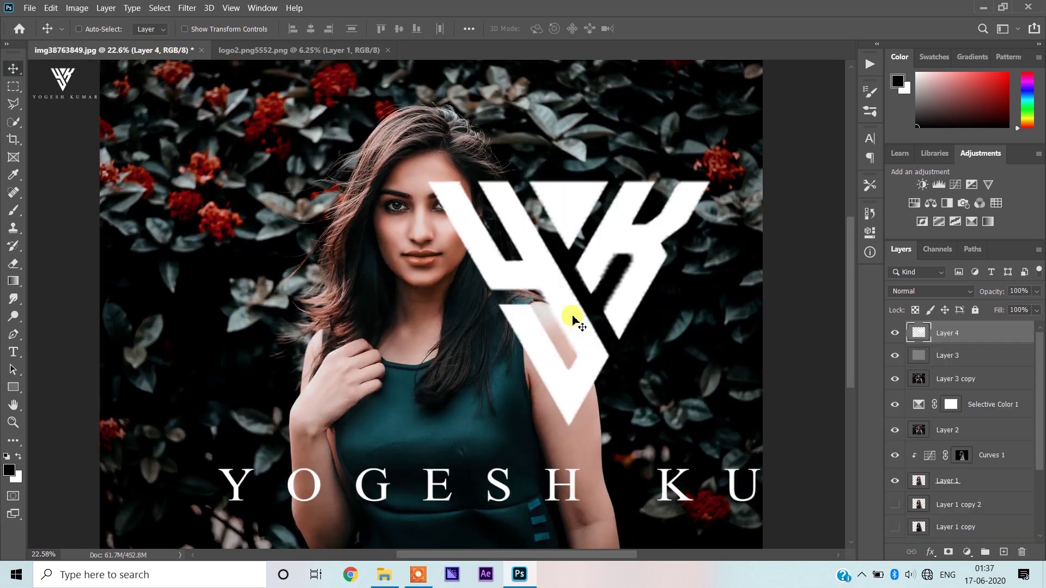
key(ctrl+t)
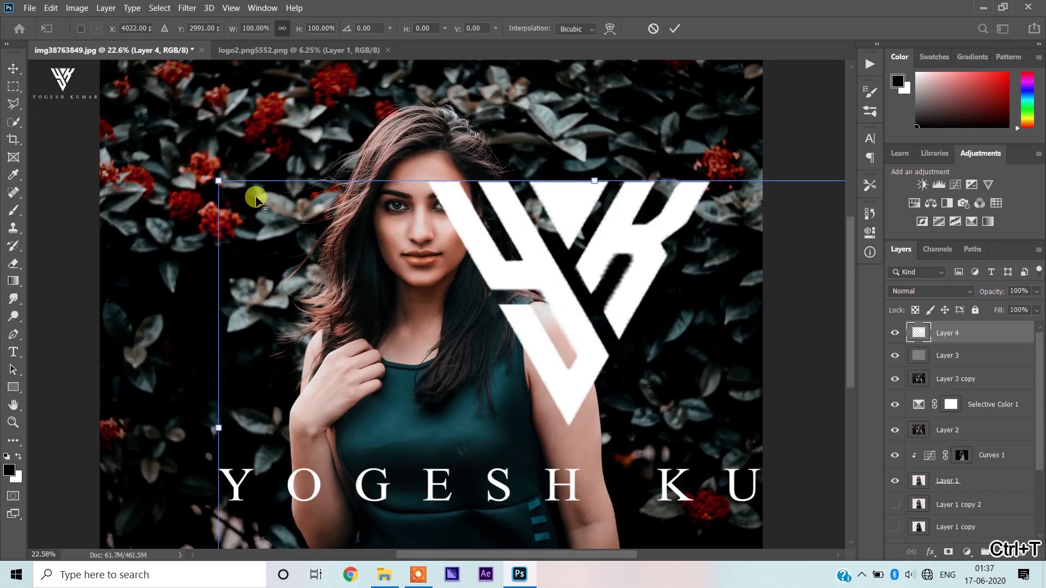
drag(221, 179, 594, 395)
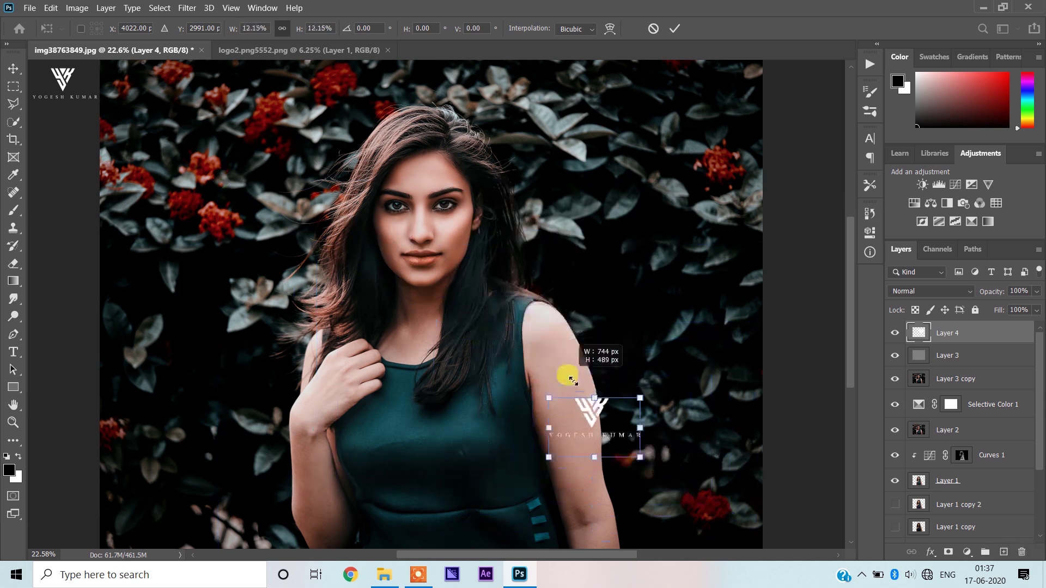
drag(594, 394, 570, 391)
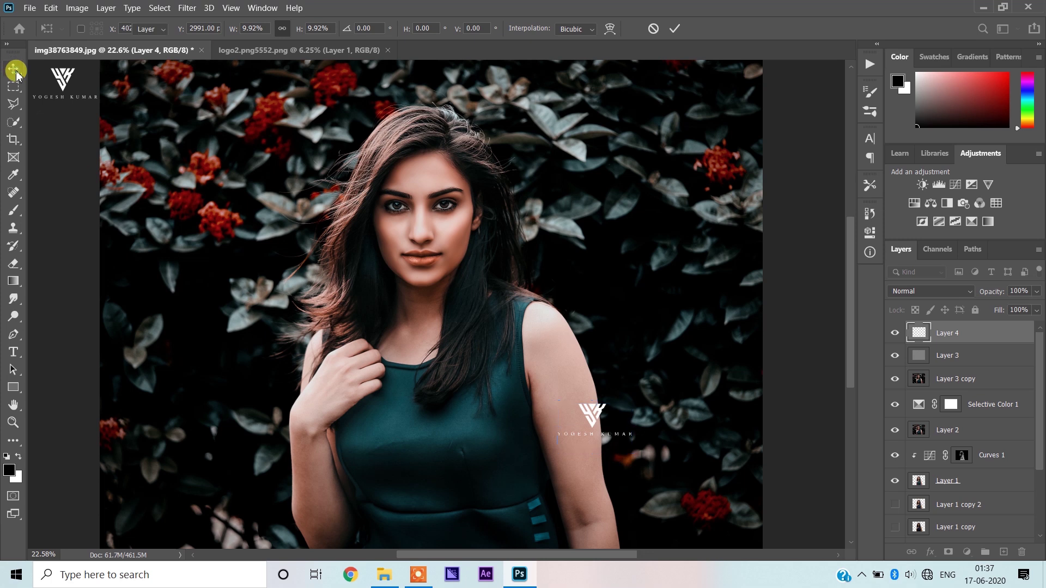
double_click(602, 420)
- Move the logo onto the foliage beside the woman's hair on the right
mouse_move(607, 425)
mouse_down()
mouse_move(652, 297)
mouse_move(689, 308)
mouse_move(680, 313)
mouse_move(690, 324)
mouse_up()
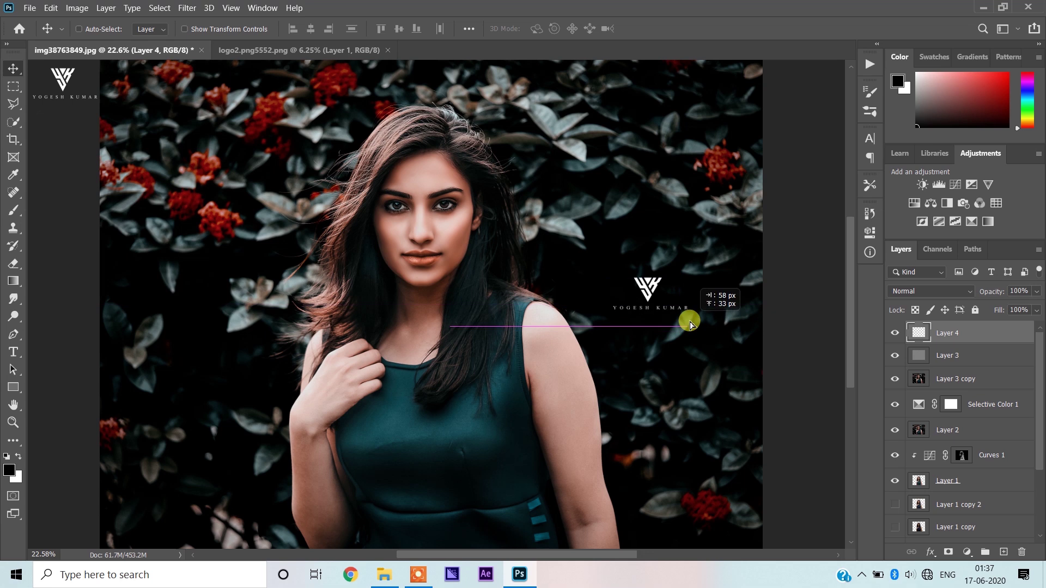
drag(691, 325, 685, 321)
scroll(551, 304, down, 2)
scroll(520, 309, up, 3)
scroll(520, 309, down, 1)
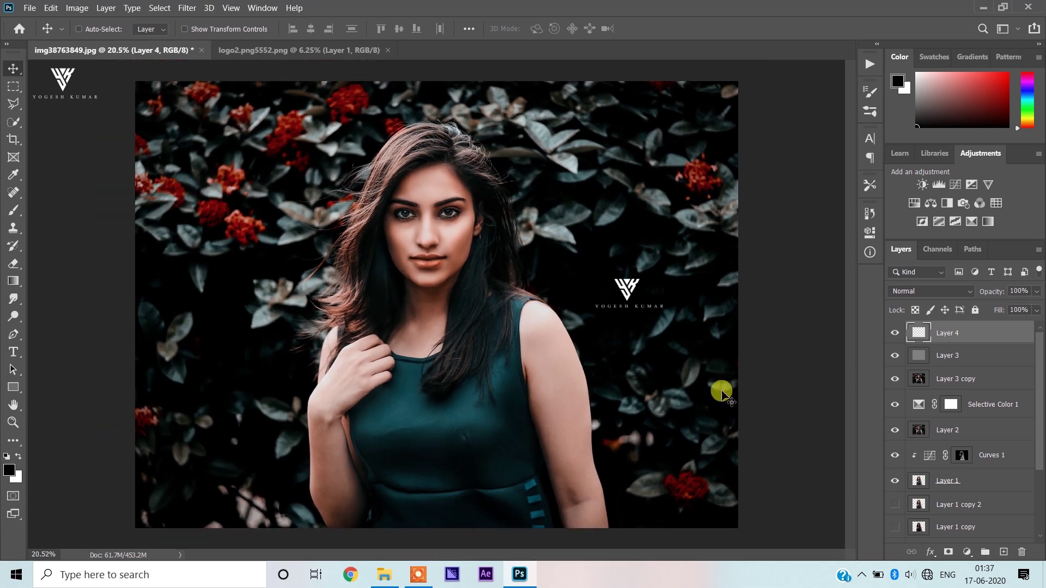
- Hide Layer 0, Layer 1, Layer 2 and the adjustment layers beneath the merged copy
scroll(964, 430, down, 3)
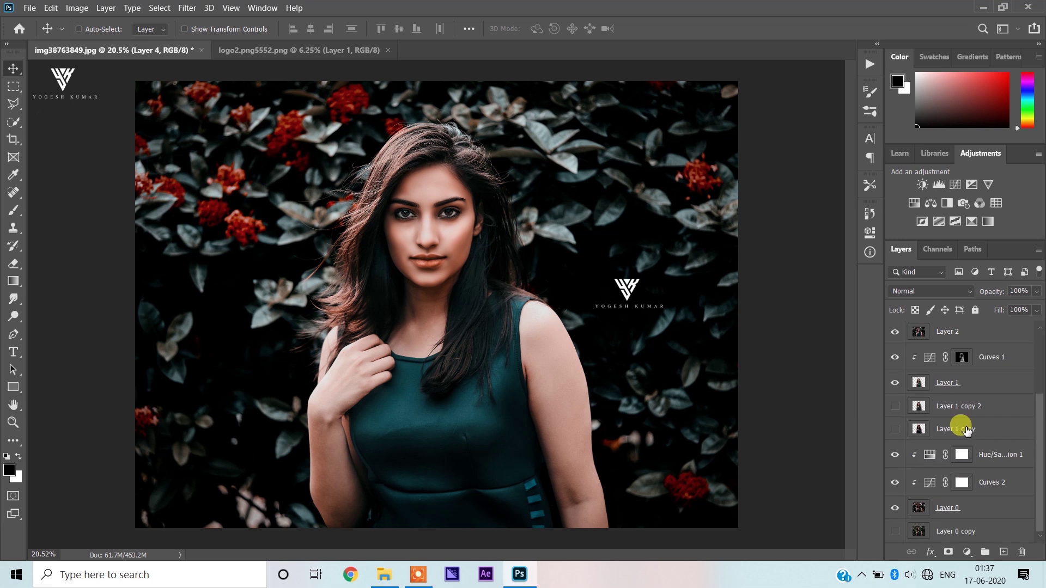
click(896, 509)
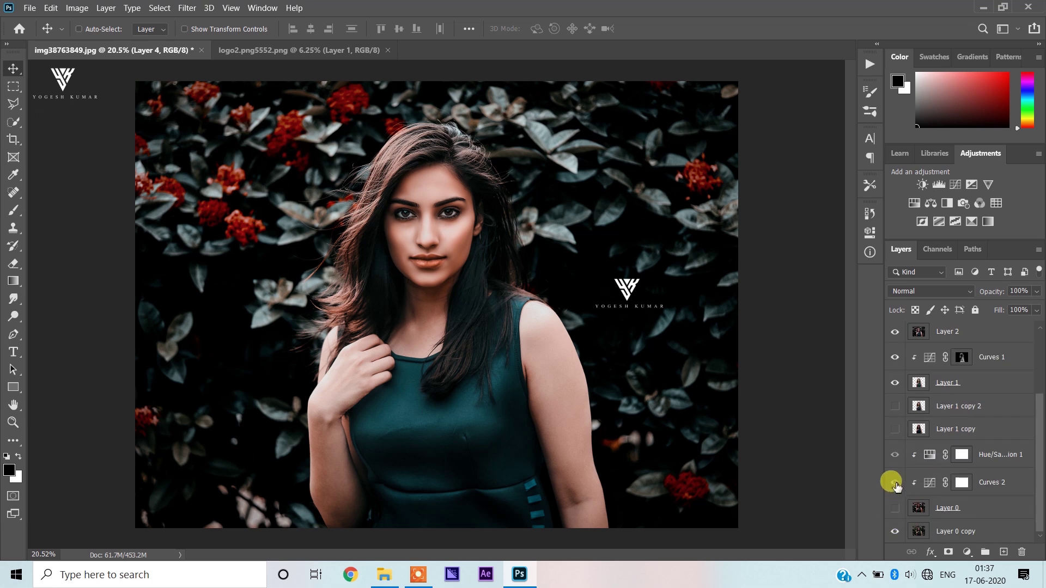
click(895, 482)
click(896, 510)
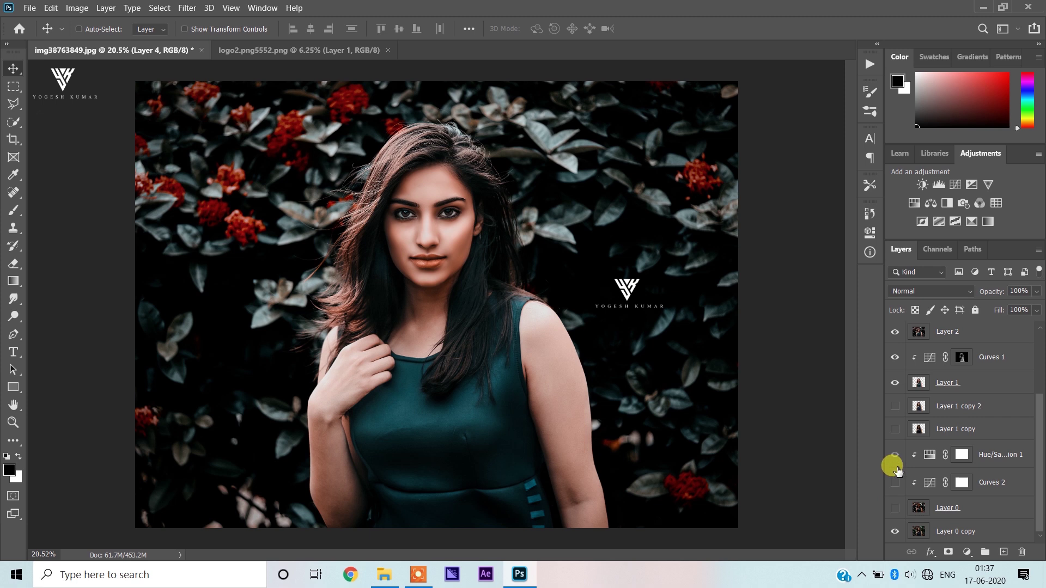
click(894, 383)
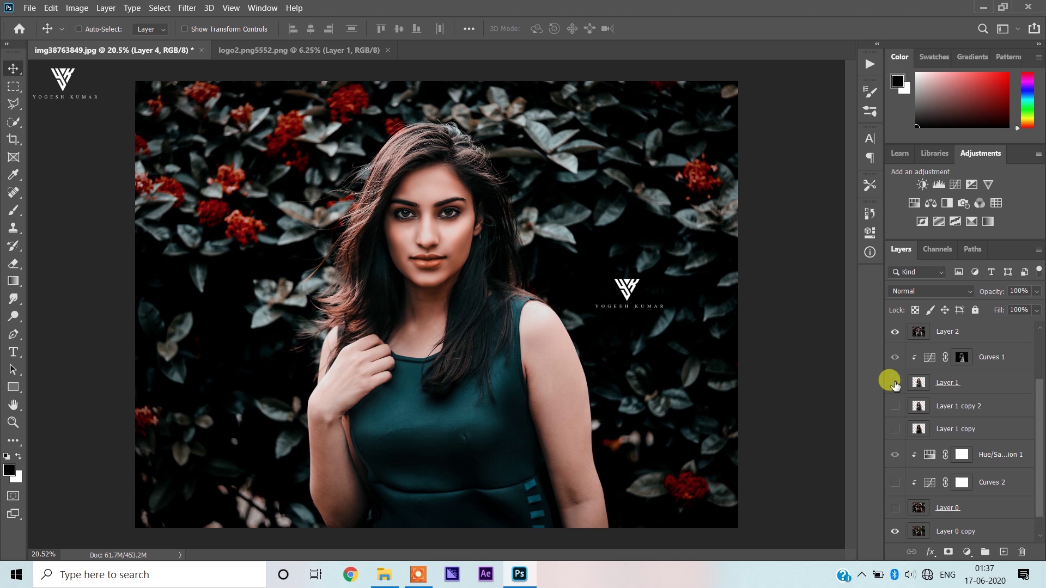
scroll(894, 384, up, 3)
drag(895, 406, 895, 382)
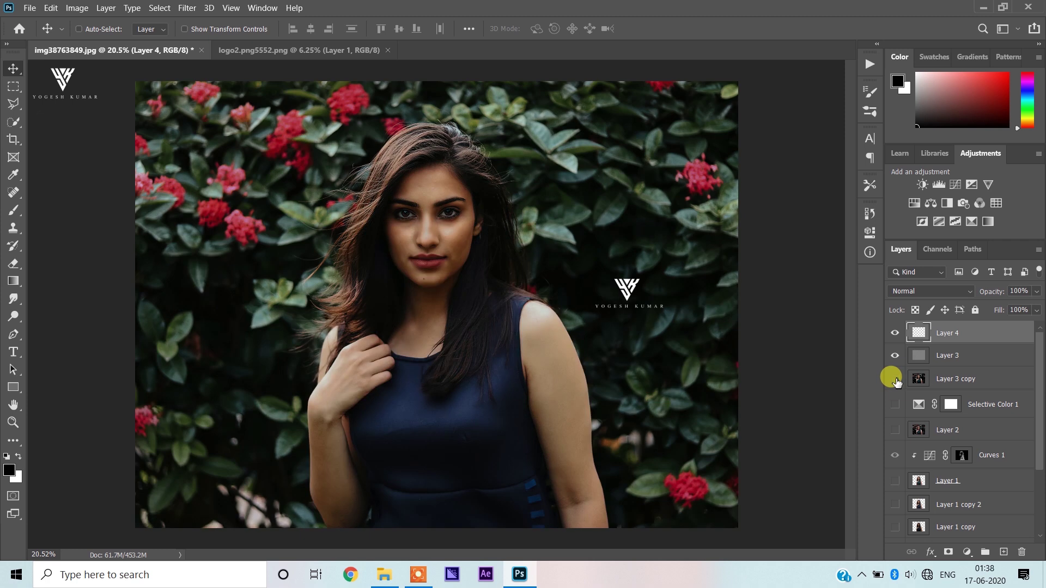
- Toggle Layer 3 copy to compare before and after, then choose Save As
click(895, 380)
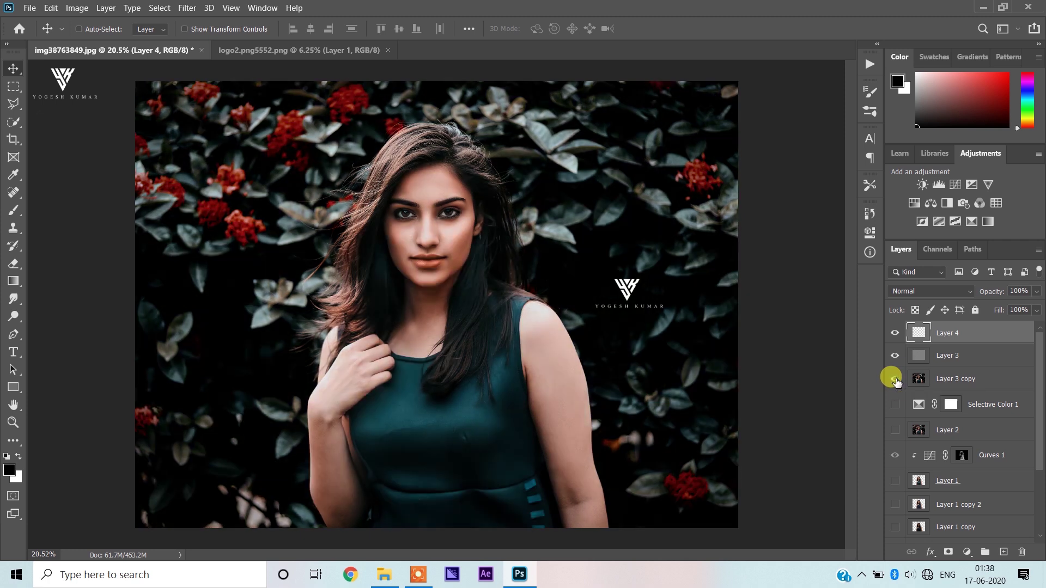
click(895, 380)
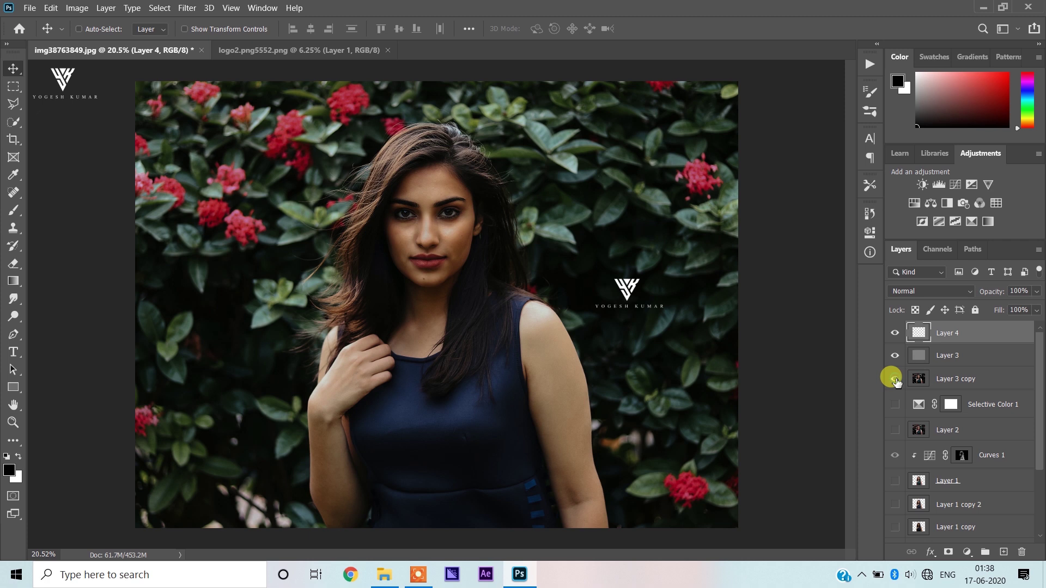
click(895, 379)
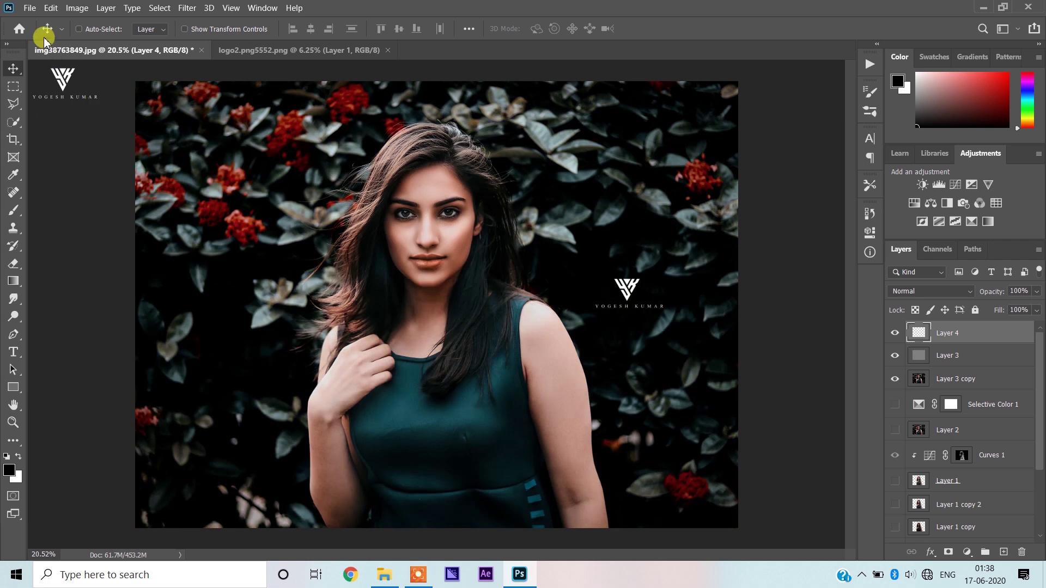
click(34, 11)
click(82, 161)
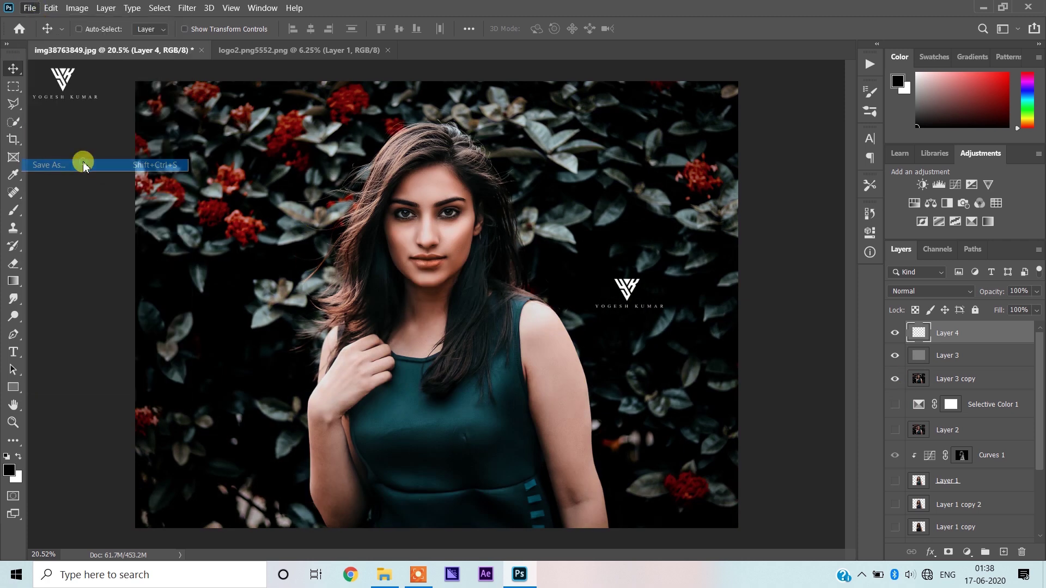